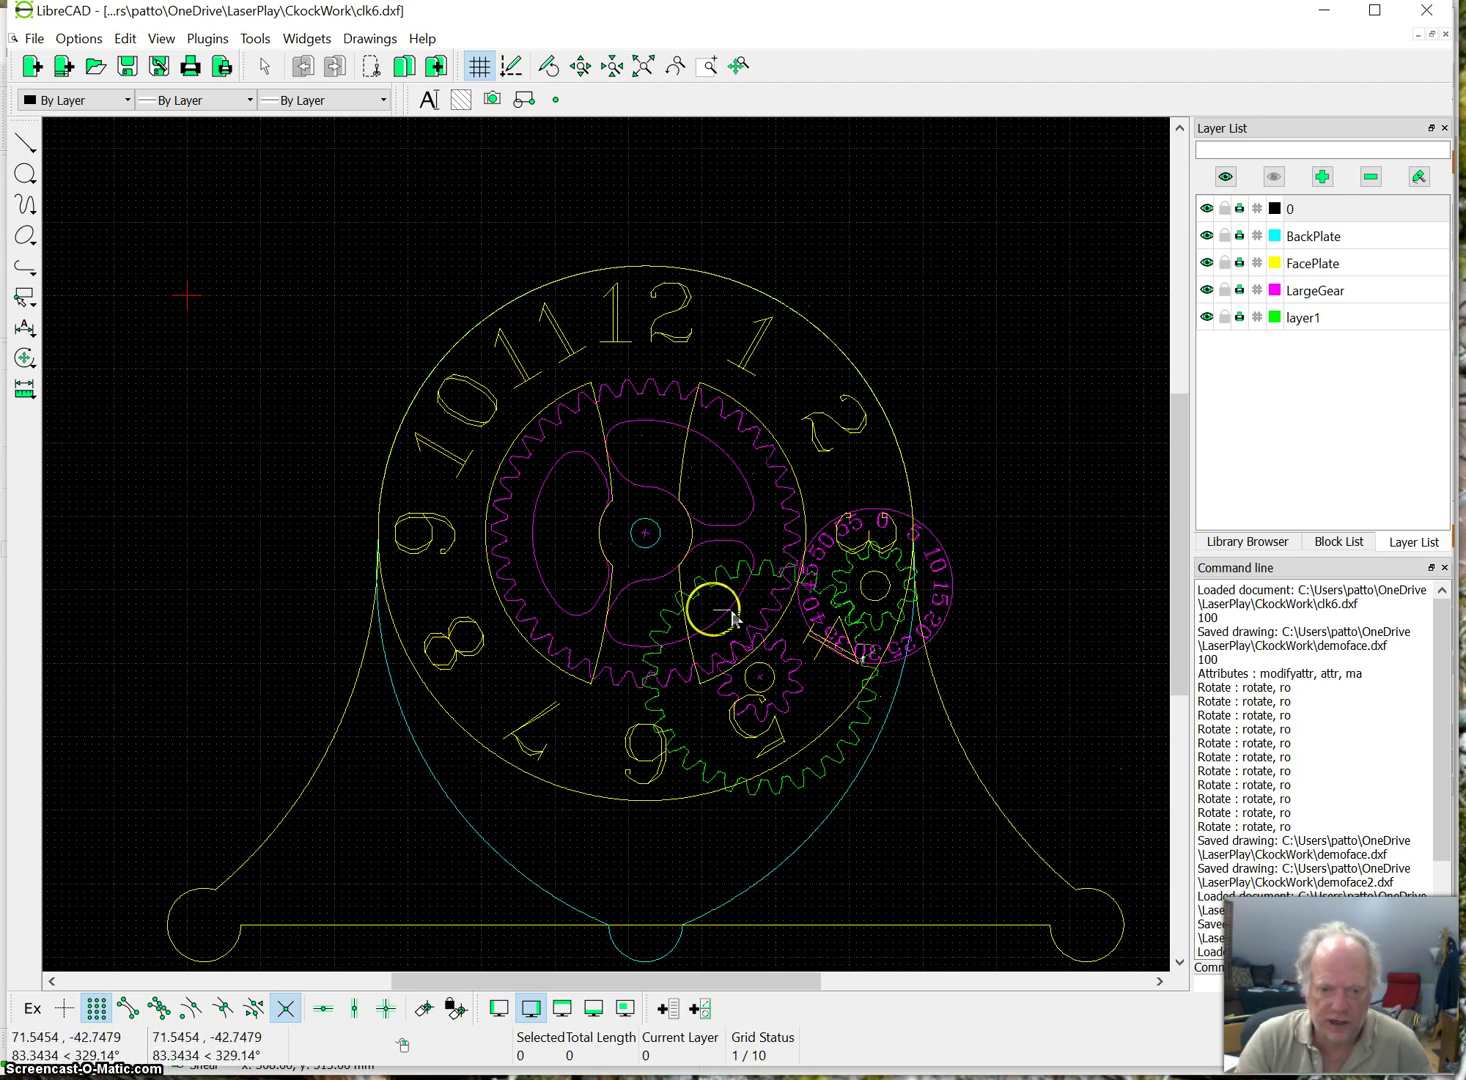
# Hide the BackPlate and FacePlate layers in clk6.dxf so only the gears remain.
pyautogui.click(1207, 236)
pyautogui.click(1207, 263)
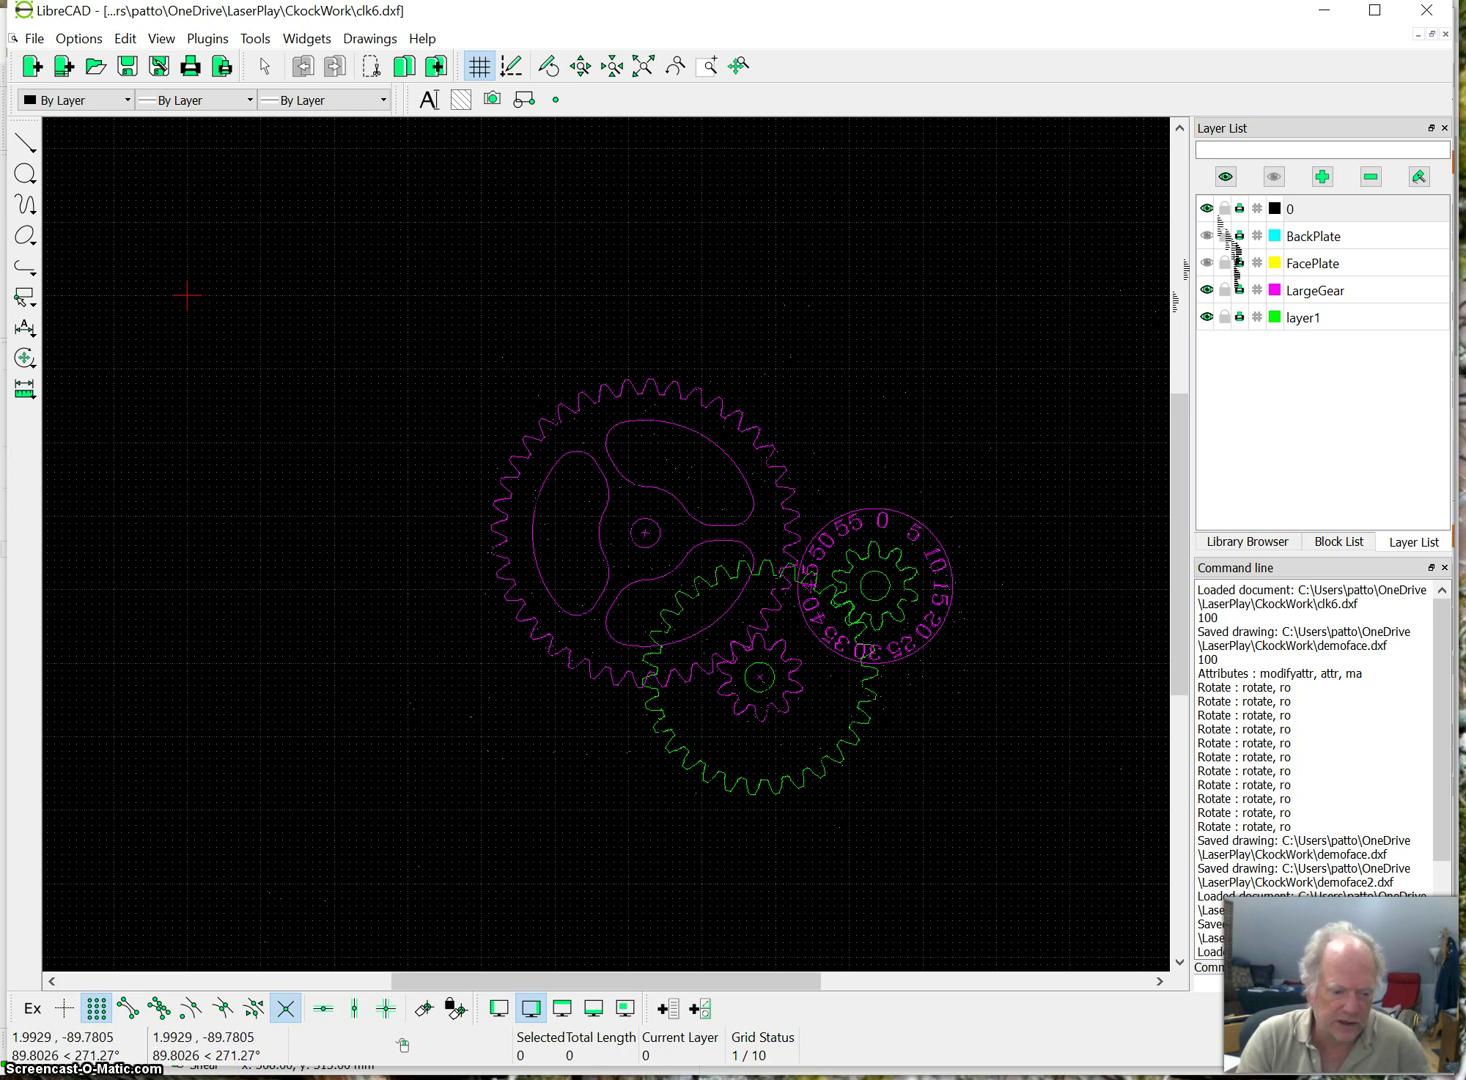
pyautogui.hotkey('alt', 'Tab')
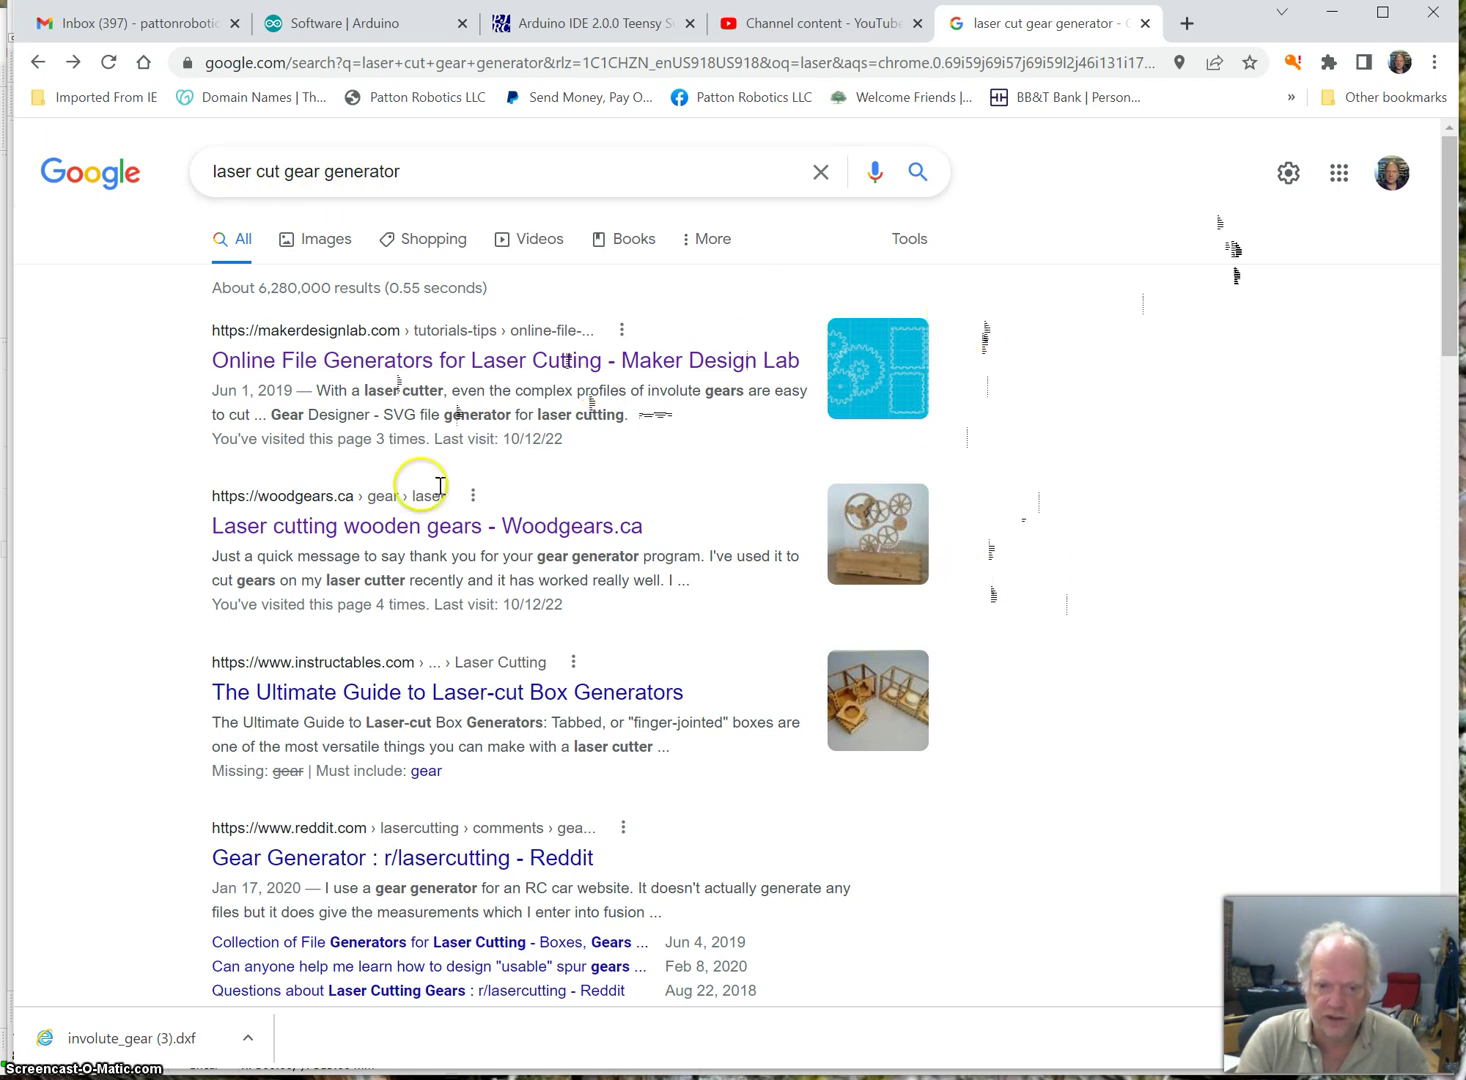
pyautogui.scroll(-5, 900, 500)
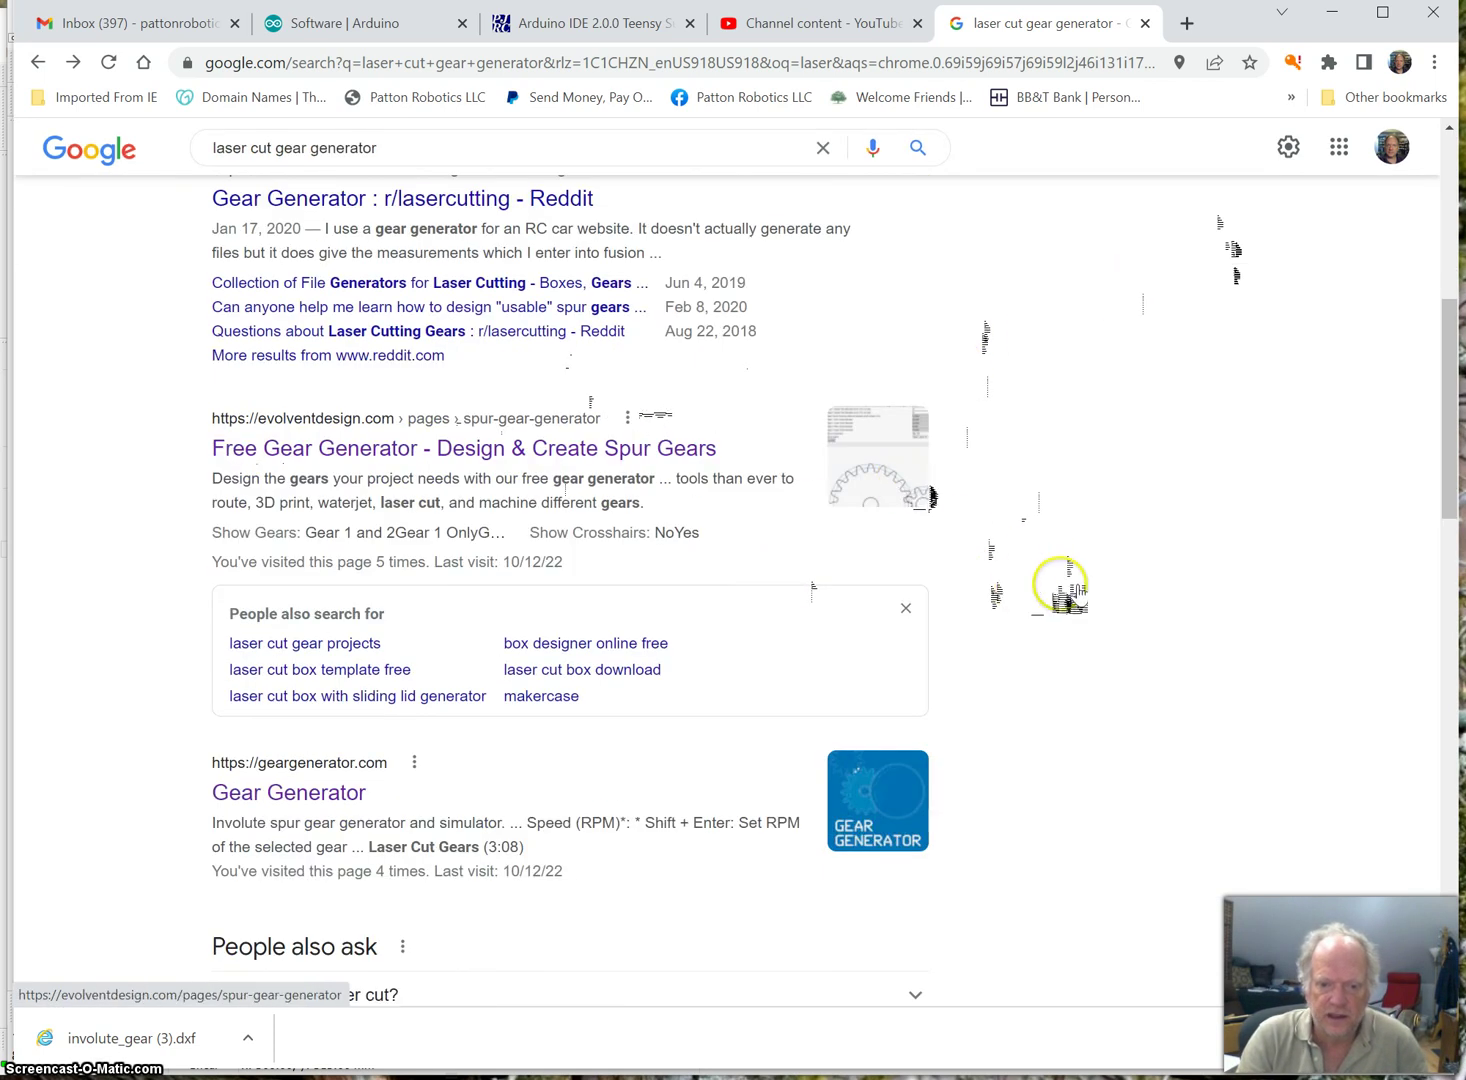
# Open the Evolvent Design Free Gear Generator and review its default 30- and 8-tooth gear pair.
pyautogui.click(340, 458)
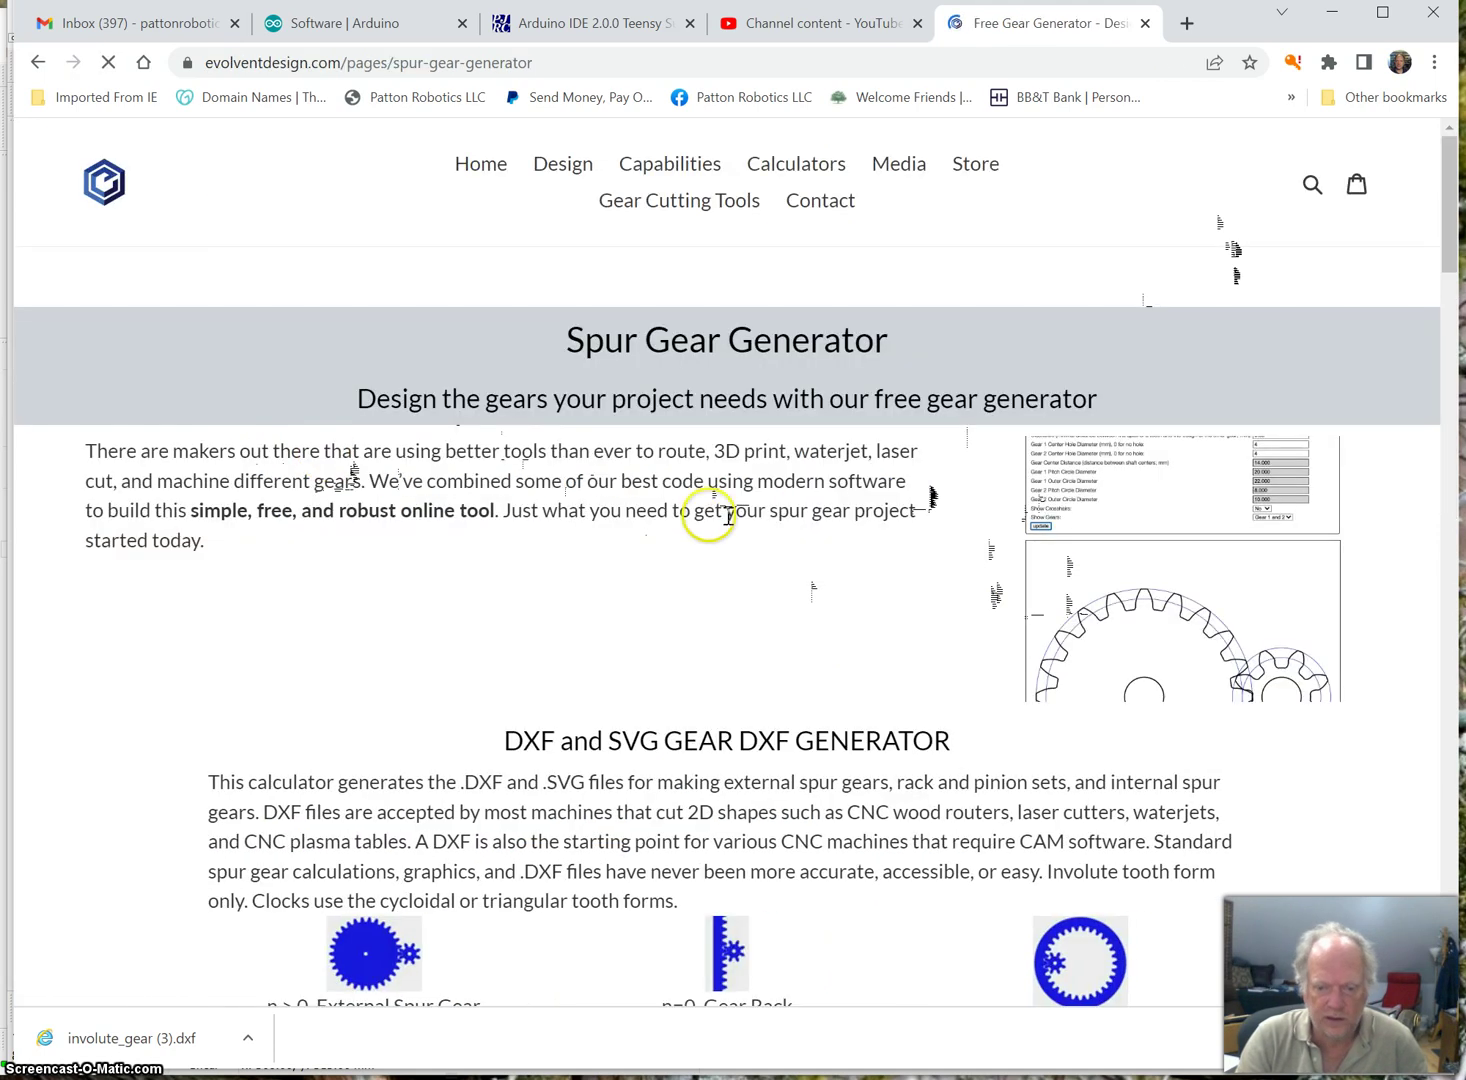
pyautogui.scroll(-3, 450, 577)
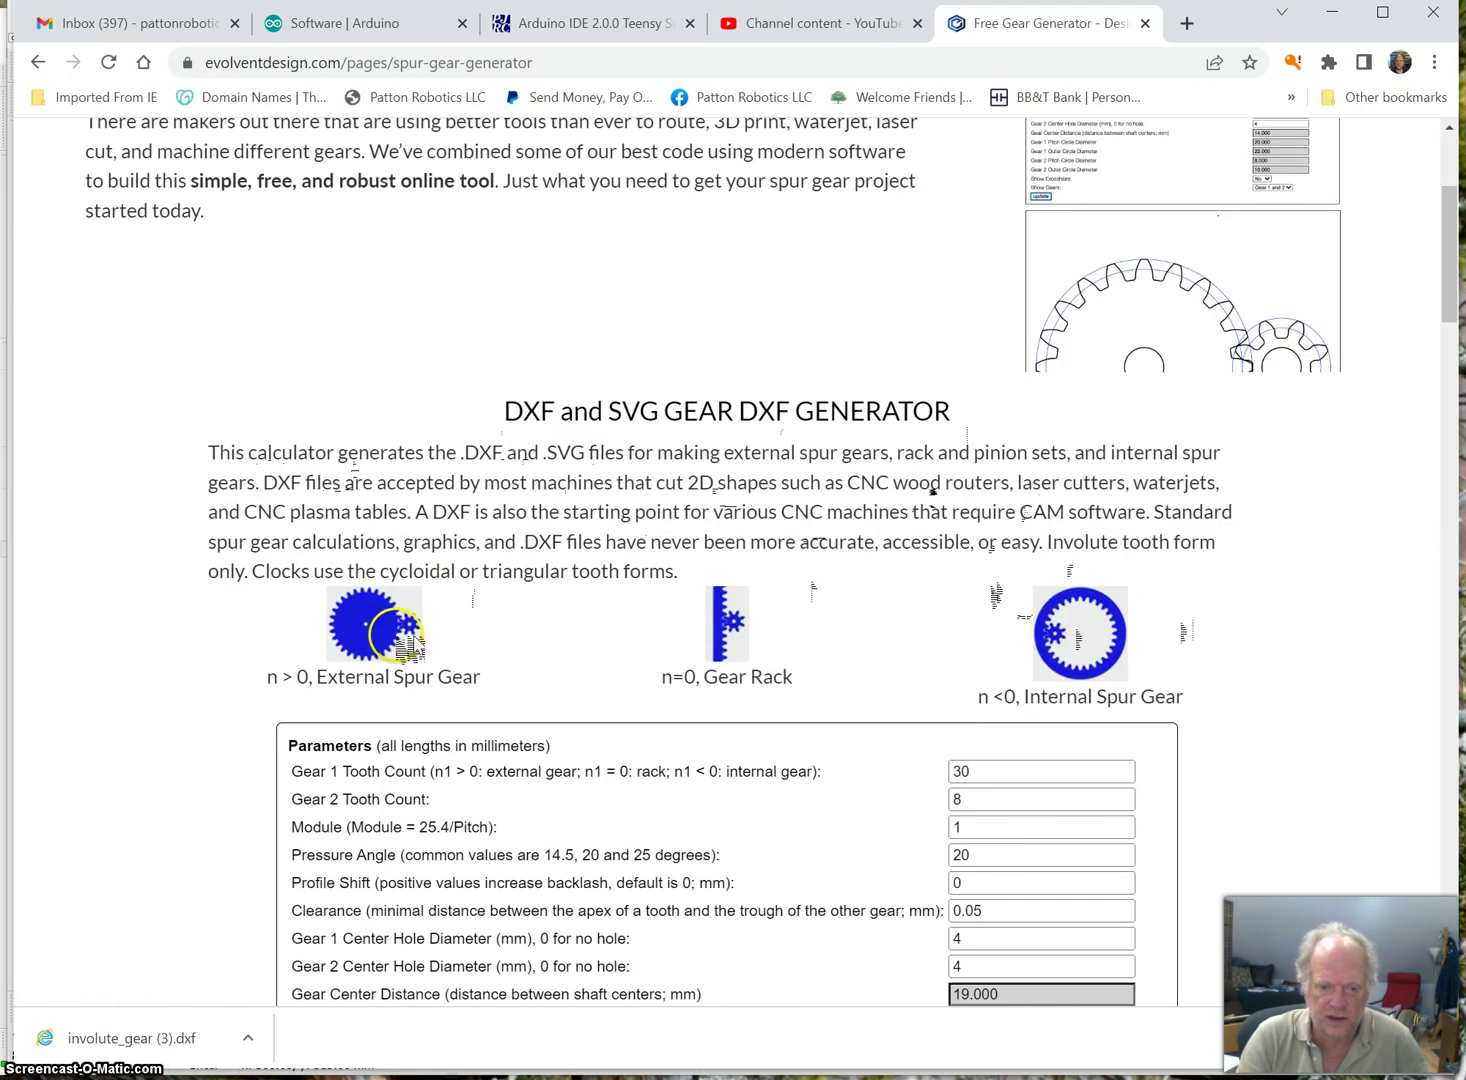
pyautogui.scroll(-5, 1290, 660)
pyautogui.scroll(-2, 1298, 665)
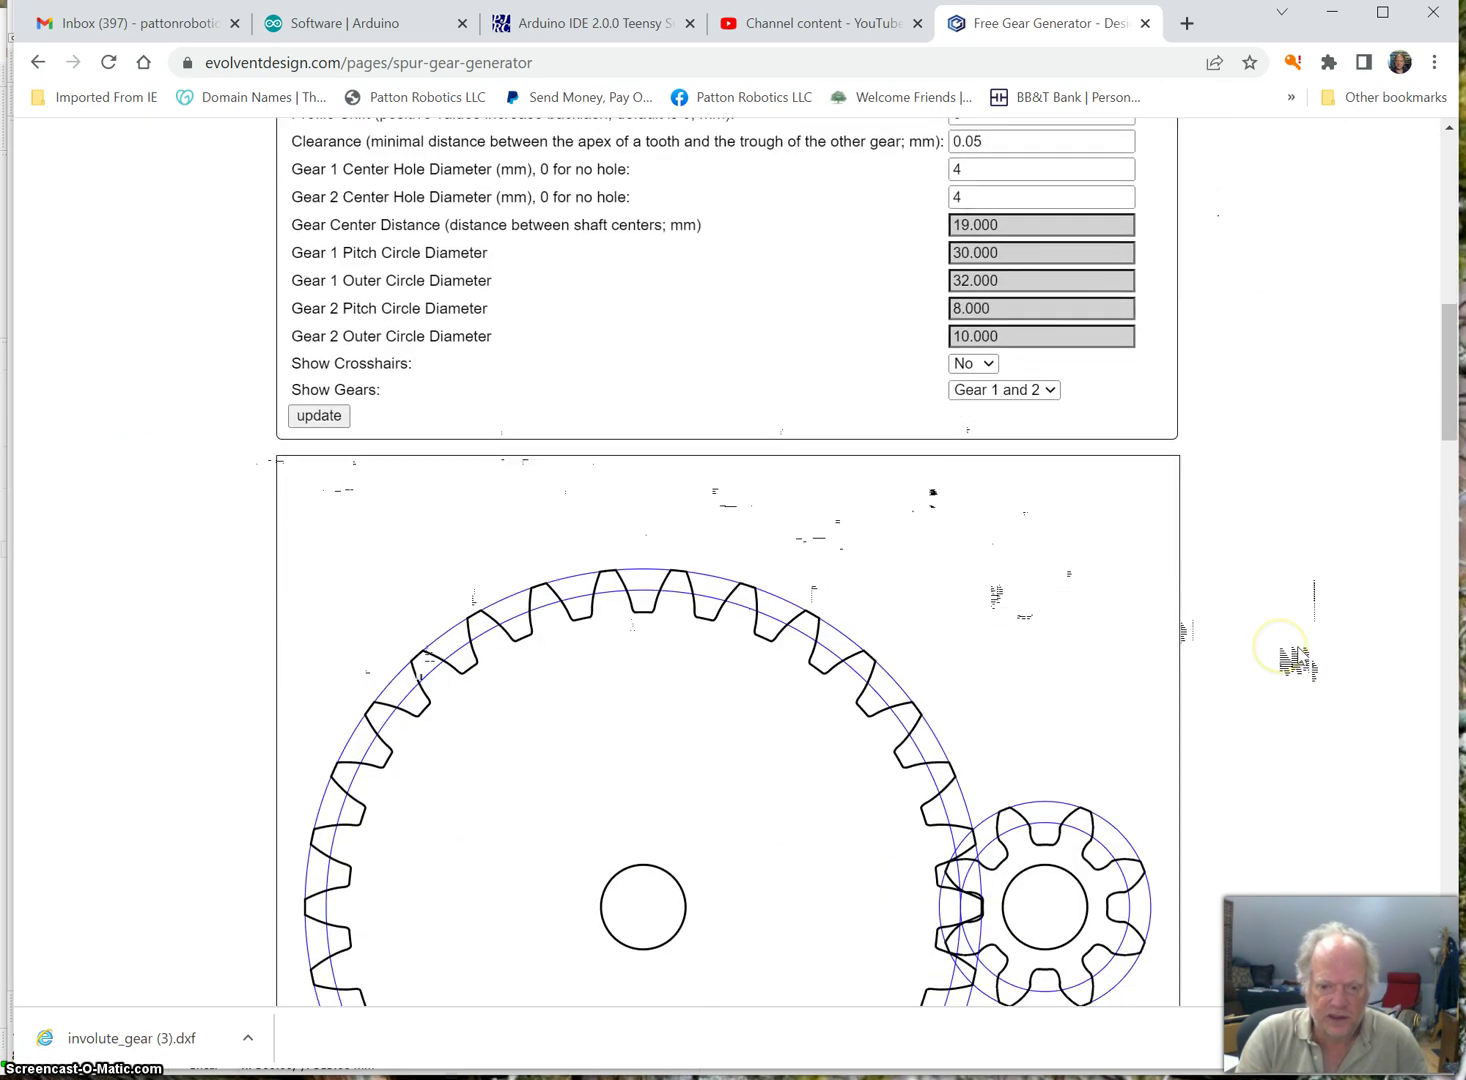
pyautogui.scroll(-1, 1298, 662)
pyautogui.scroll(-2, 1298, 662)
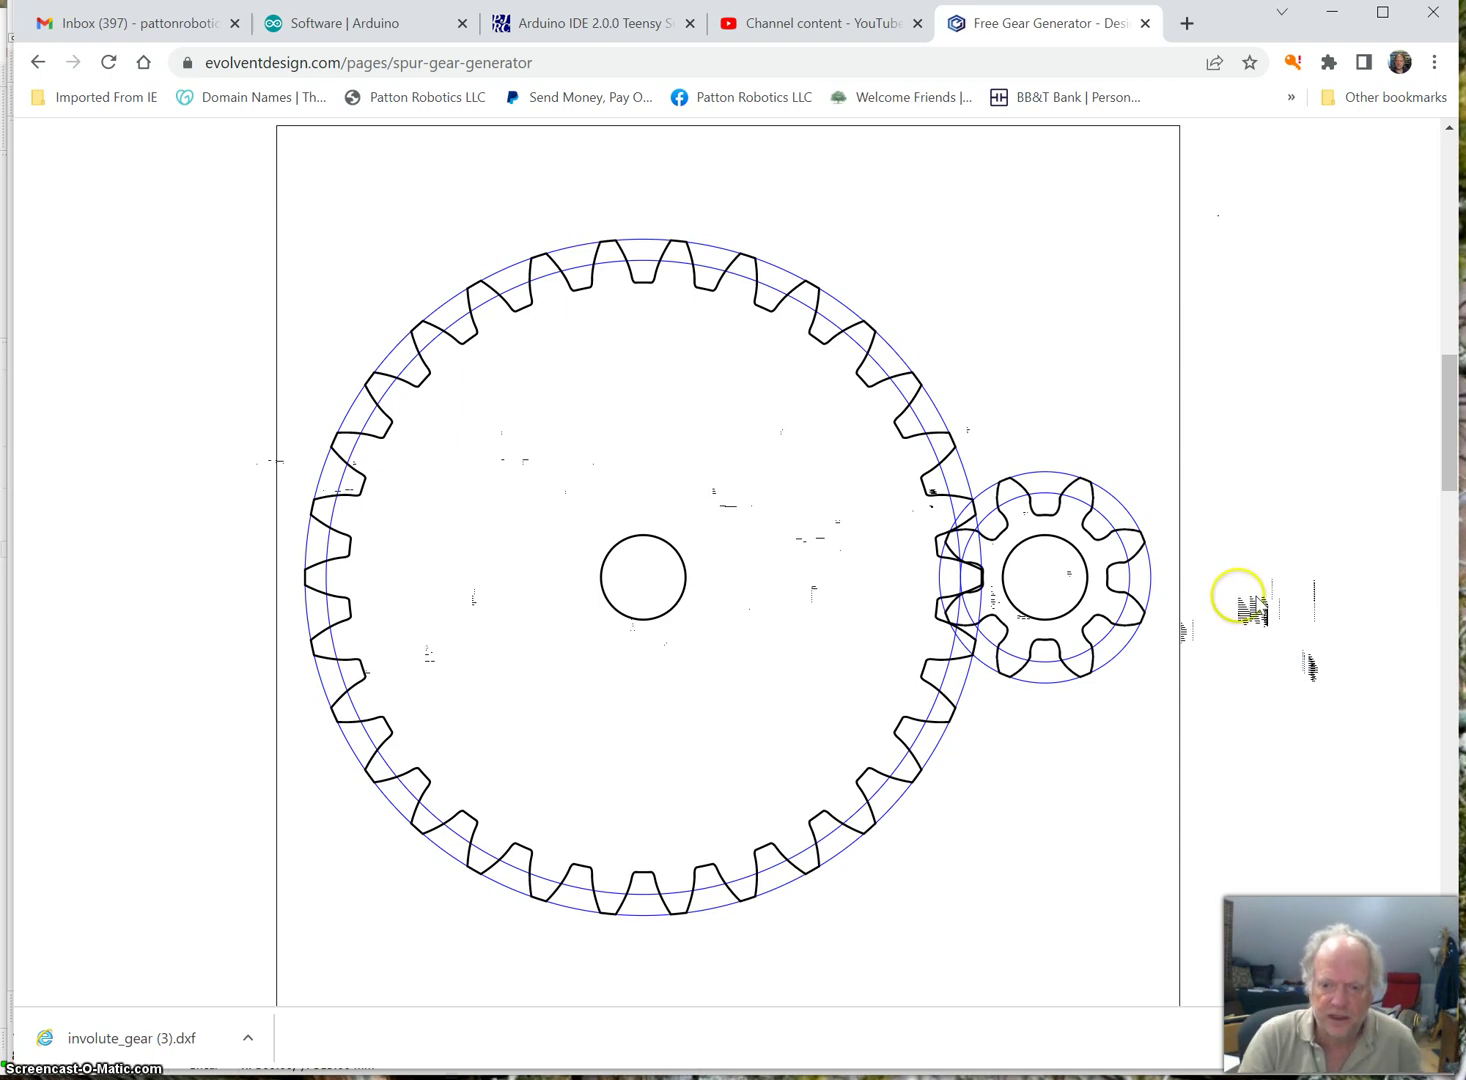
pyautogui.scroll(7, 1250, 605)
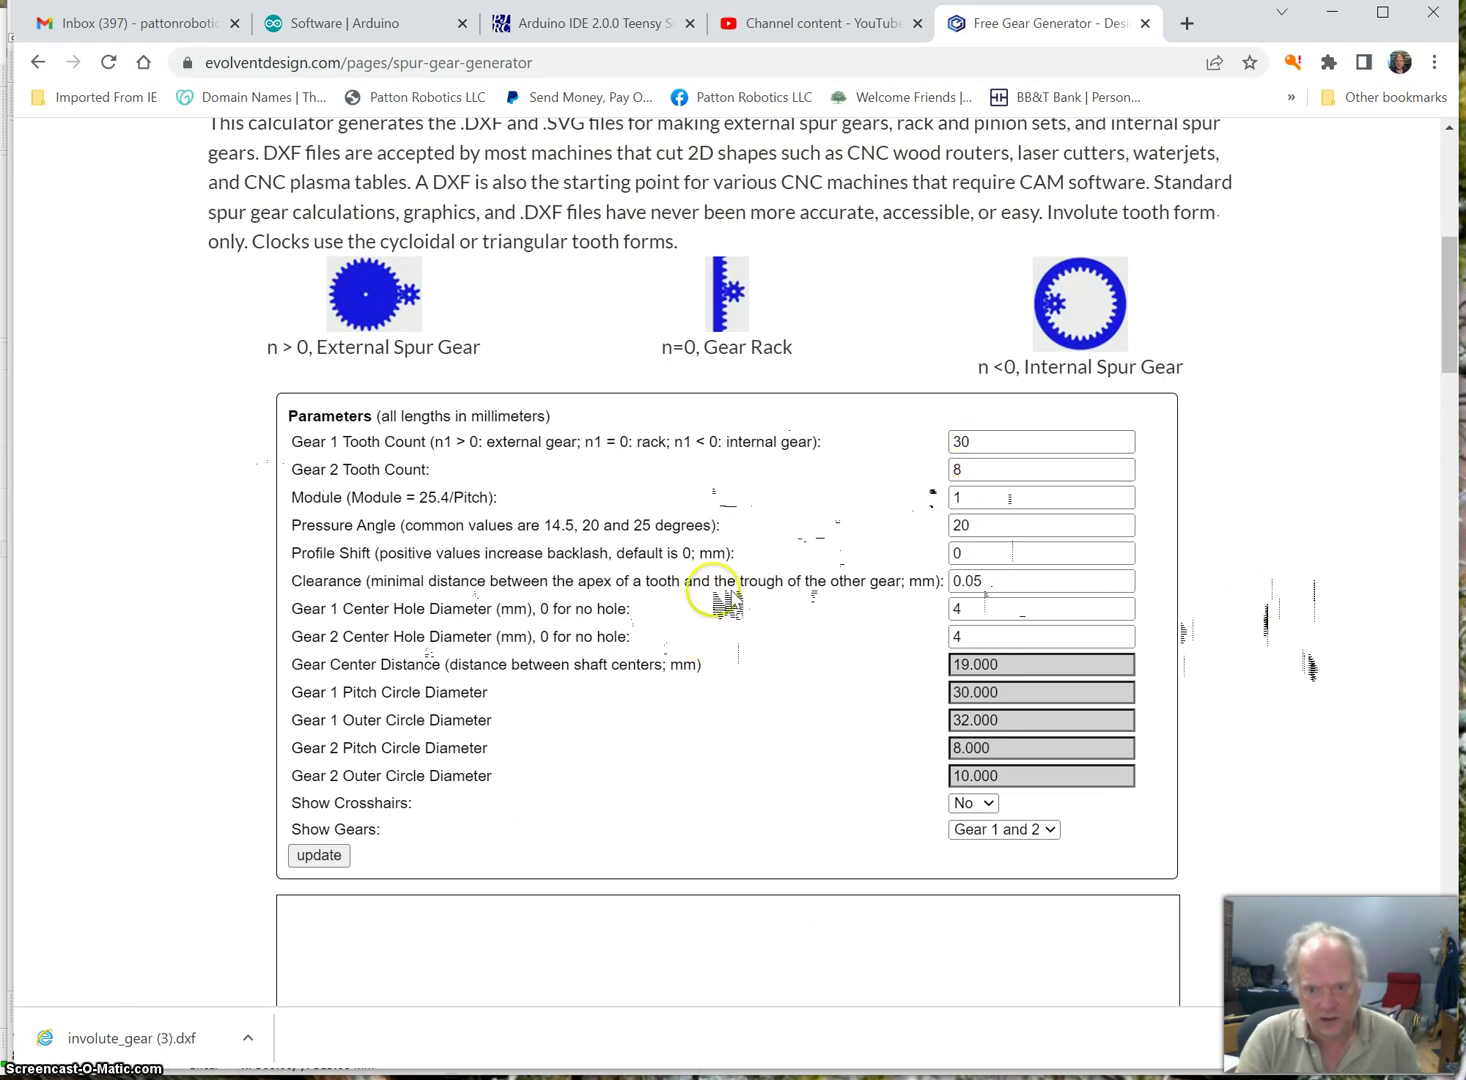
# Set tooth counts to 40 and 10, both centre holes to 2 mm, and recalculate.
pyautogui.moveTo(998, 441); pyautogui.dragTo(922, 452)
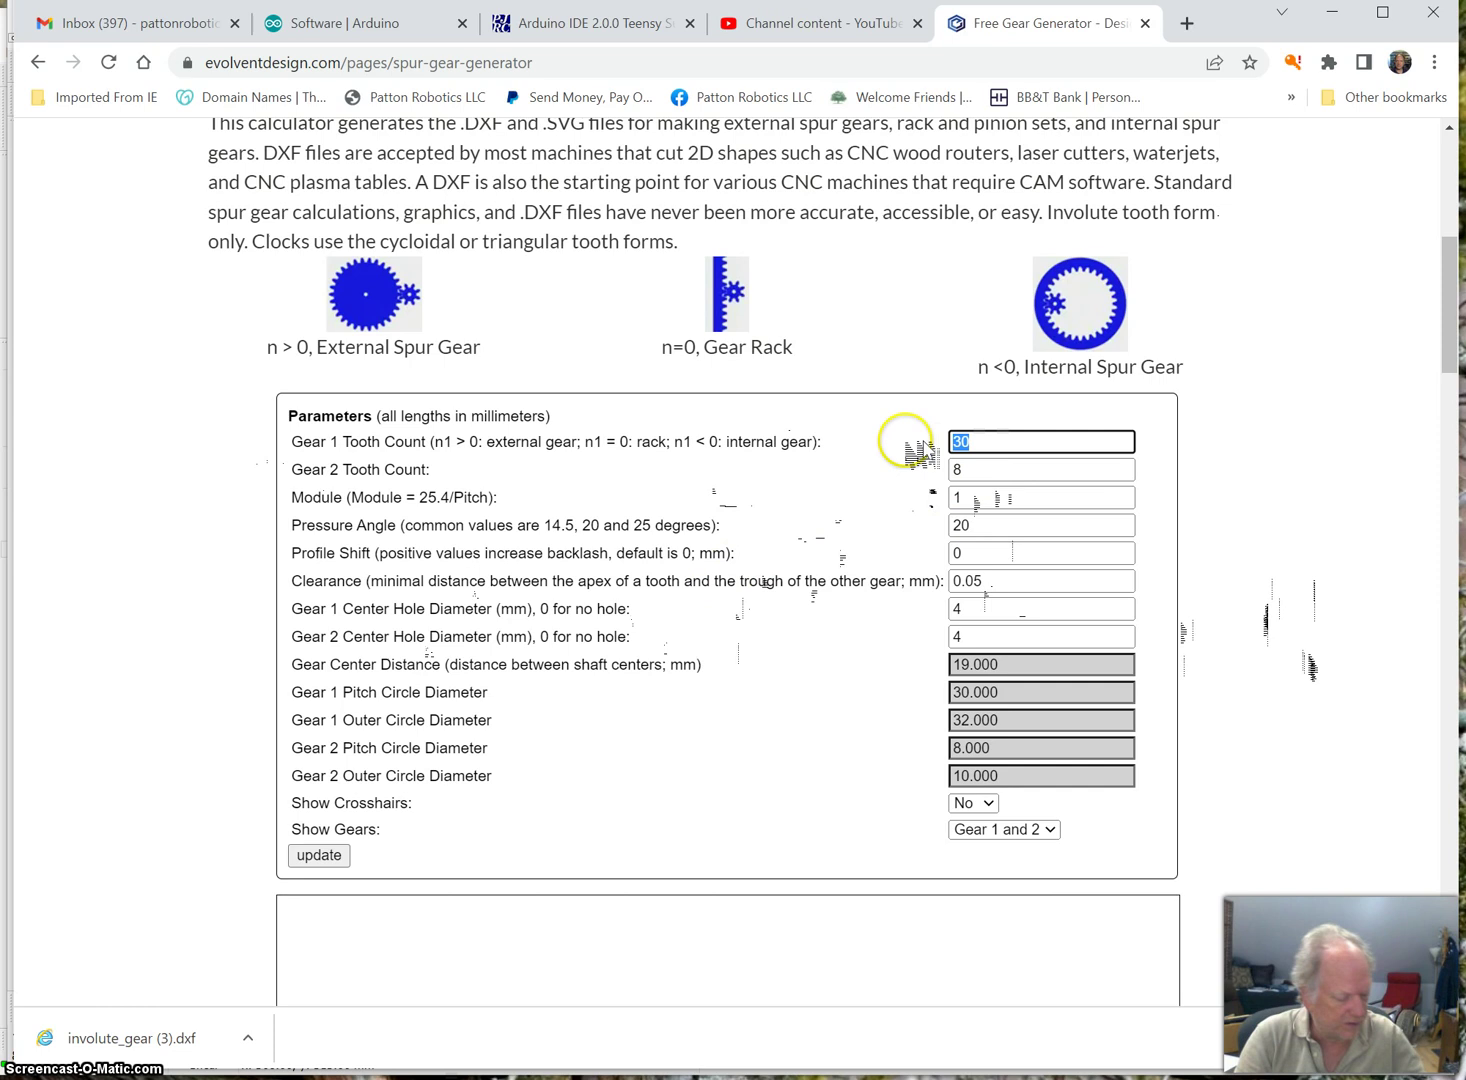
pyautogui.write('40')
pyautogui.press('Tab')
pyautogui.write('10')
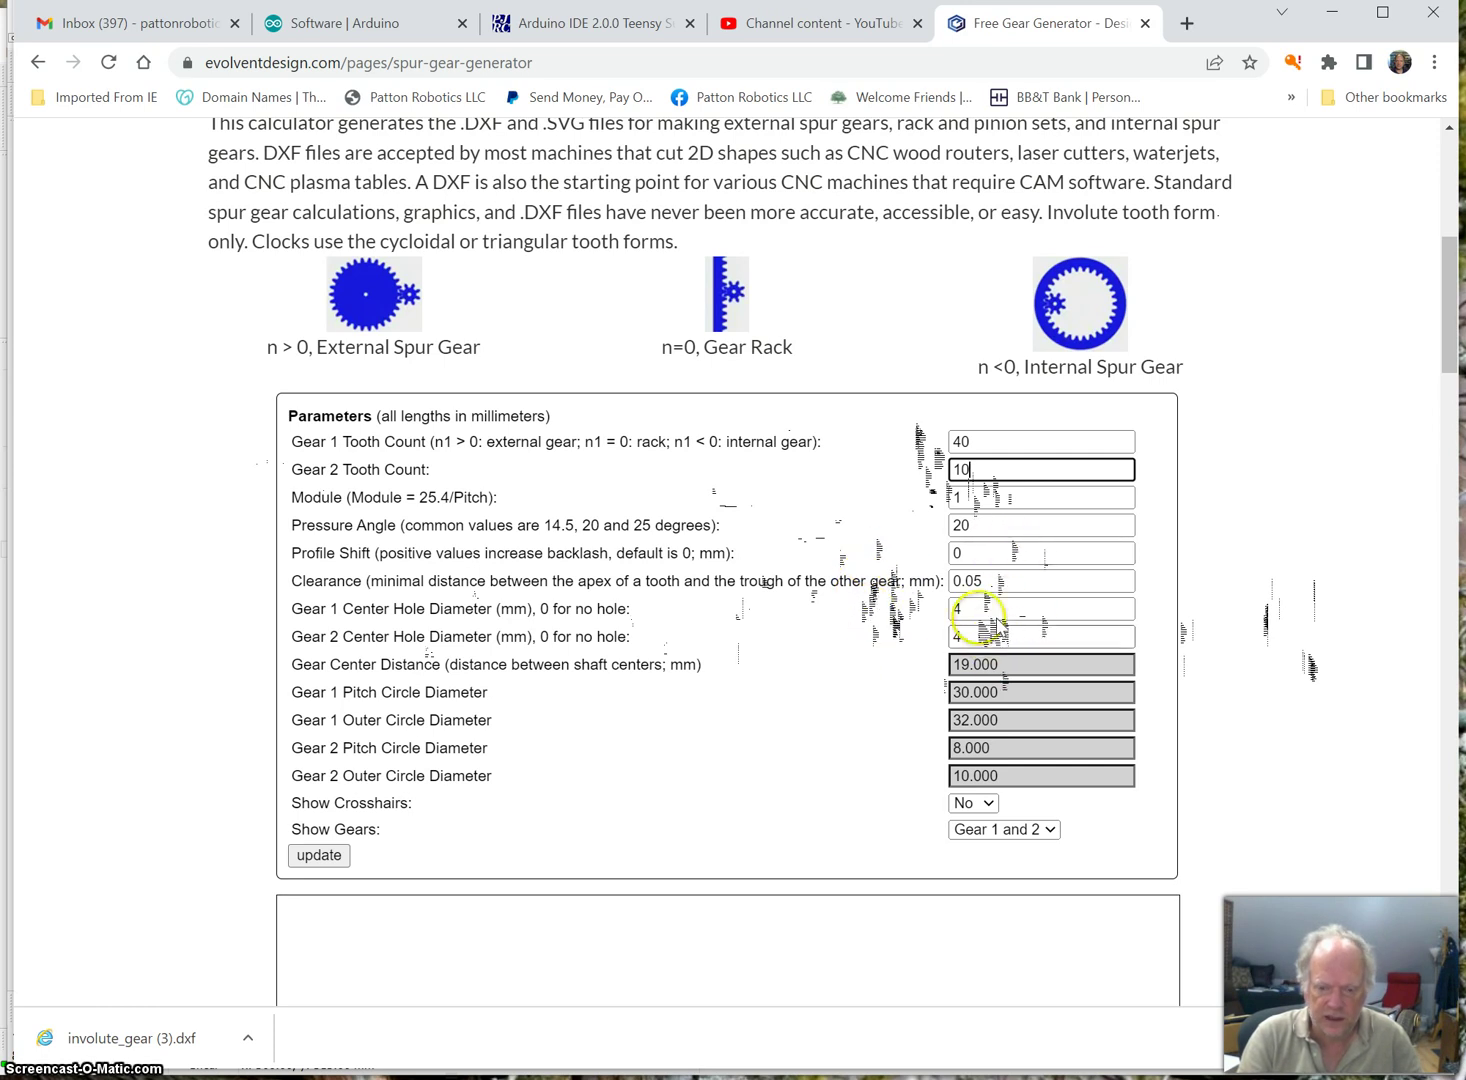
pyautogui.doubleClick(956, 609)
pyautogui.write('2')
pyautogui.doubleClick(956, 637)
pyautogui.write('2')
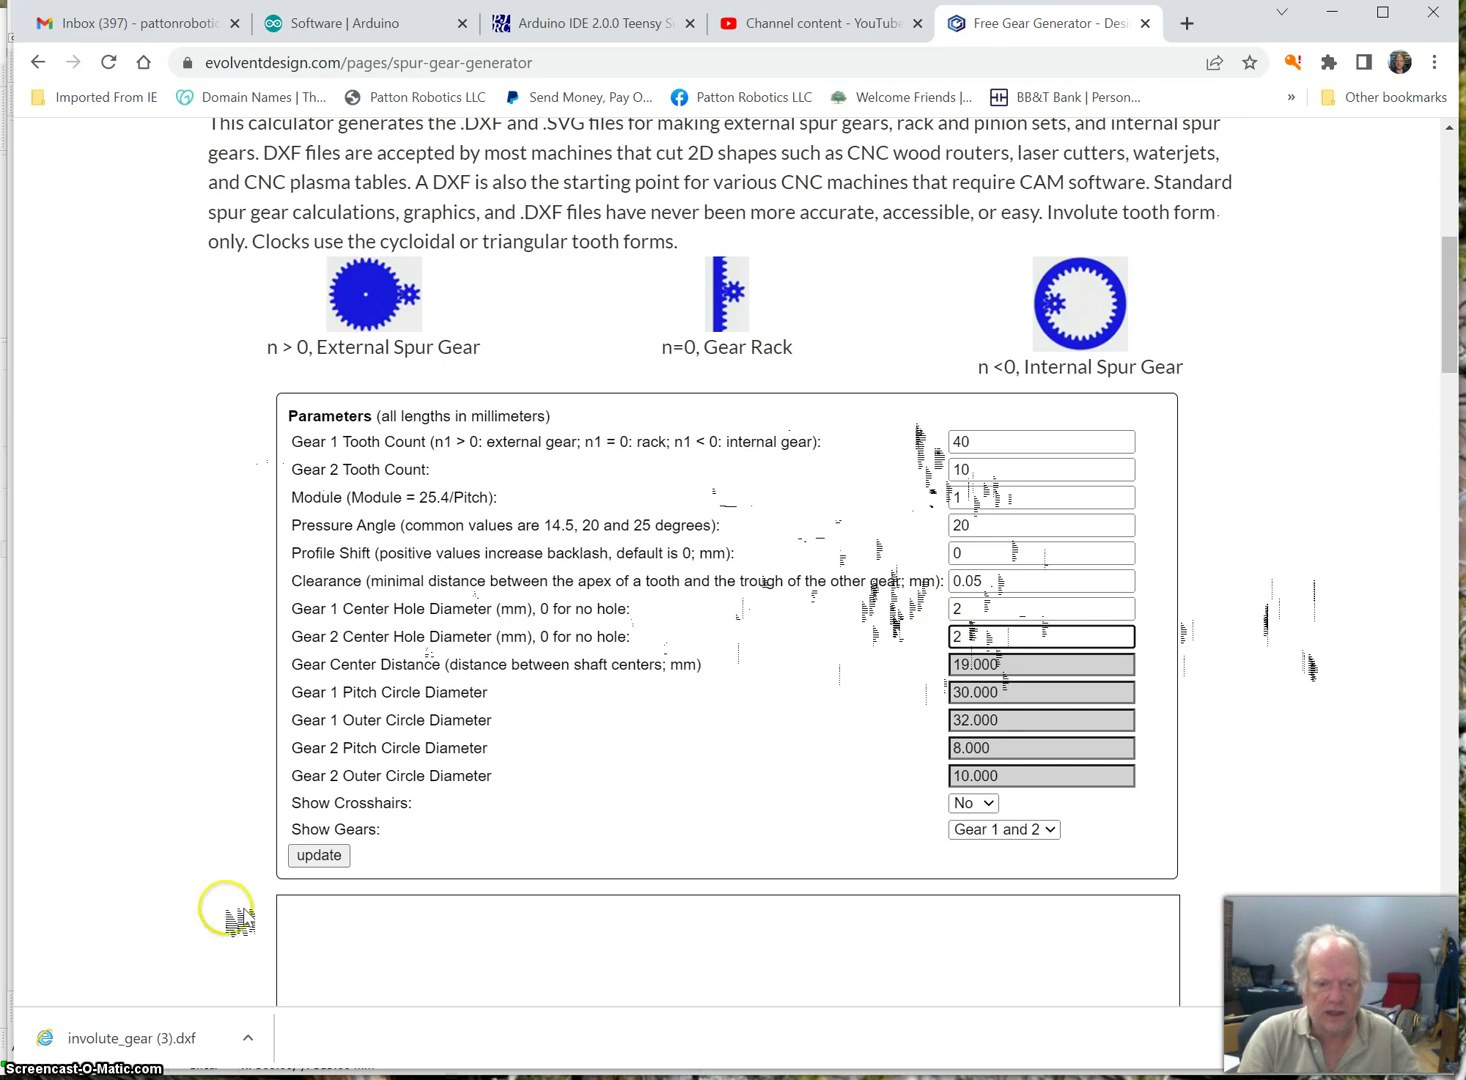
pyautogui.click(333, 855)
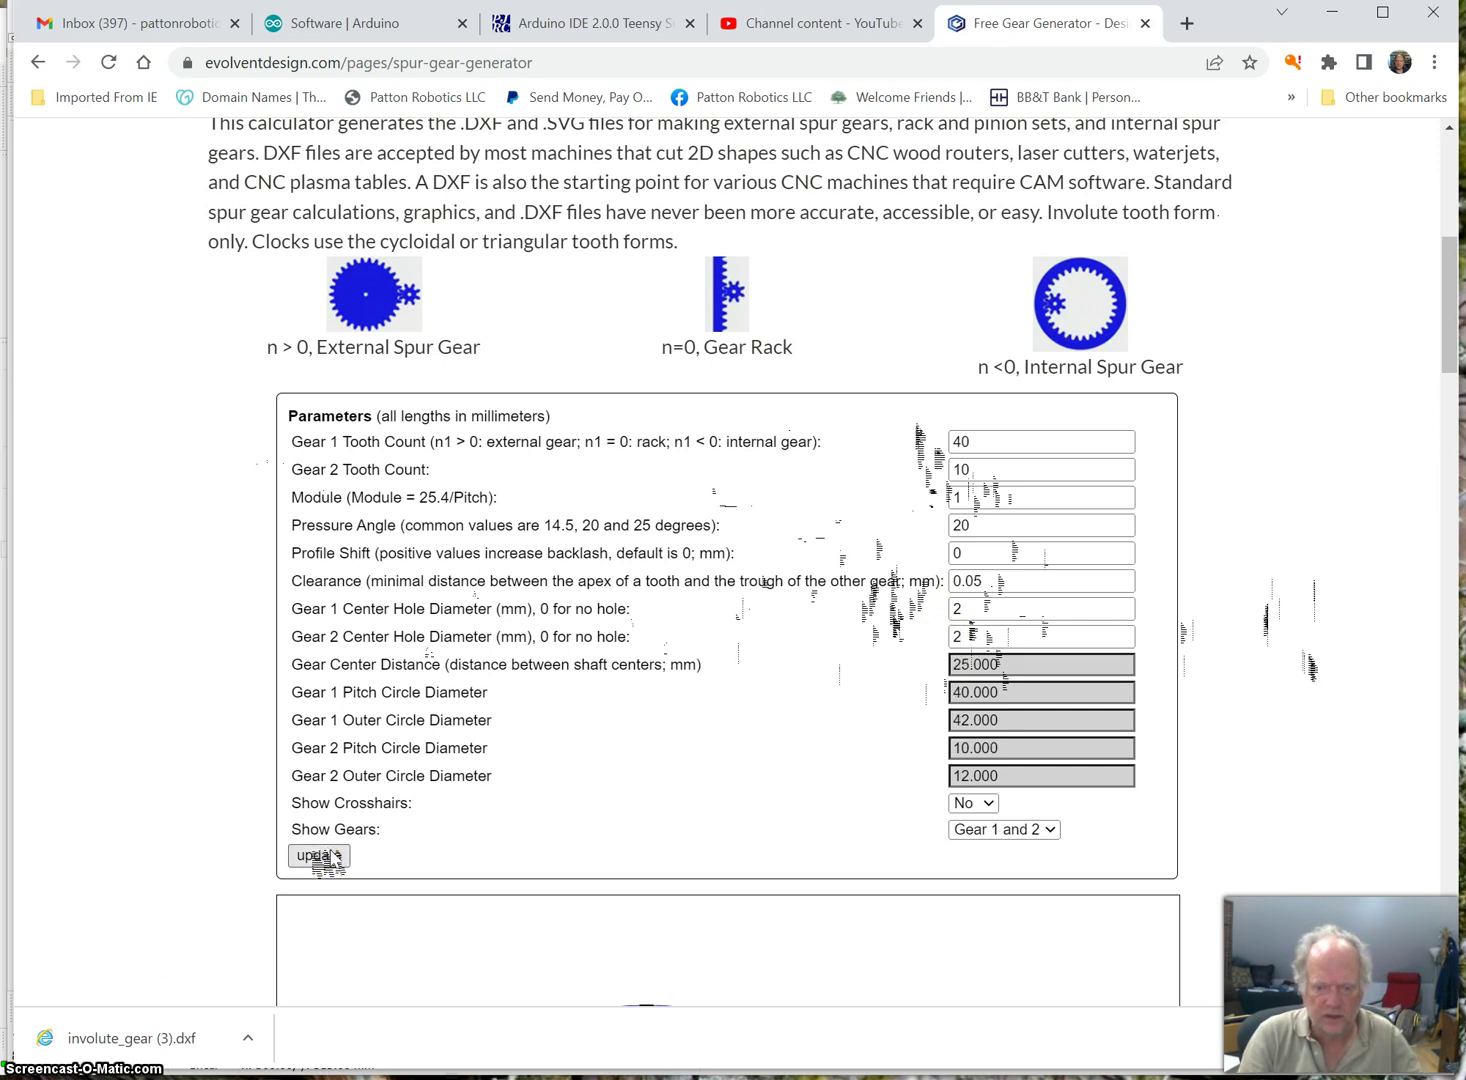
# Scroll past the gear drawing and download the pair as involute_gear (4).dxf.
pyautogui.moveTo(1449, 292)
pyautogui.mouseDown()
pyautogui.moveTo(1446, 437)
pyautogui.moveTo(1446, 325)
pyautogui.mouseUp()
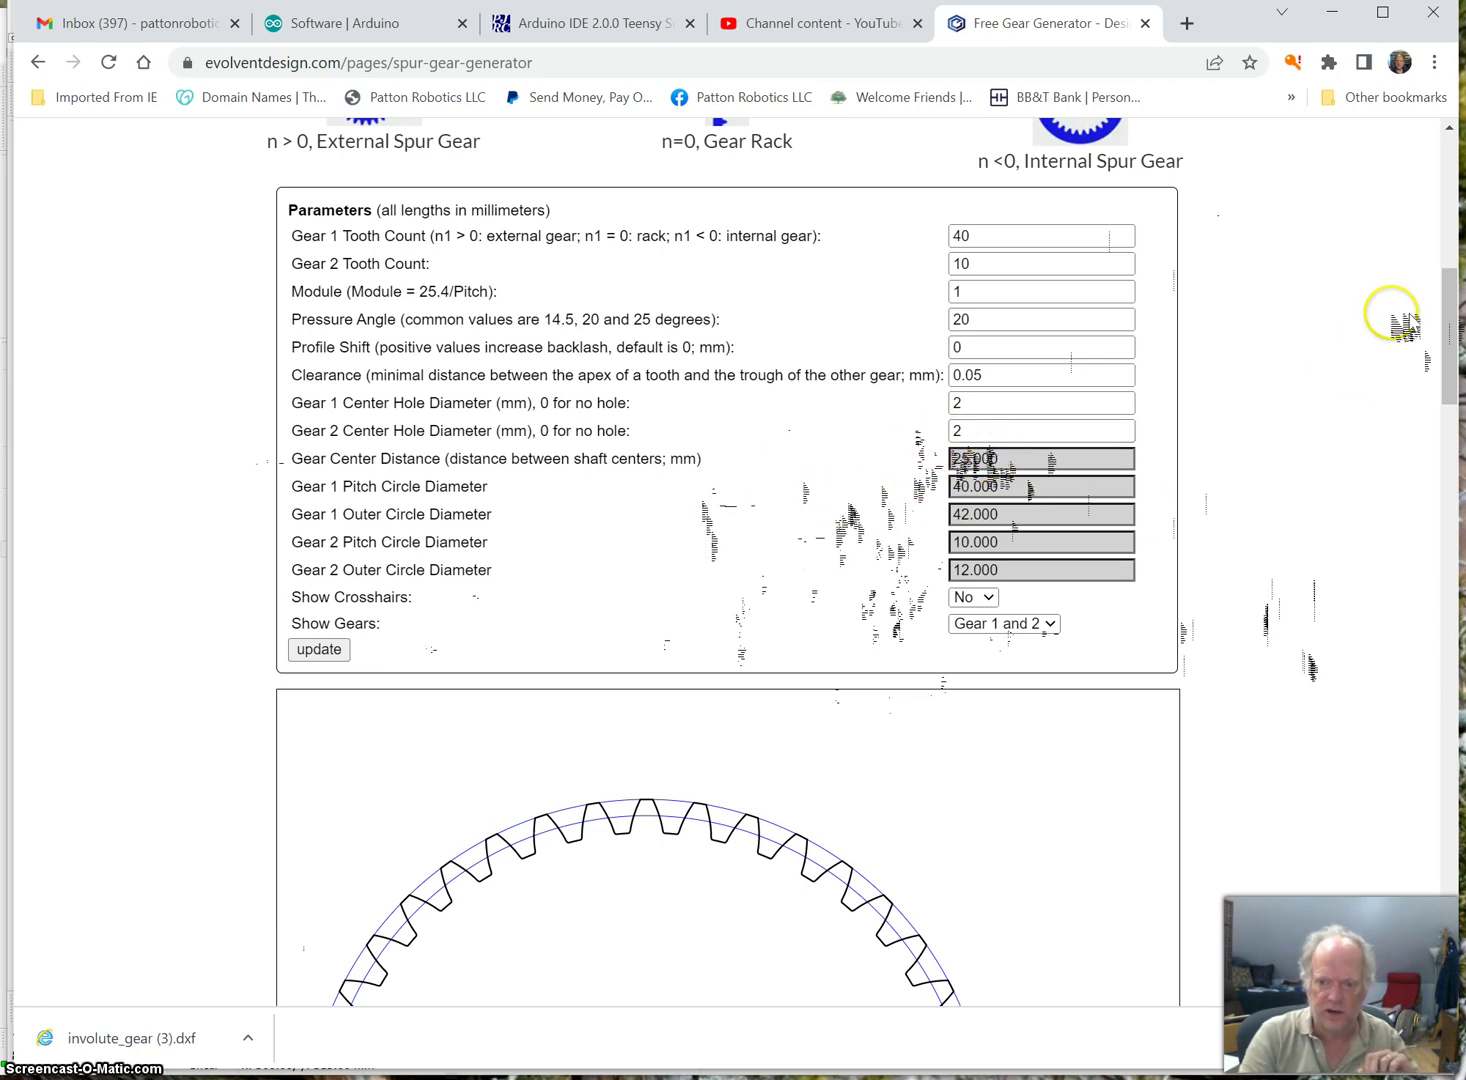
pyautogui.moveTo(1447, 330); pyautogui.dragTo(1441, 405)
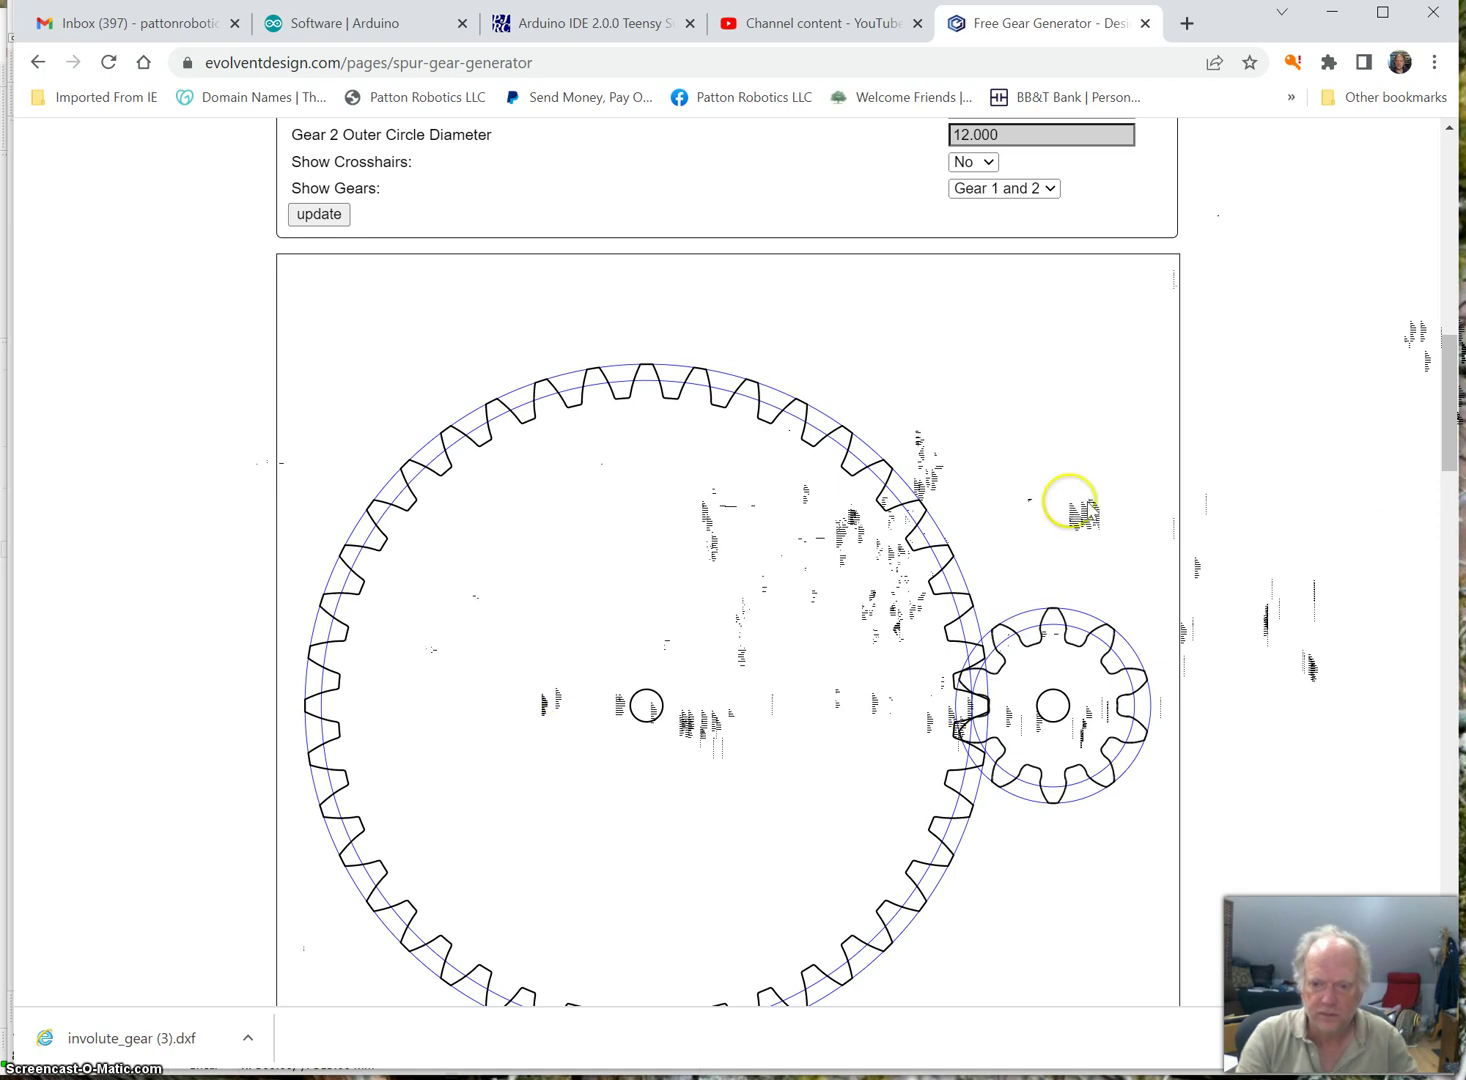
pyautogui.moveTo(1449, 395); pyautogui.dragTo(1449, 458)
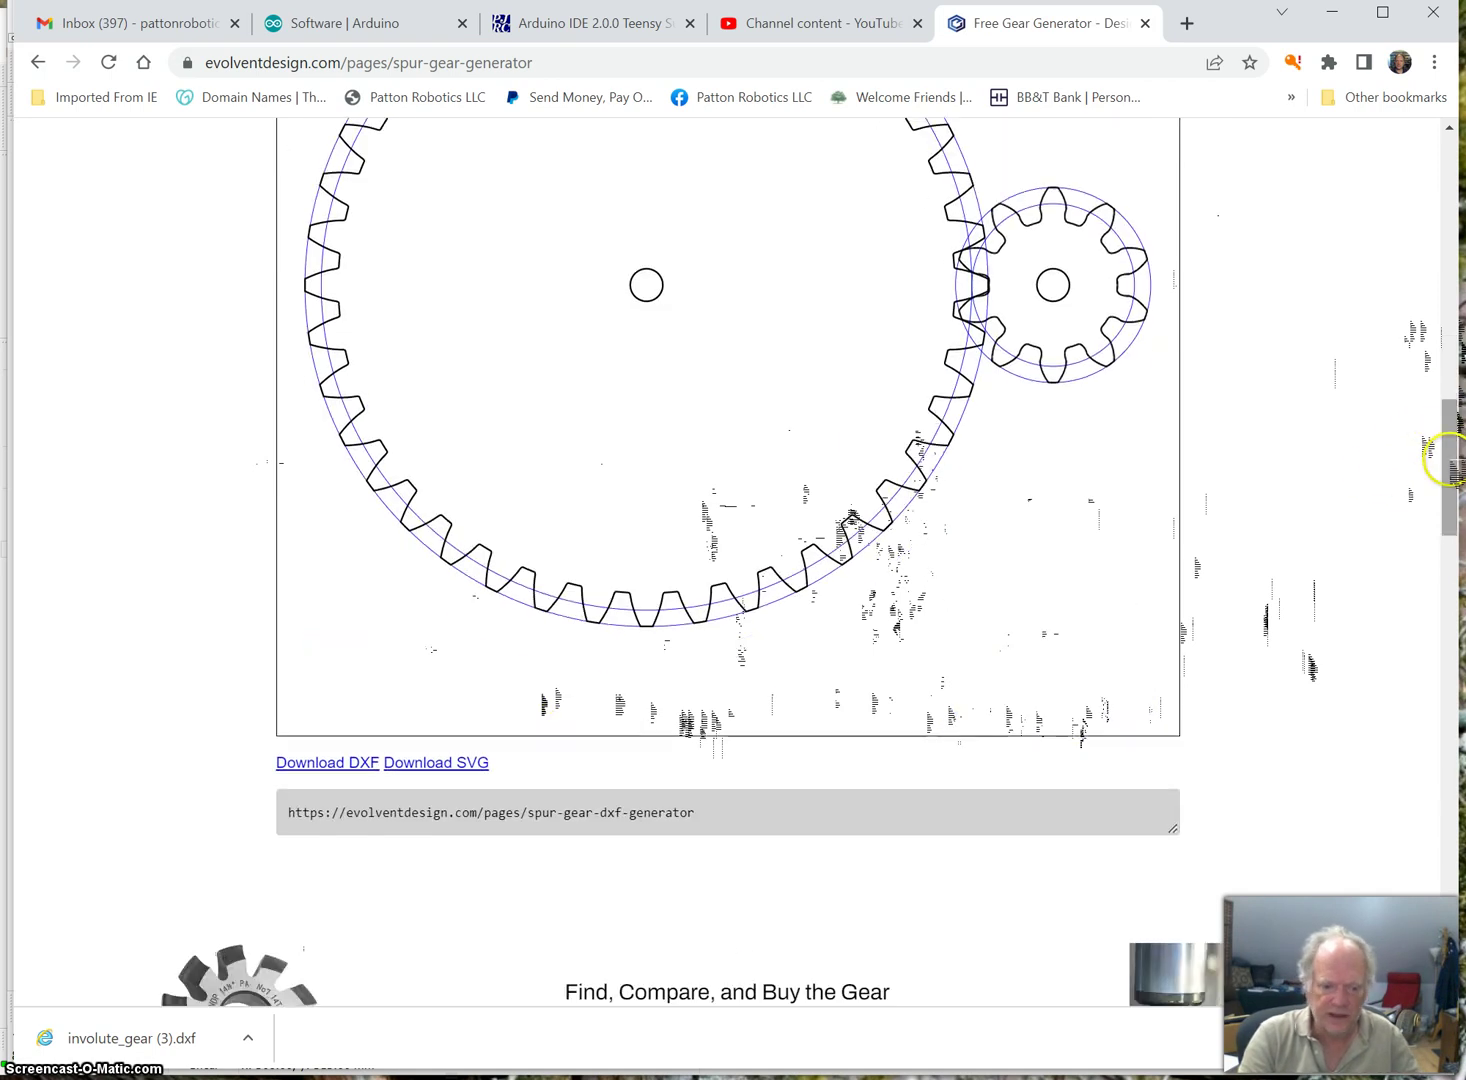
pyautogui.click(347, 764)
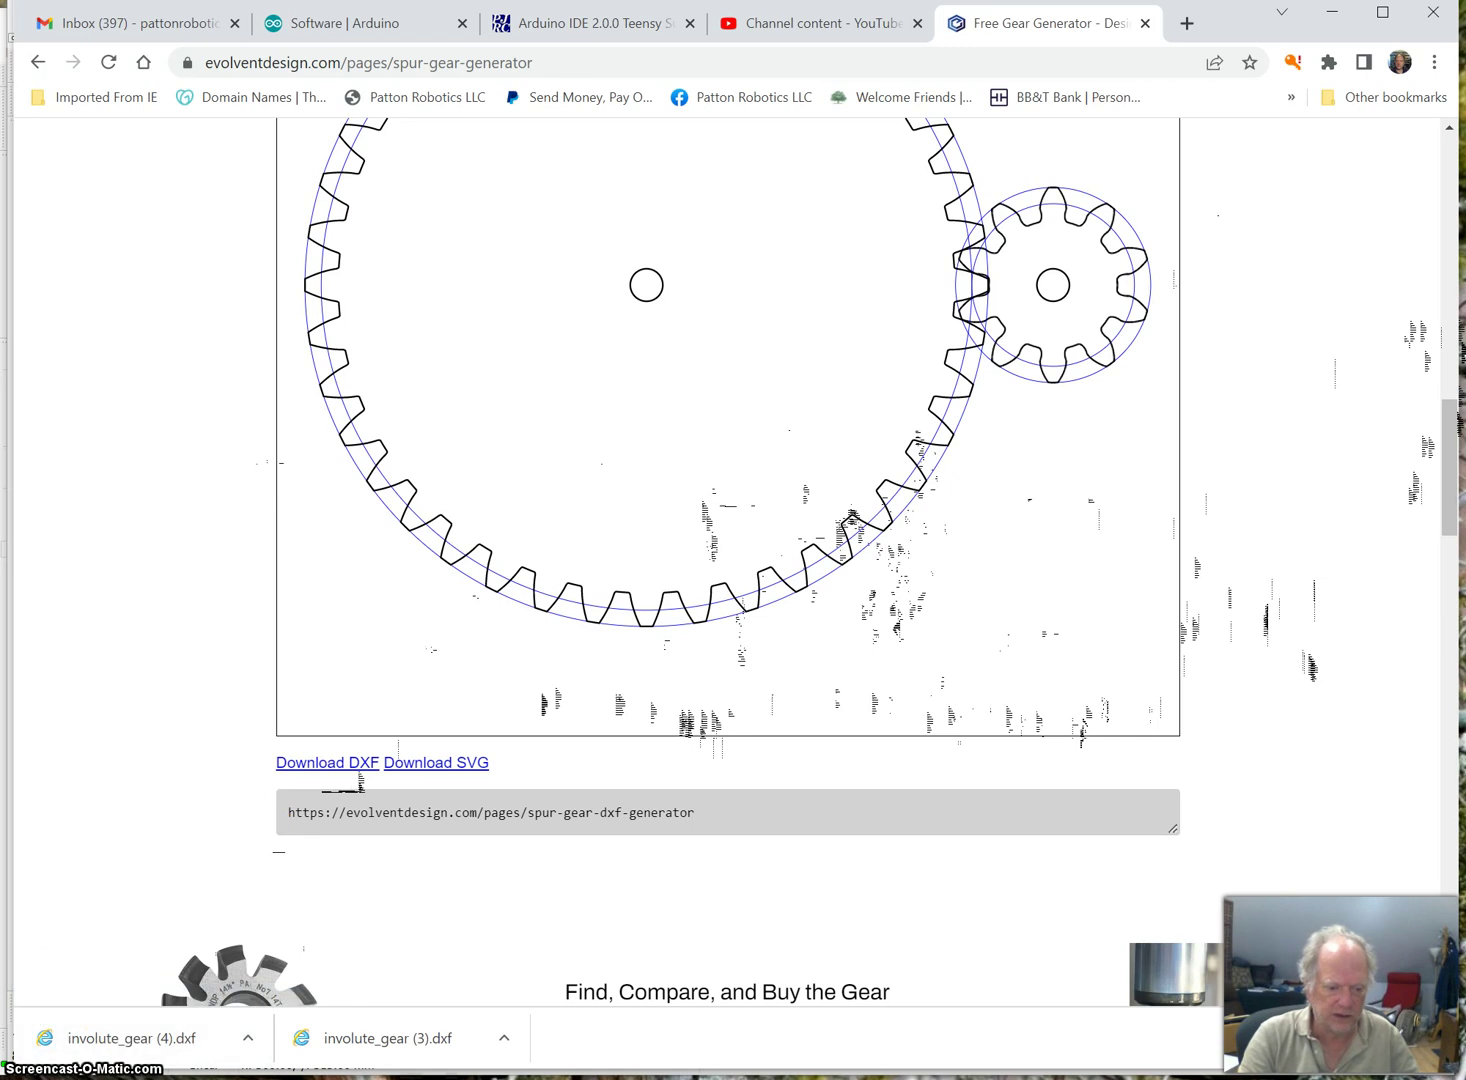
# Back in LibreCAD, start a new drawing and open involute_gear (4).dxf from Downloads.
pyautogui.hotkey('alt', 'Tab')
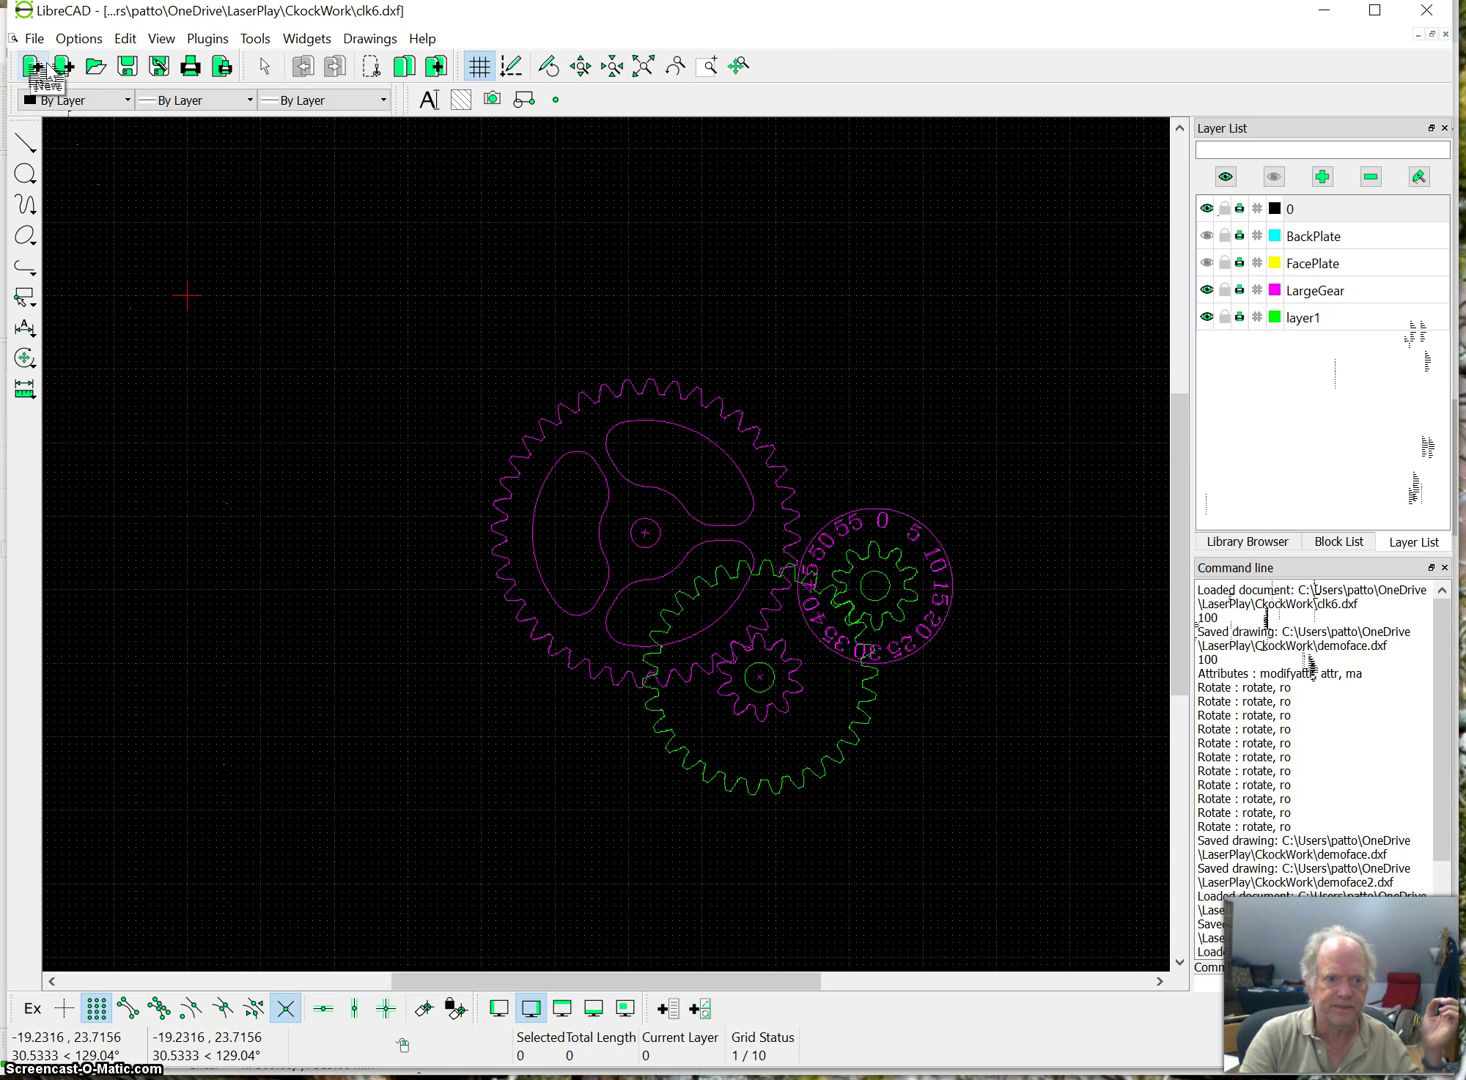
pyautogui.click(33, 66)
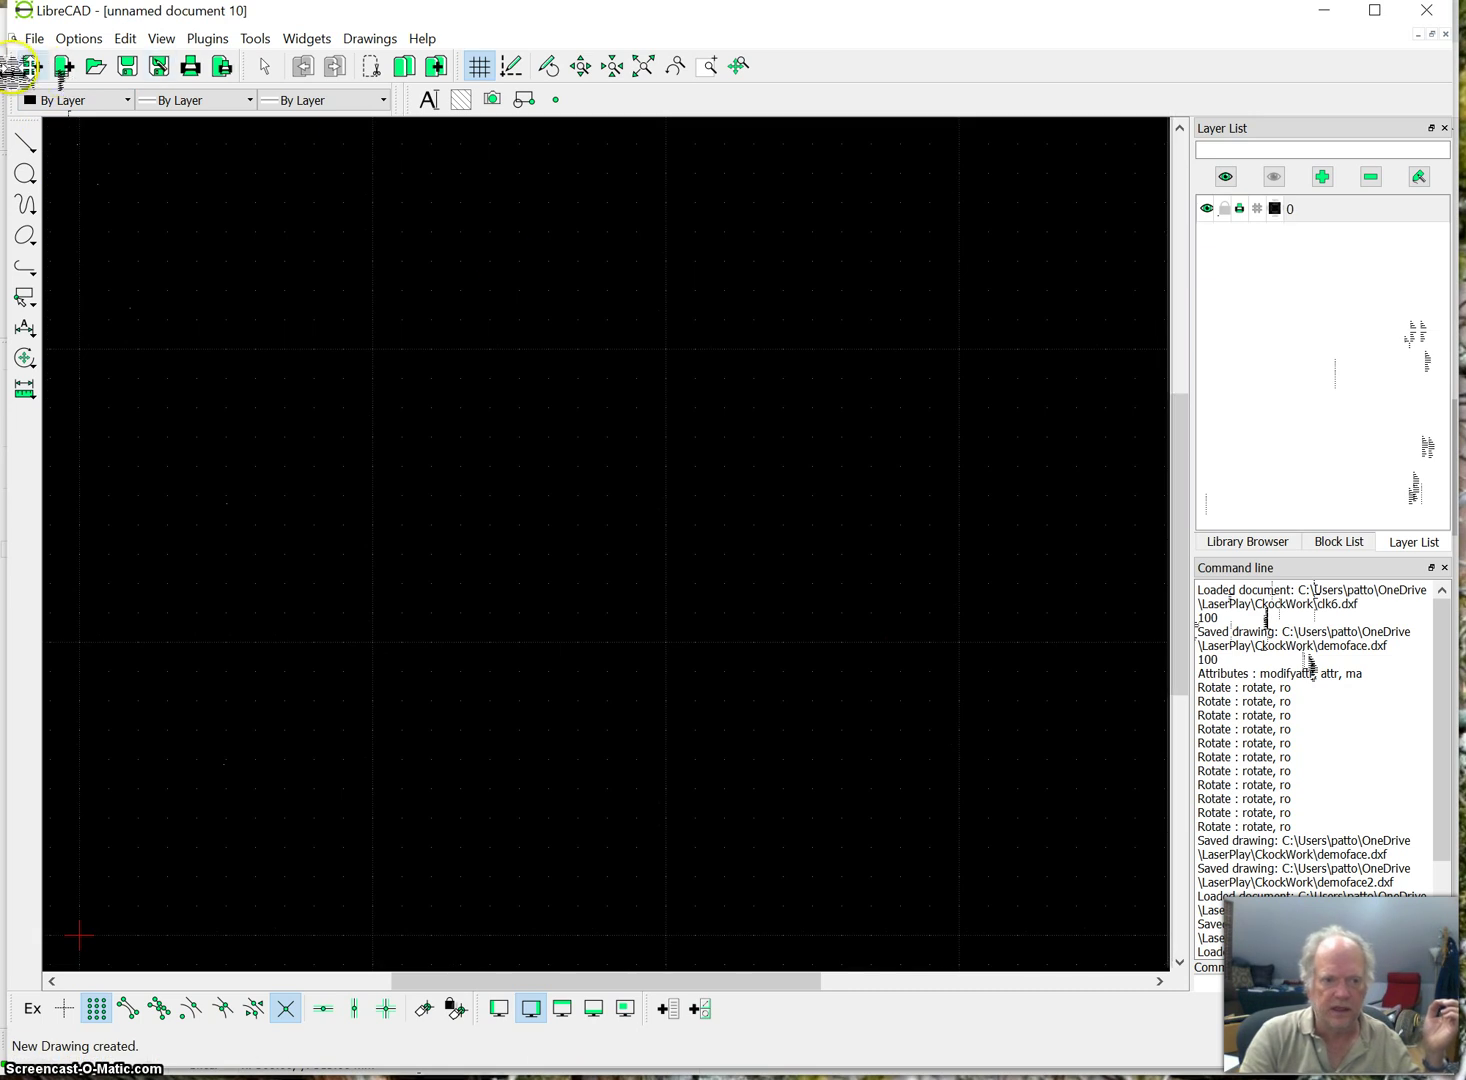
pyautogui.click(36, 38)
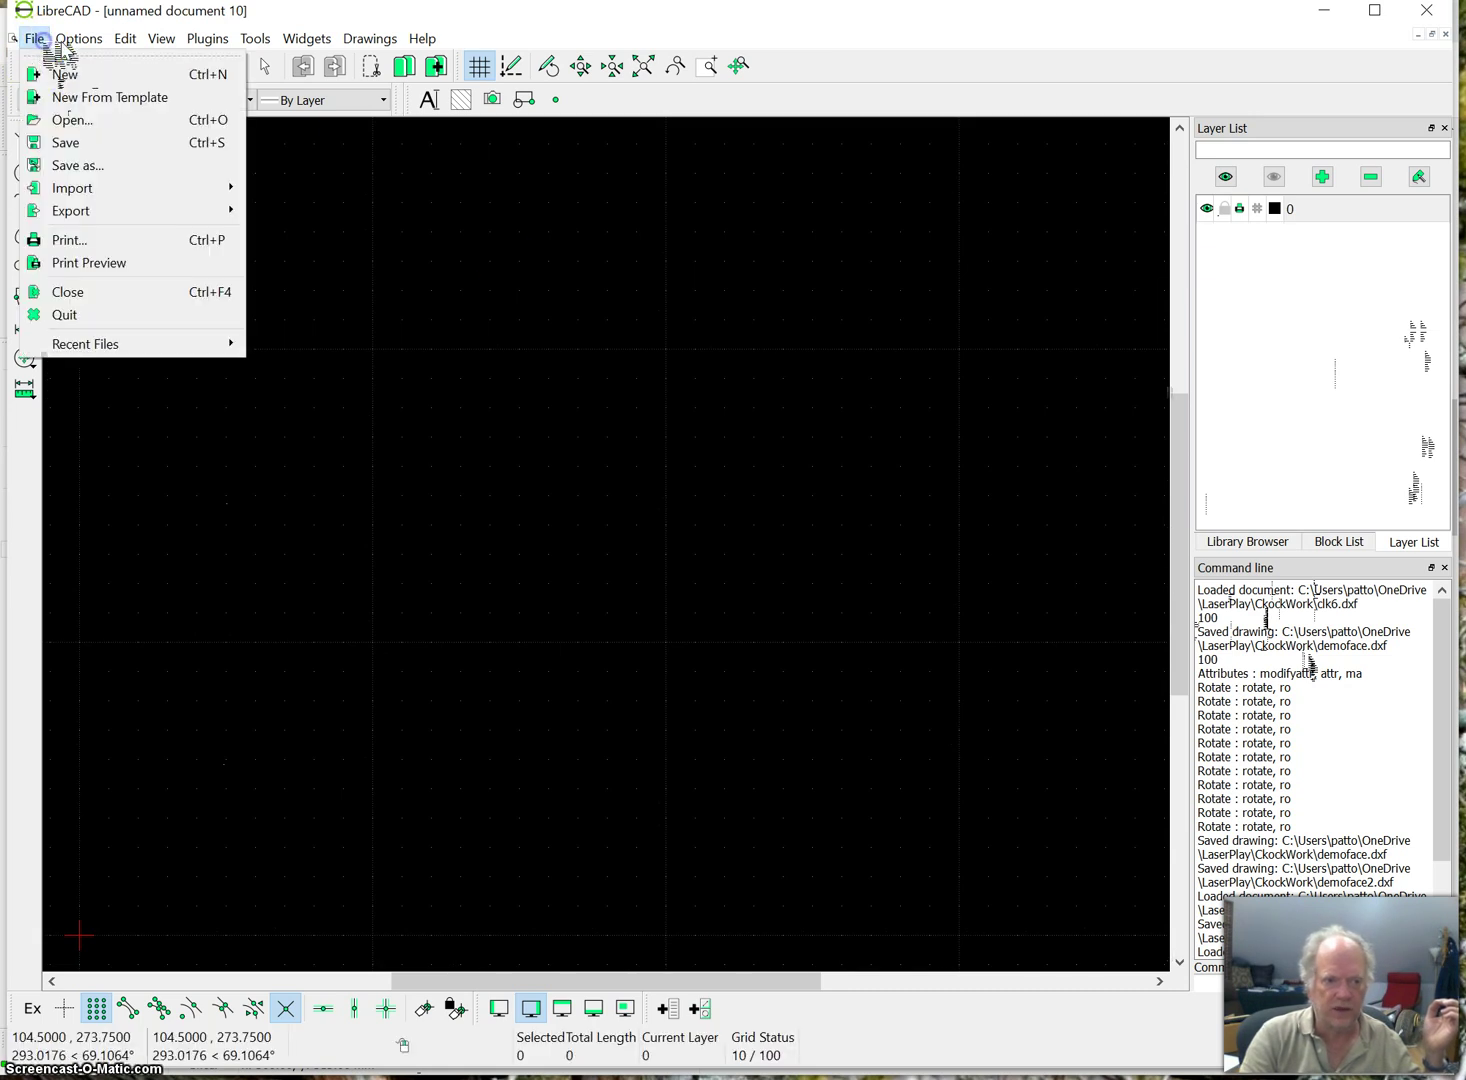
pyautogui.click(68, 120)
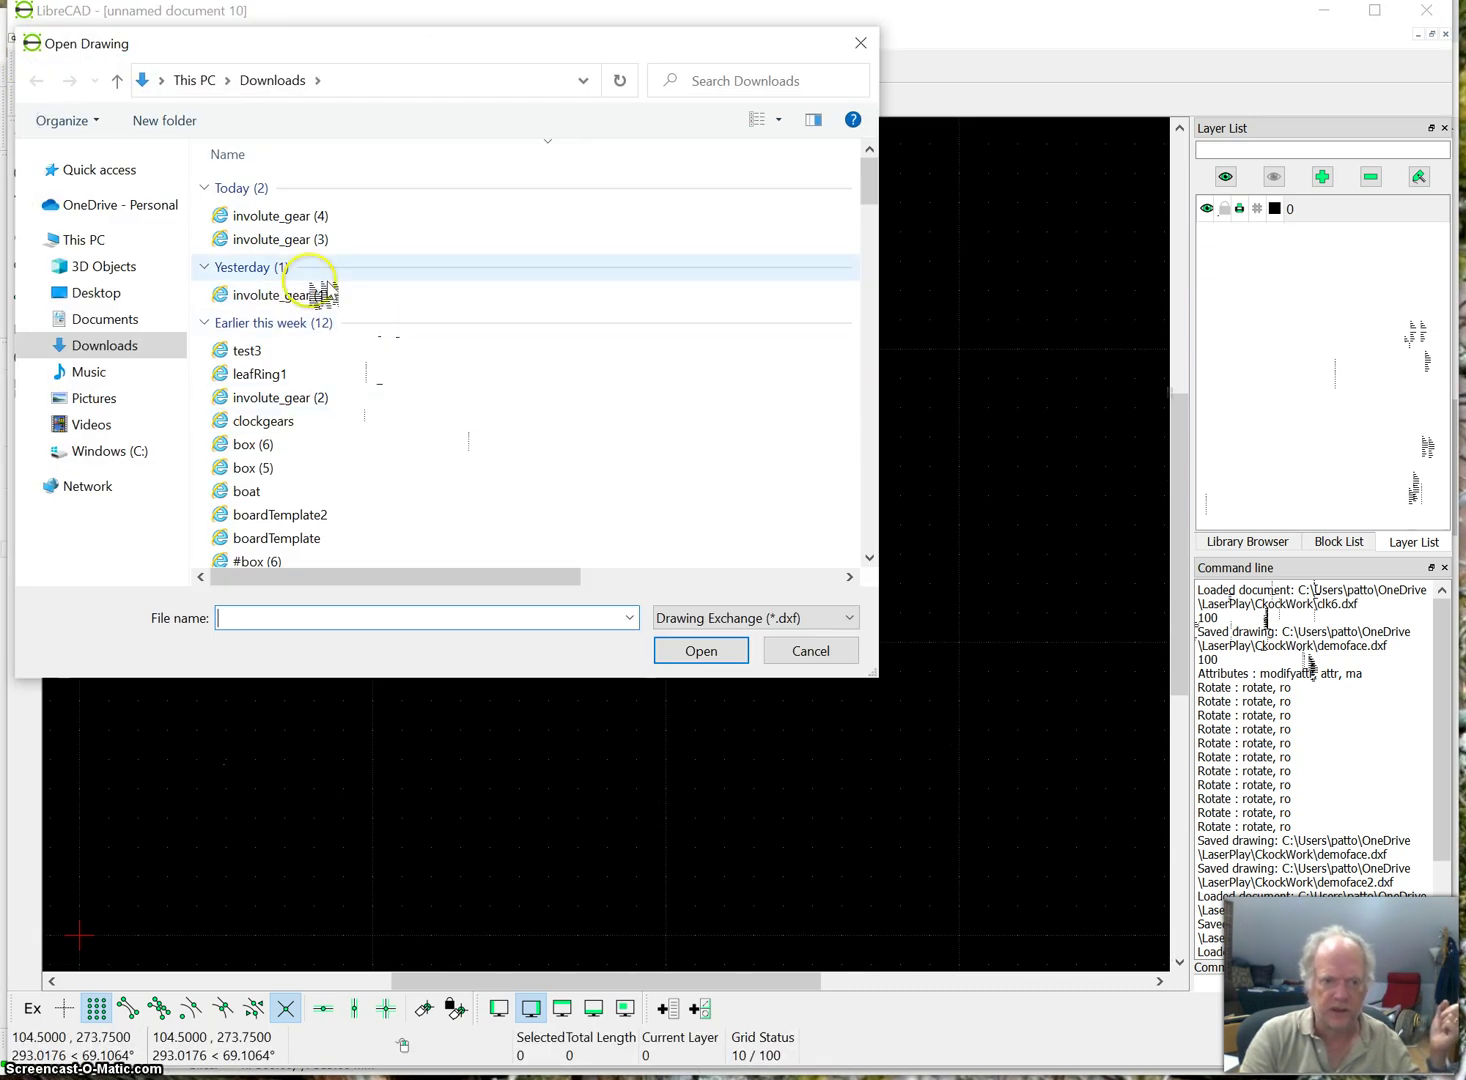
pyautogui.click(300, 214)
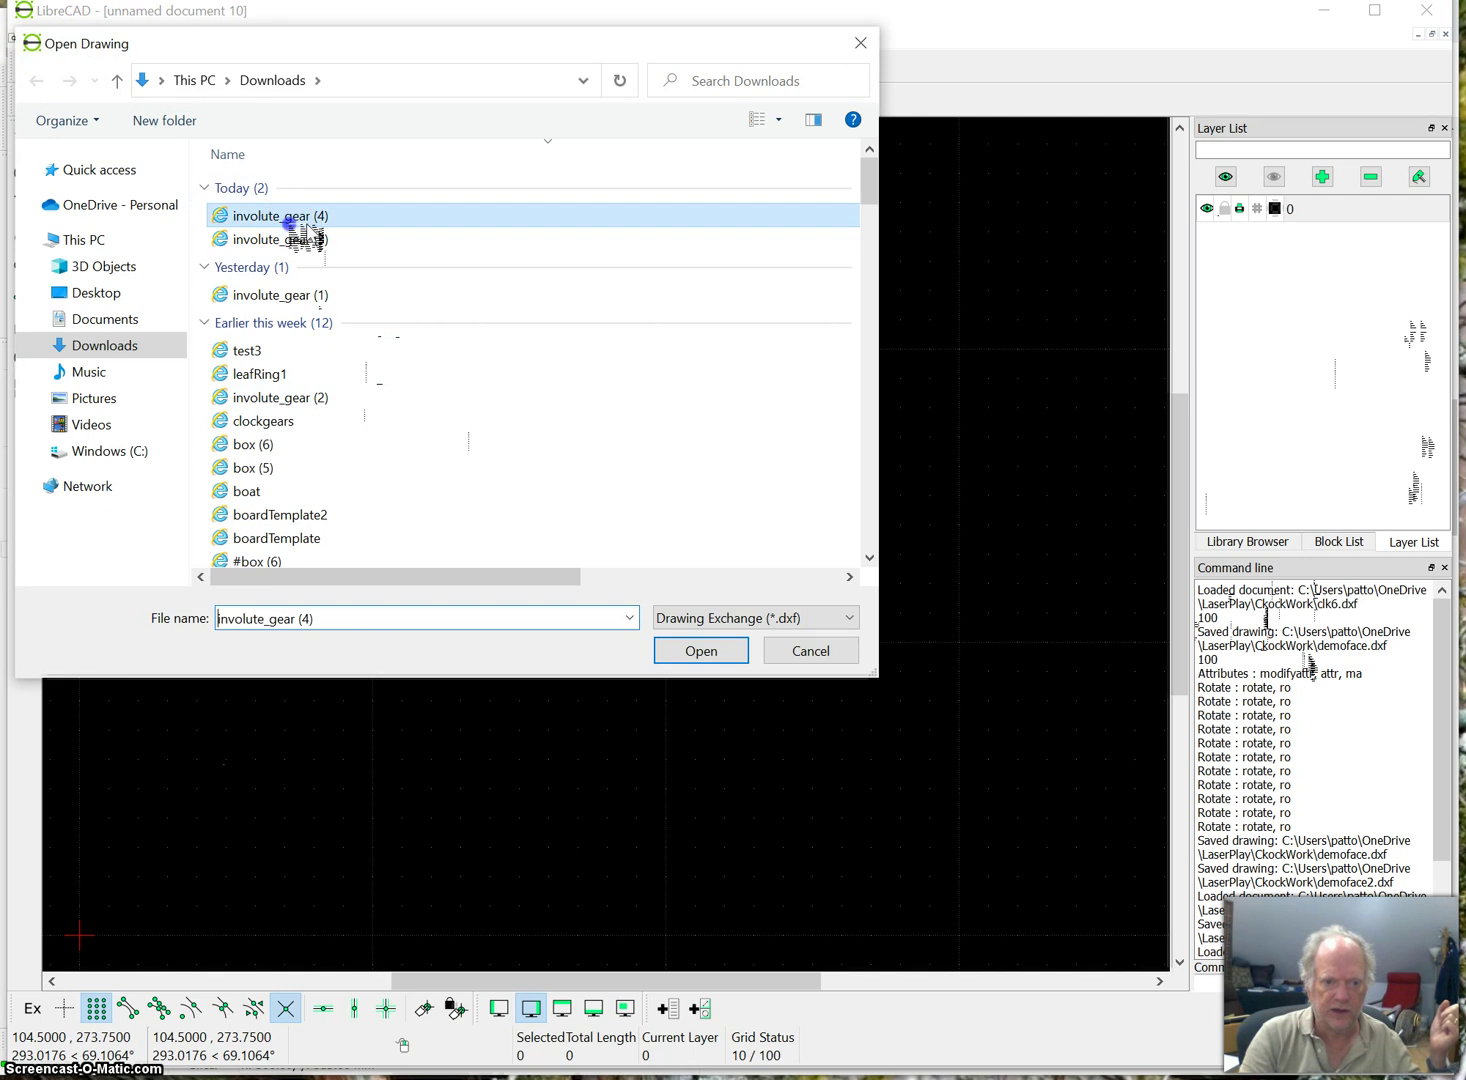
pyautogui.click(700, 651)
# Zoom and pan to centre the 40-tooth gear and meshing pinion in view.
pyautogui.scroll(-3, 760, 550)
pyautogui.scroll(1, 222, 847)
pyautogui.scroll(2, 291, 709)
pyautogui.scroll(2, 484, 698)
pyautogui.scroll(2, 440, 730)
pyautogui.scroll(-2, 311, 713)
pyautogui.moveTo(314, 785); pyautogui.dragTo(365, 779, button='middle')
pyautogui.scroll(1, 461, 785)
pyautogui.scroll(1, 545, 625)
pyautogui.scroll(1, 572, 600)
pyautogui.scroll(3, 553, 626)
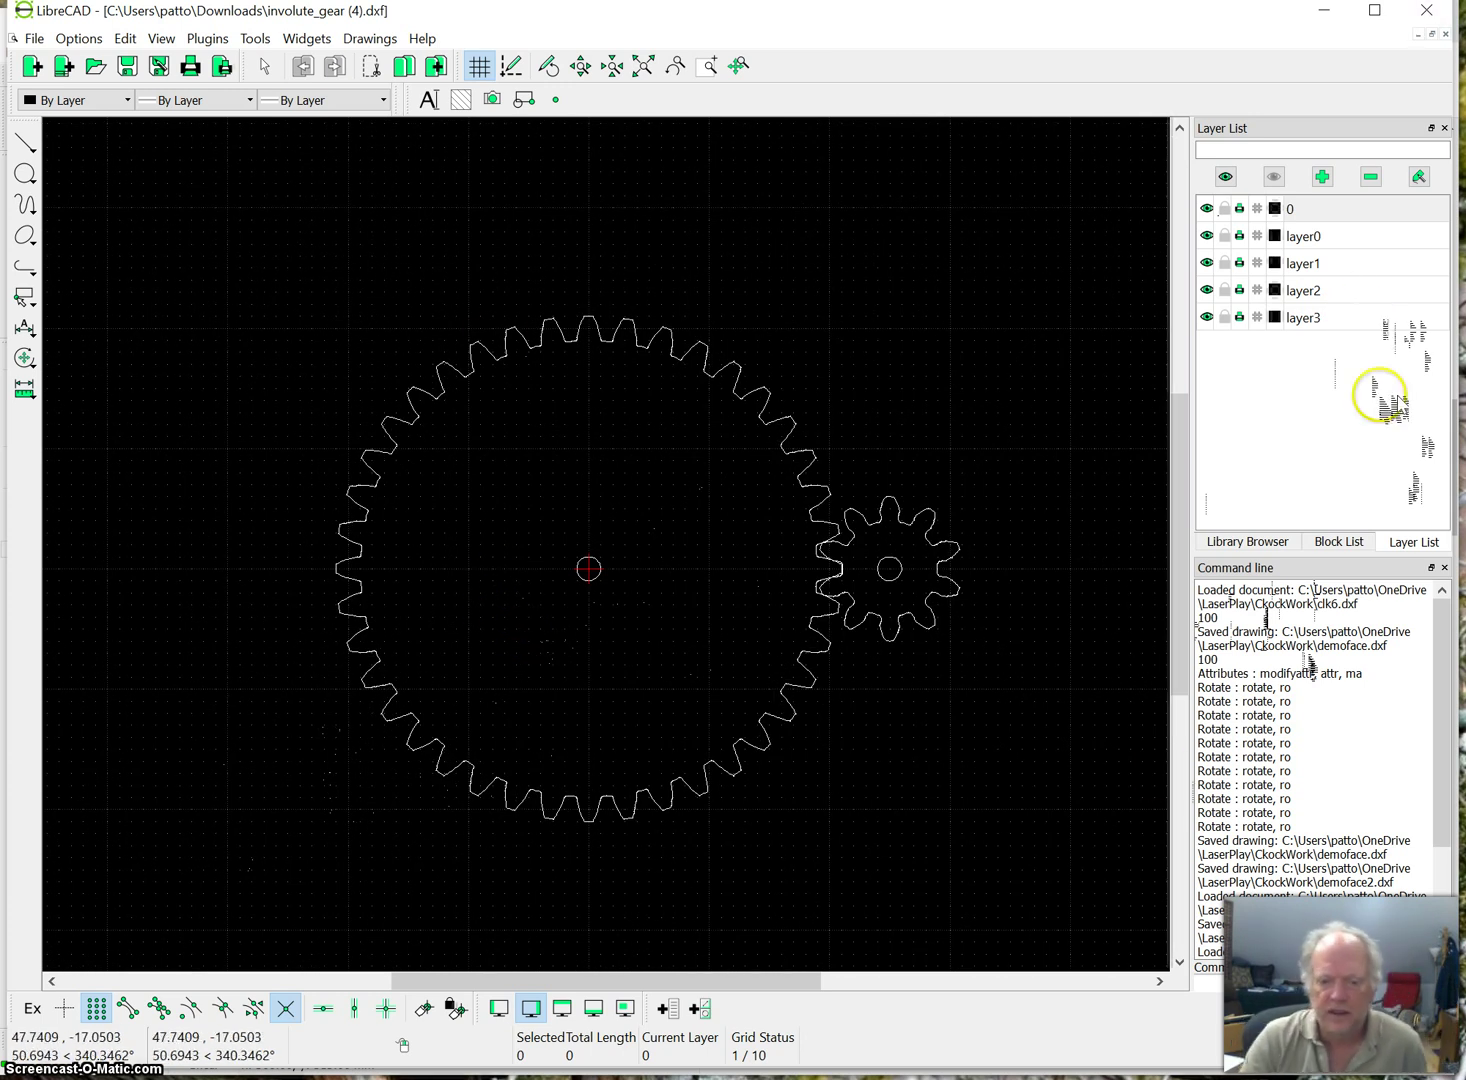
# Hide layers 0, layer2 and layer3, then show layer 0 again to inspect its circles.
pyautogui.click(1207, 208)
pyautogui.click(1207, 290)
pyautogui.click(1207, 317)
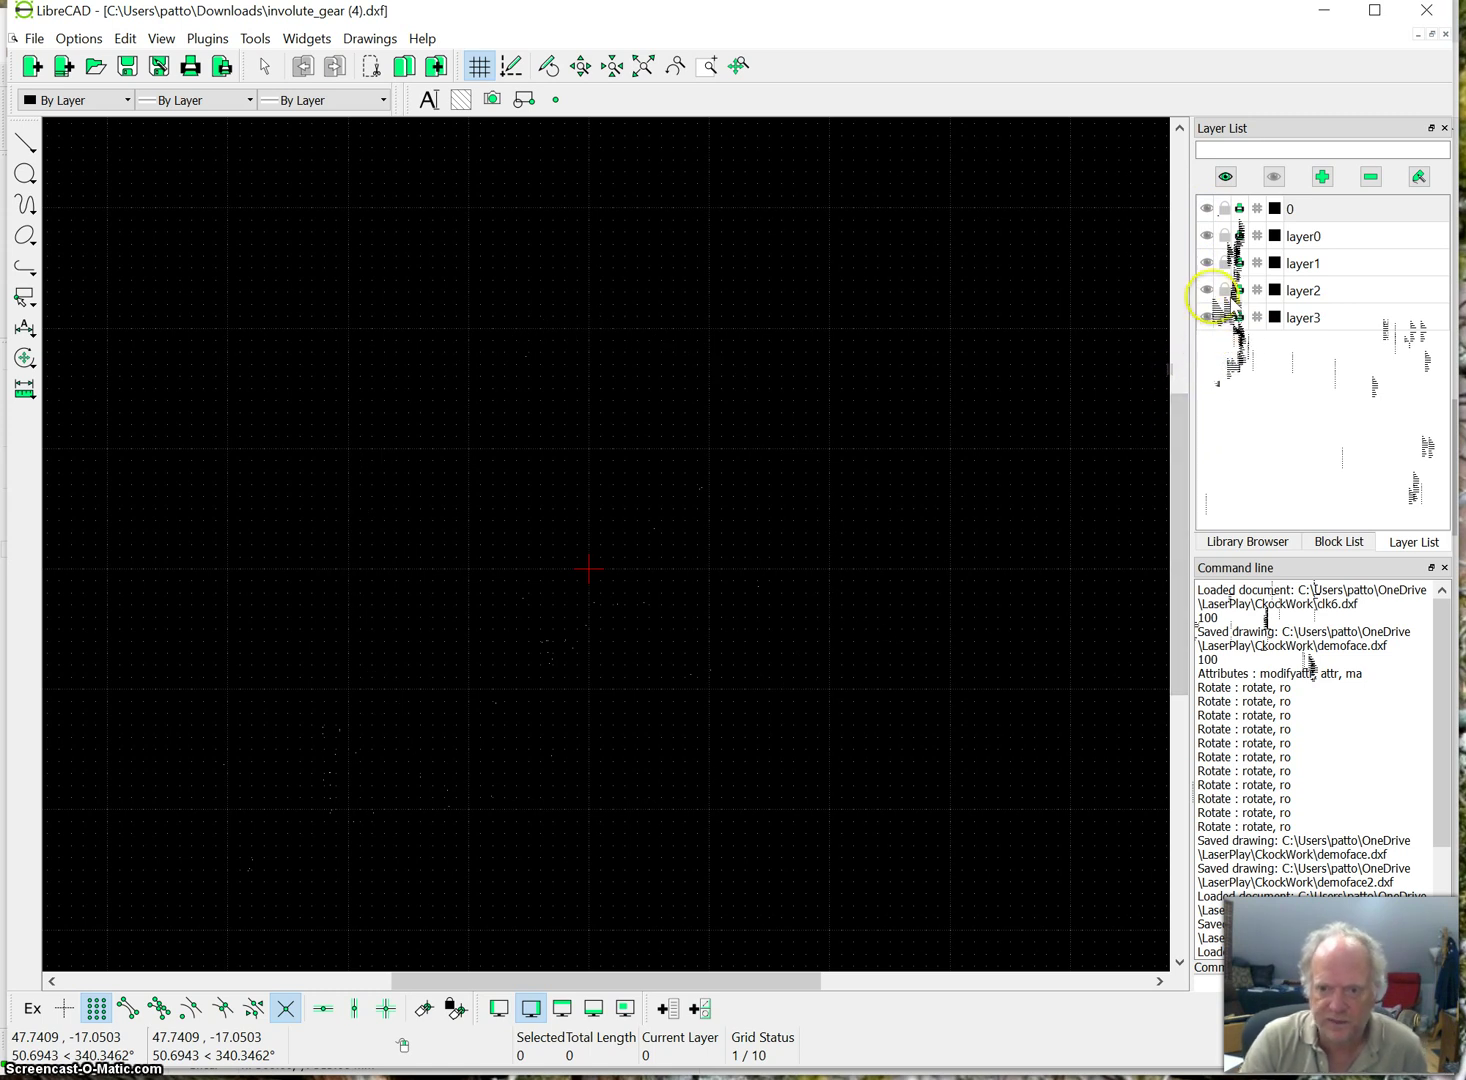
pyautogui.click(1207, 208)
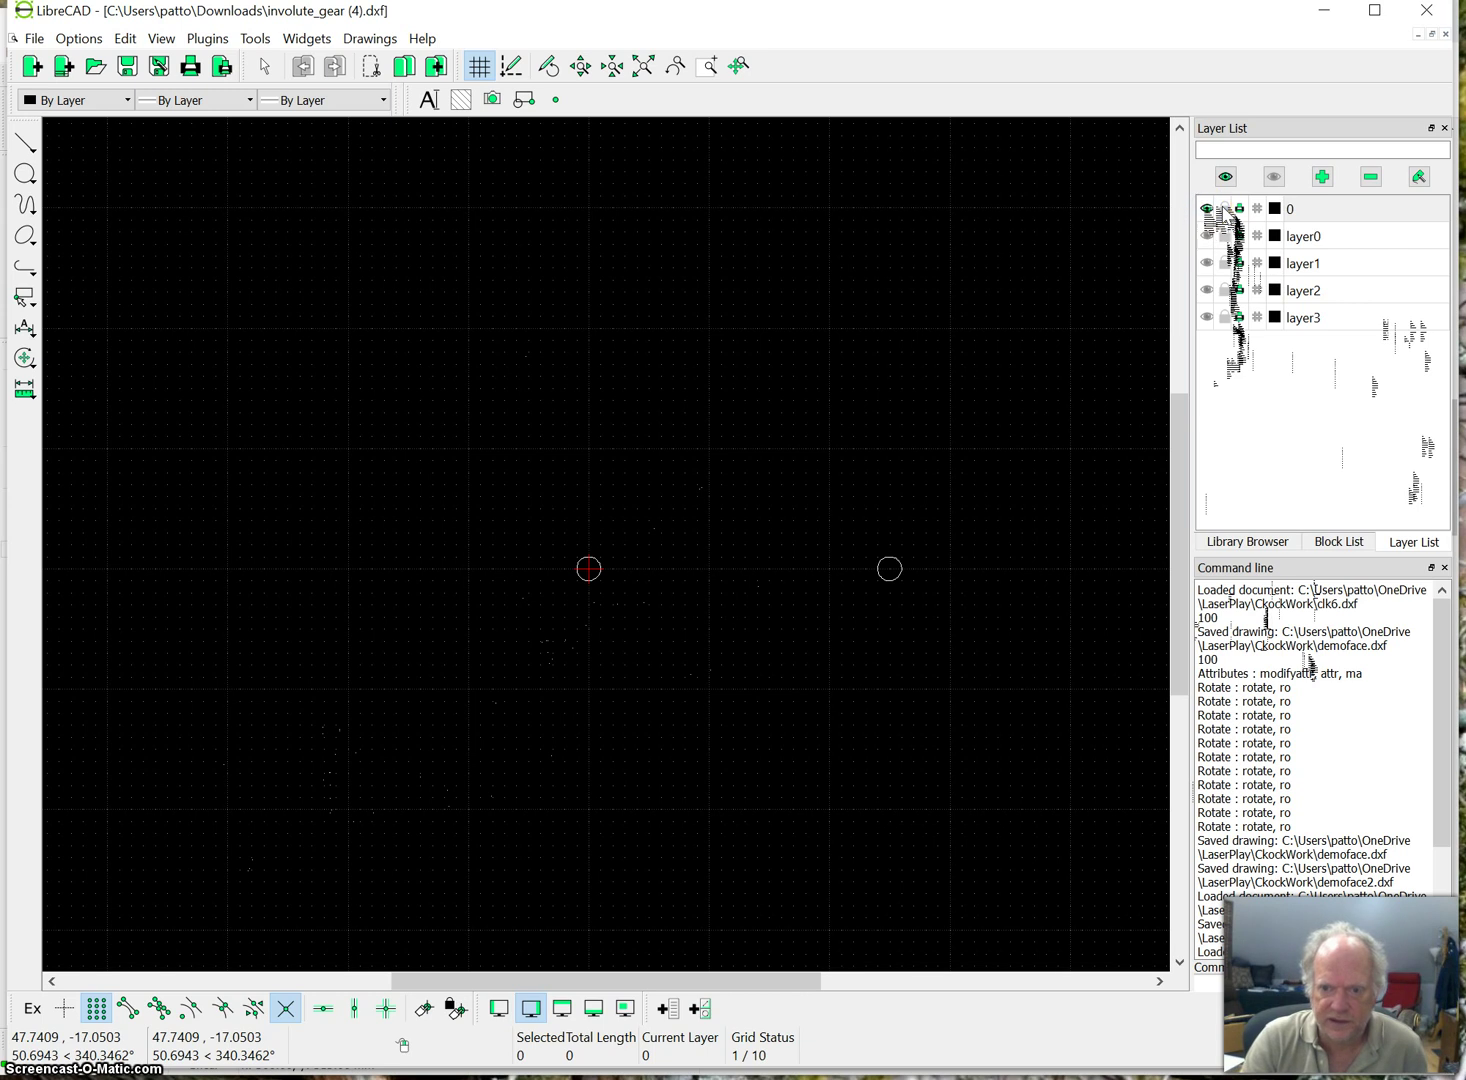
# Check layer0 through layer3 one by one, leaving layer1, layer2 and layer3 visible.
pyautogui.click(1207, 236)
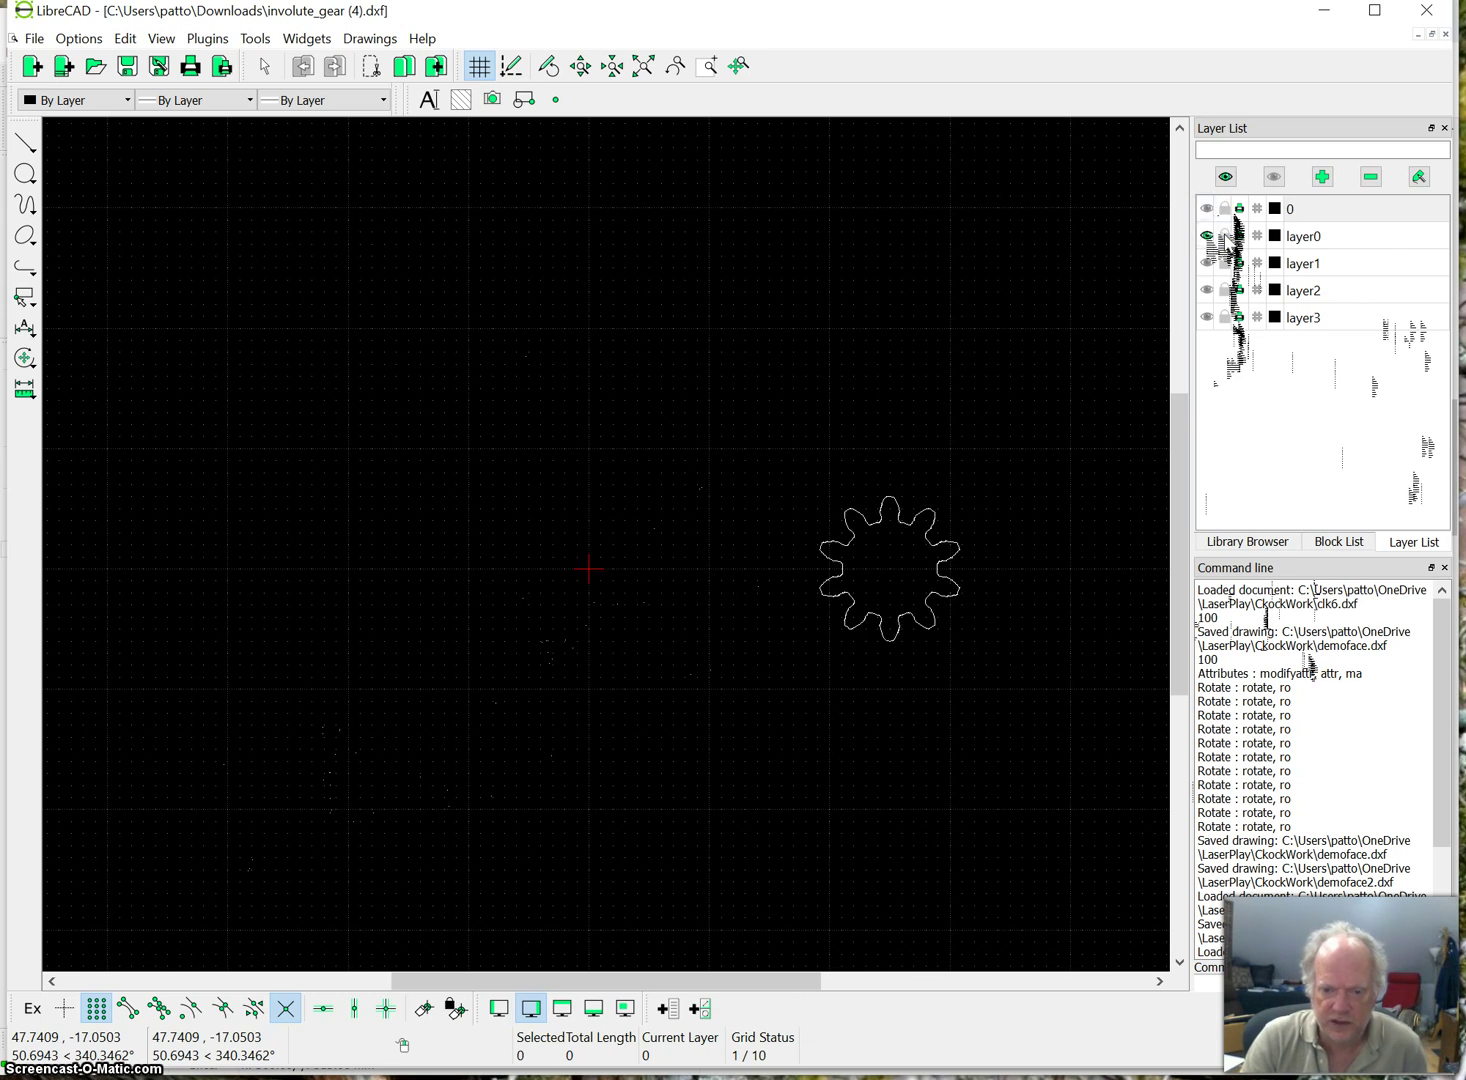
pyautogui.click(1207, 236)
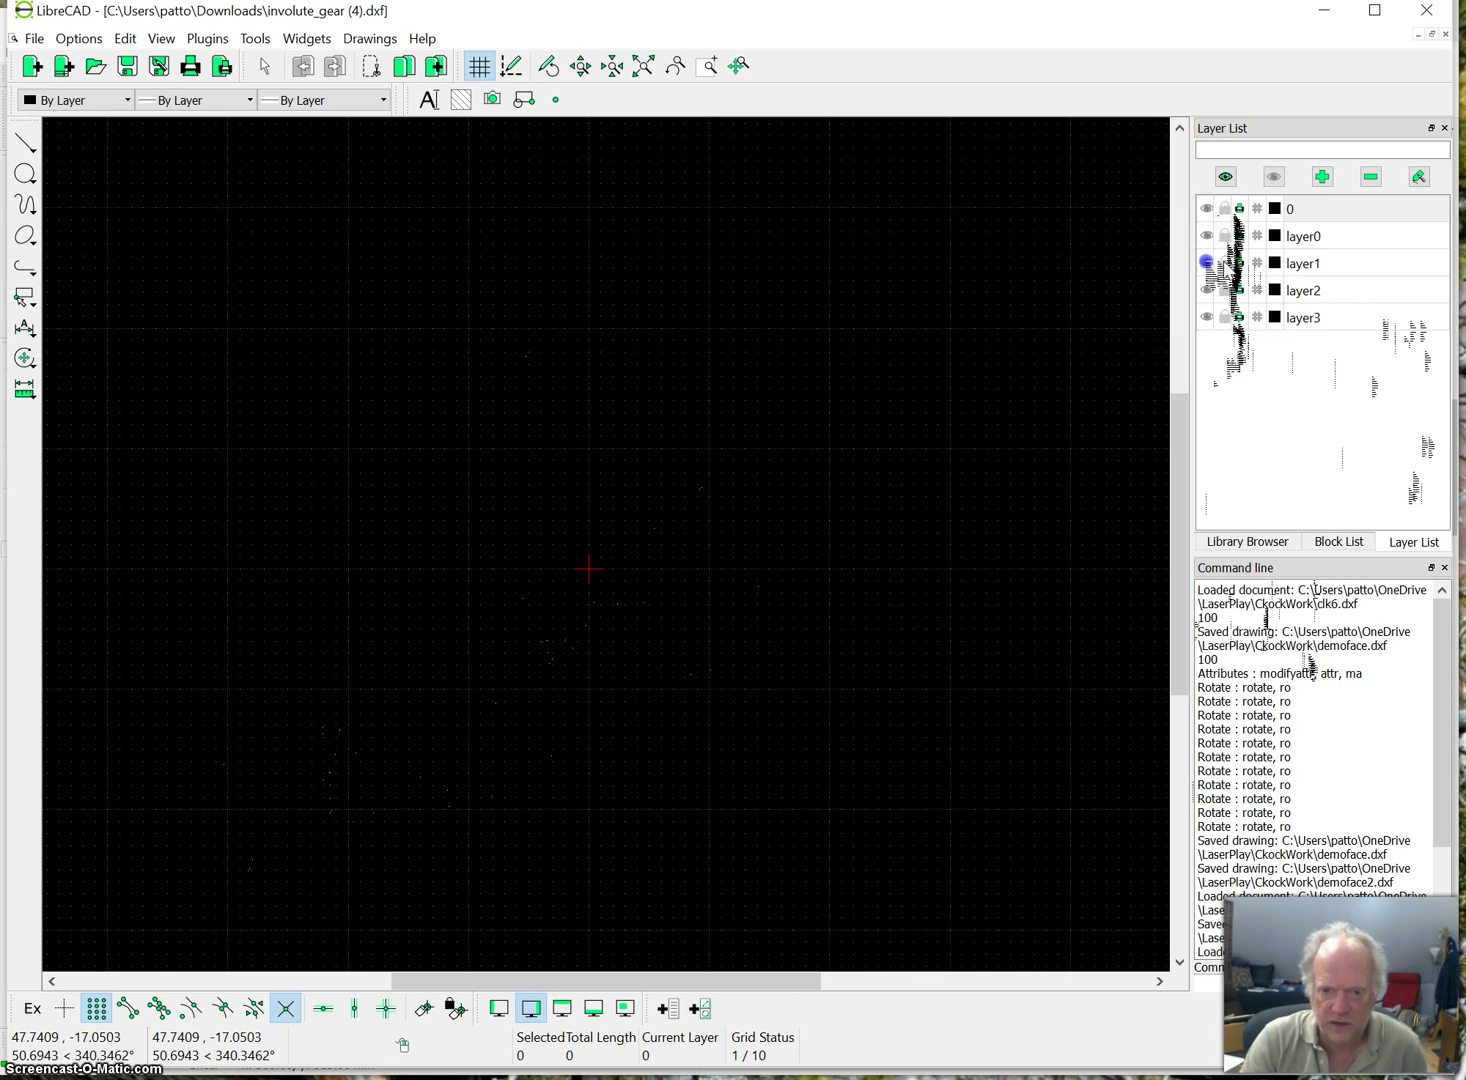
pyautogui.click(1207, 262)
pyautogui.click(1207, 262)
pyautogui.click(1207, 290)
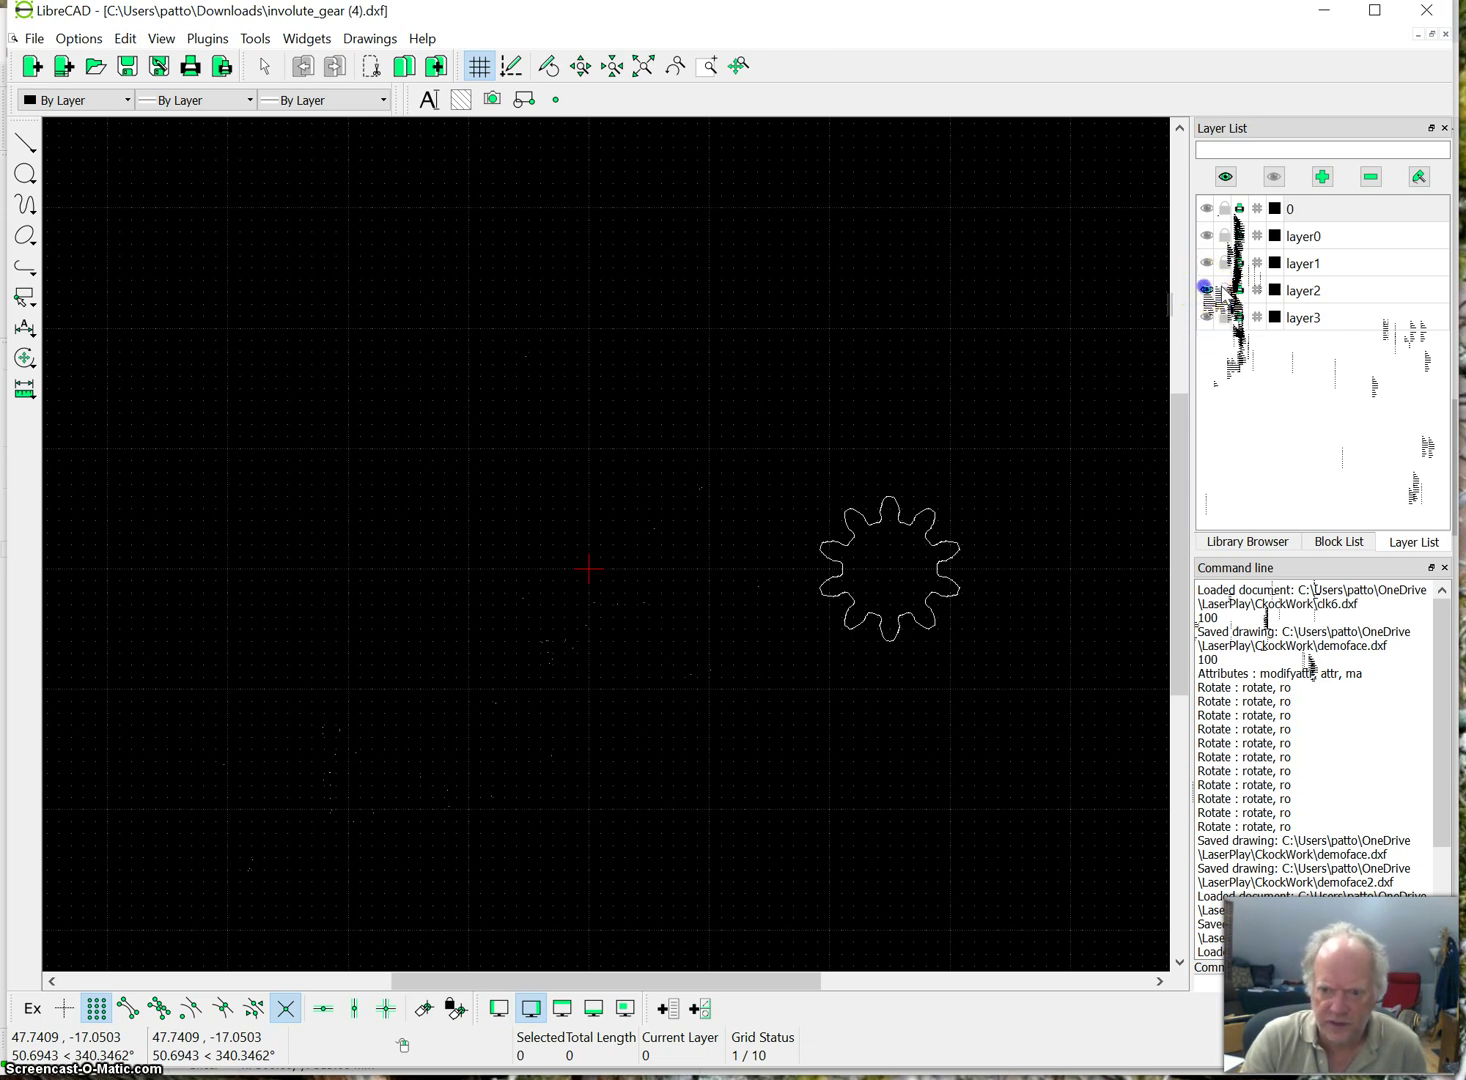
pyautogui.click(1207, 290)
pyautogui.click(1207, 317)
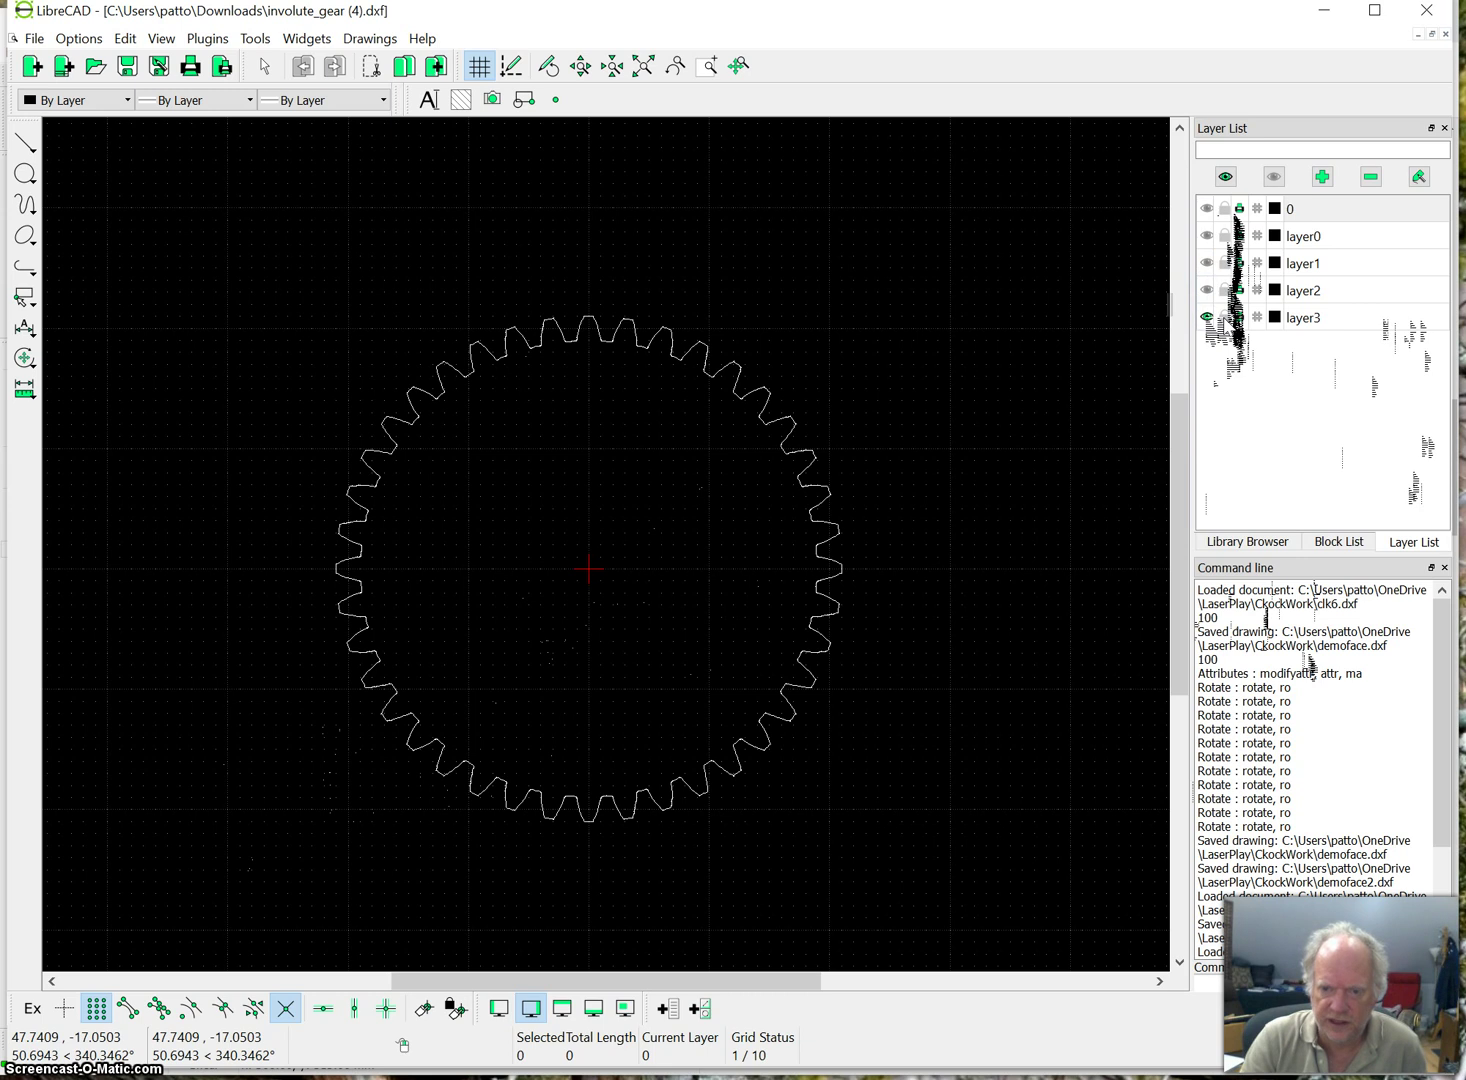
pyautogui.click(1207, 290)
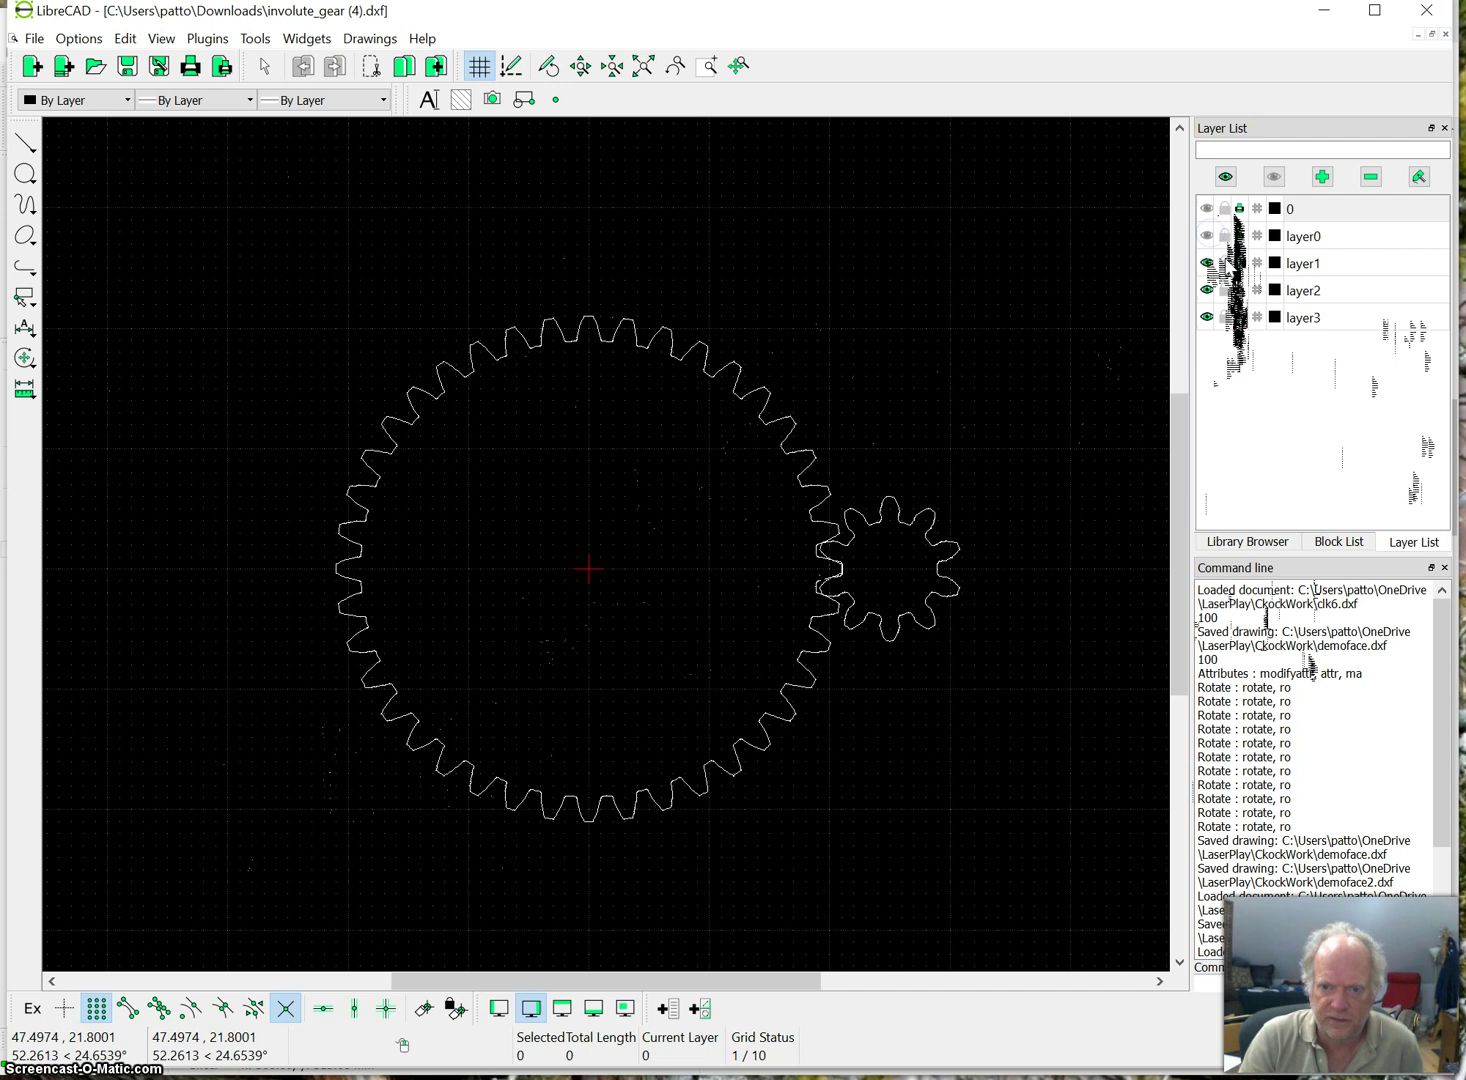
# Delete layer3 together with its large gear outline.
pyautogui.click(1206, 290)
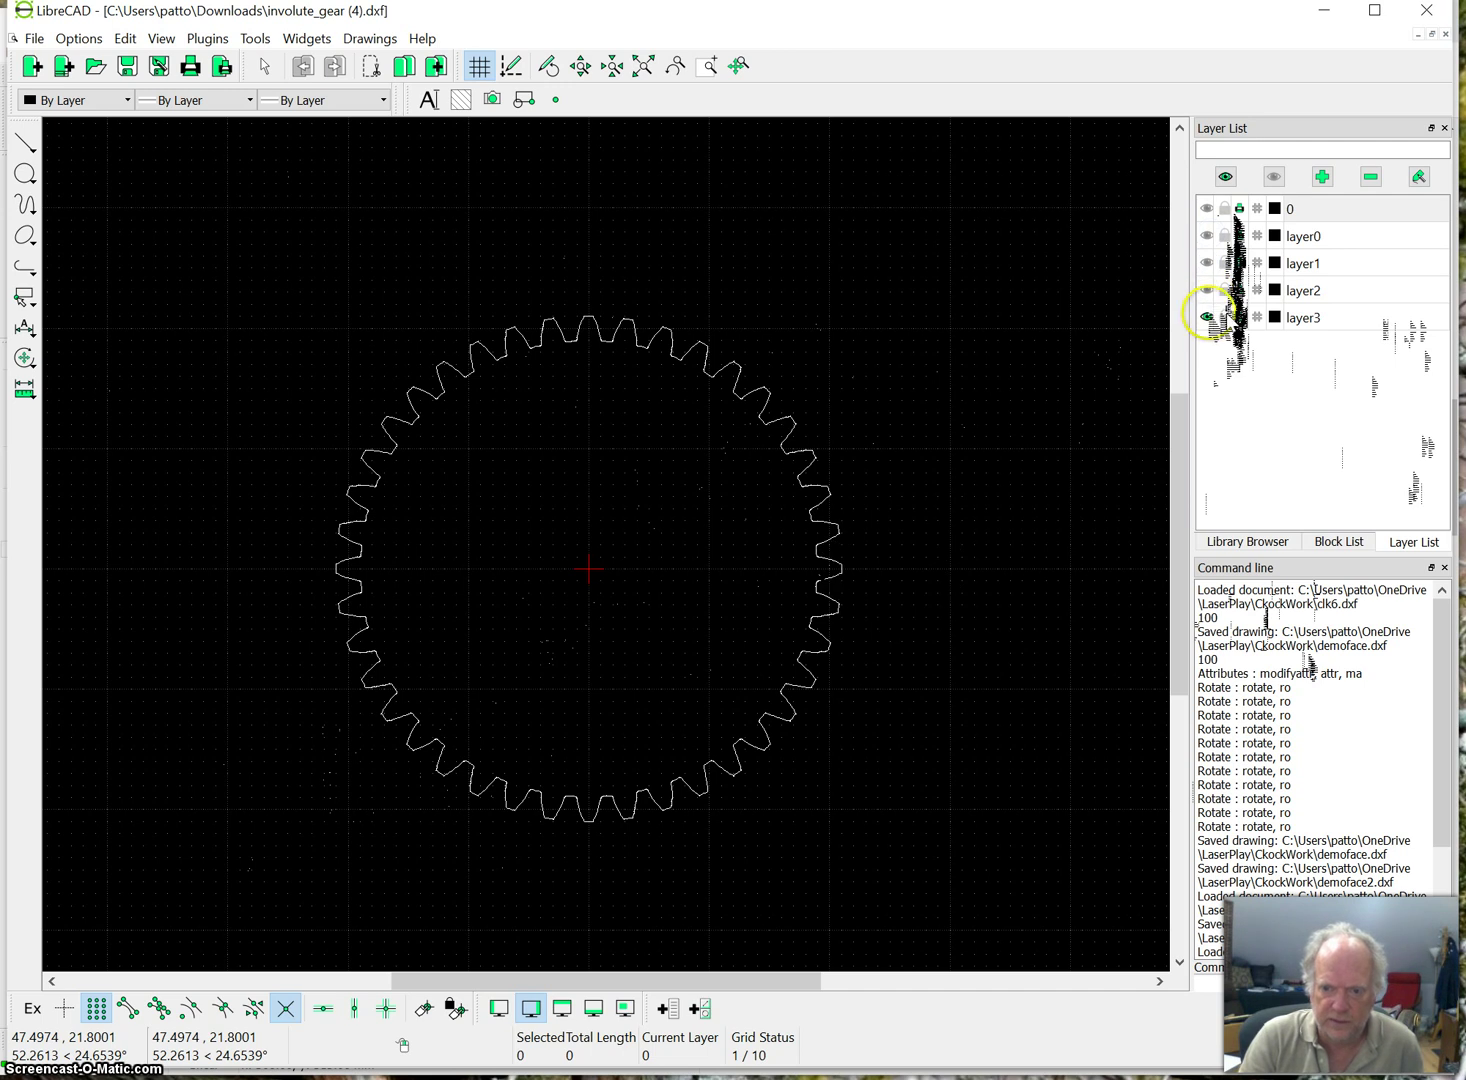
pyautogui.click(1206, 317)
pyautogui.click(1206, 317)
pyautogui.click(1206, 317)
pyautogui.click(1382, 320)
pyautogui.click(1370, 177)
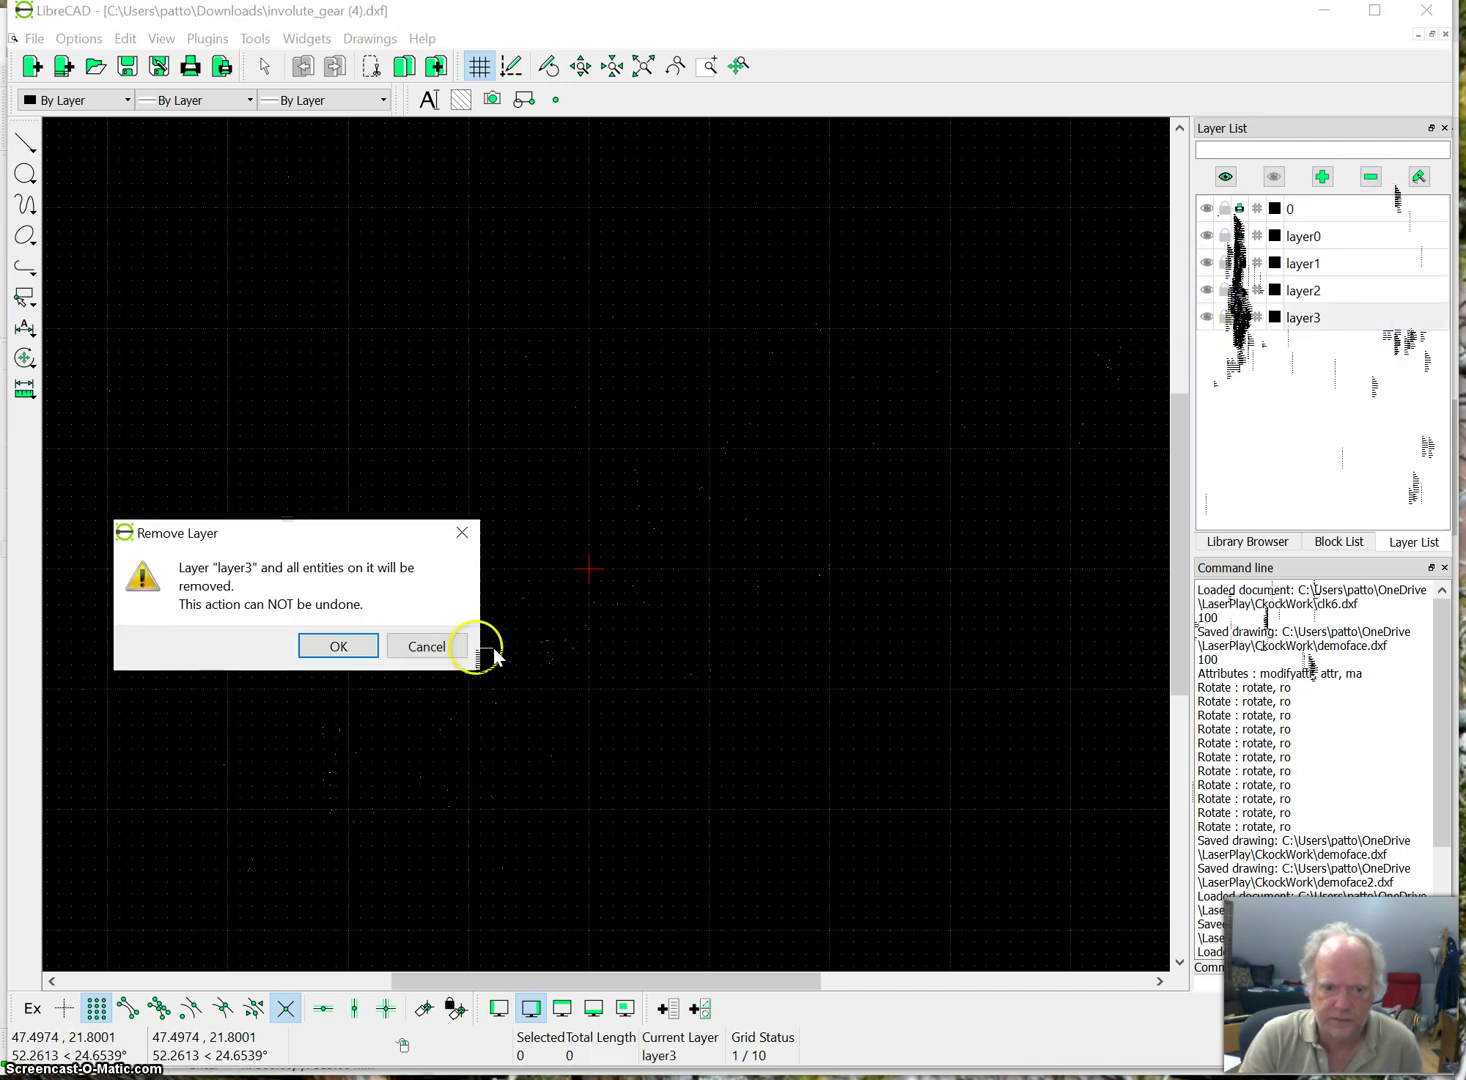
pyautogui.click(350, 646)
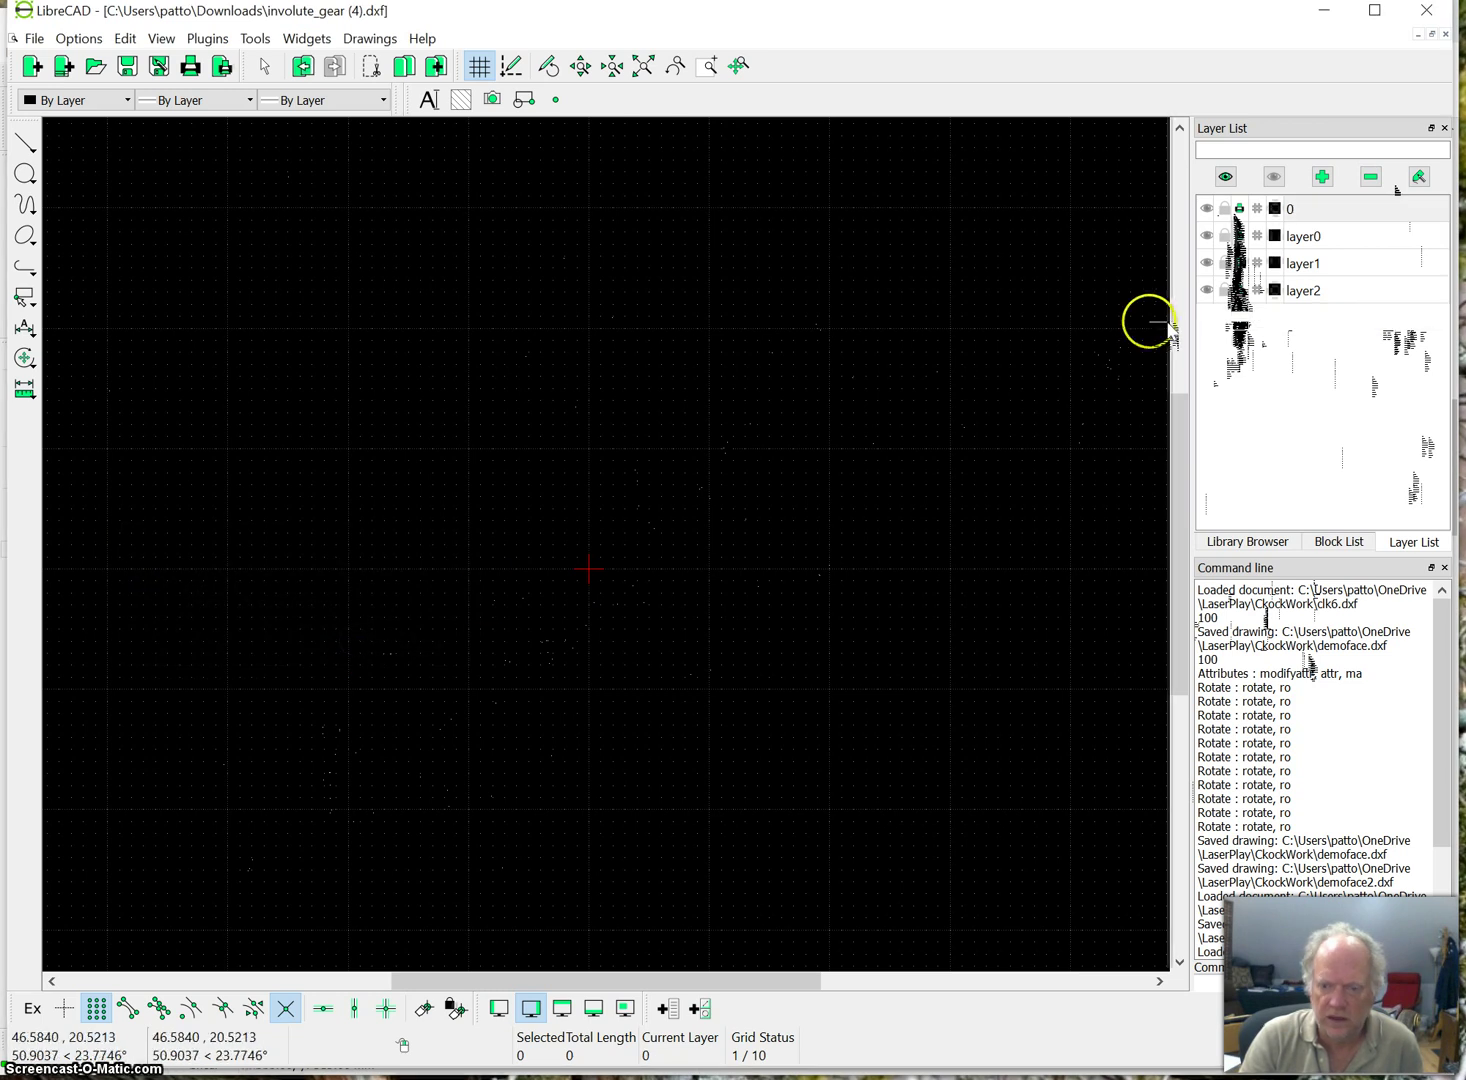
# Dismiss the layer 0 removal warning, delete layer2, and show layer0 with the pinion.
pyautogui.click(1207, 290)
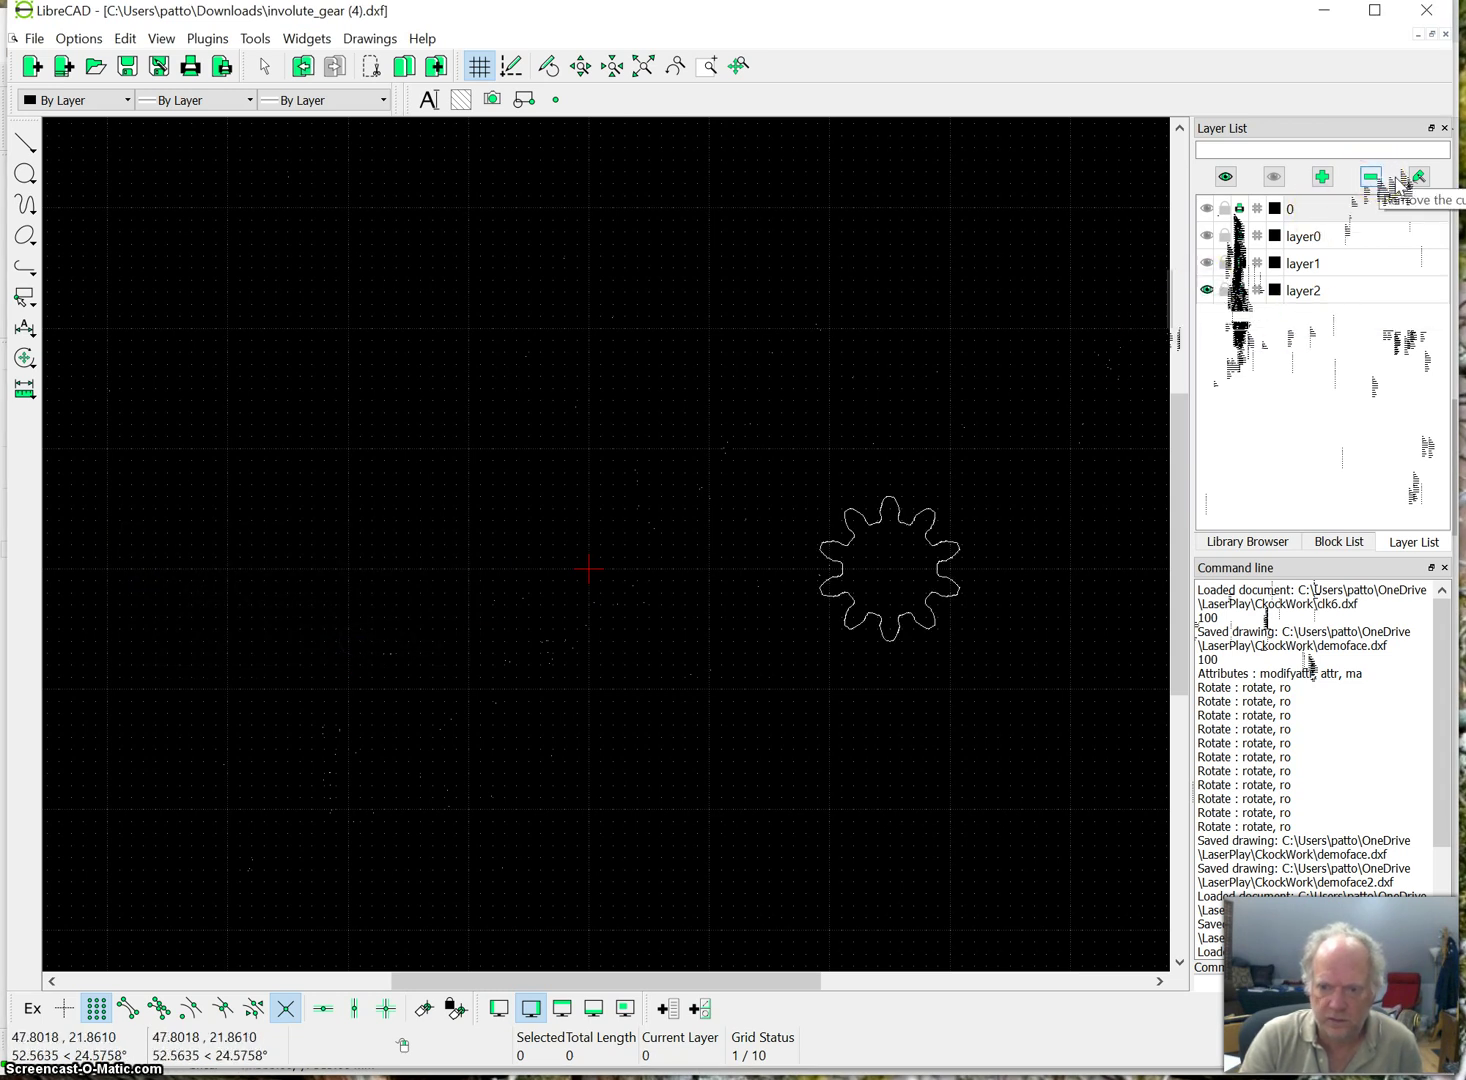
pyautogui.click(1380, 178)
pyautogui.click(810, 568)
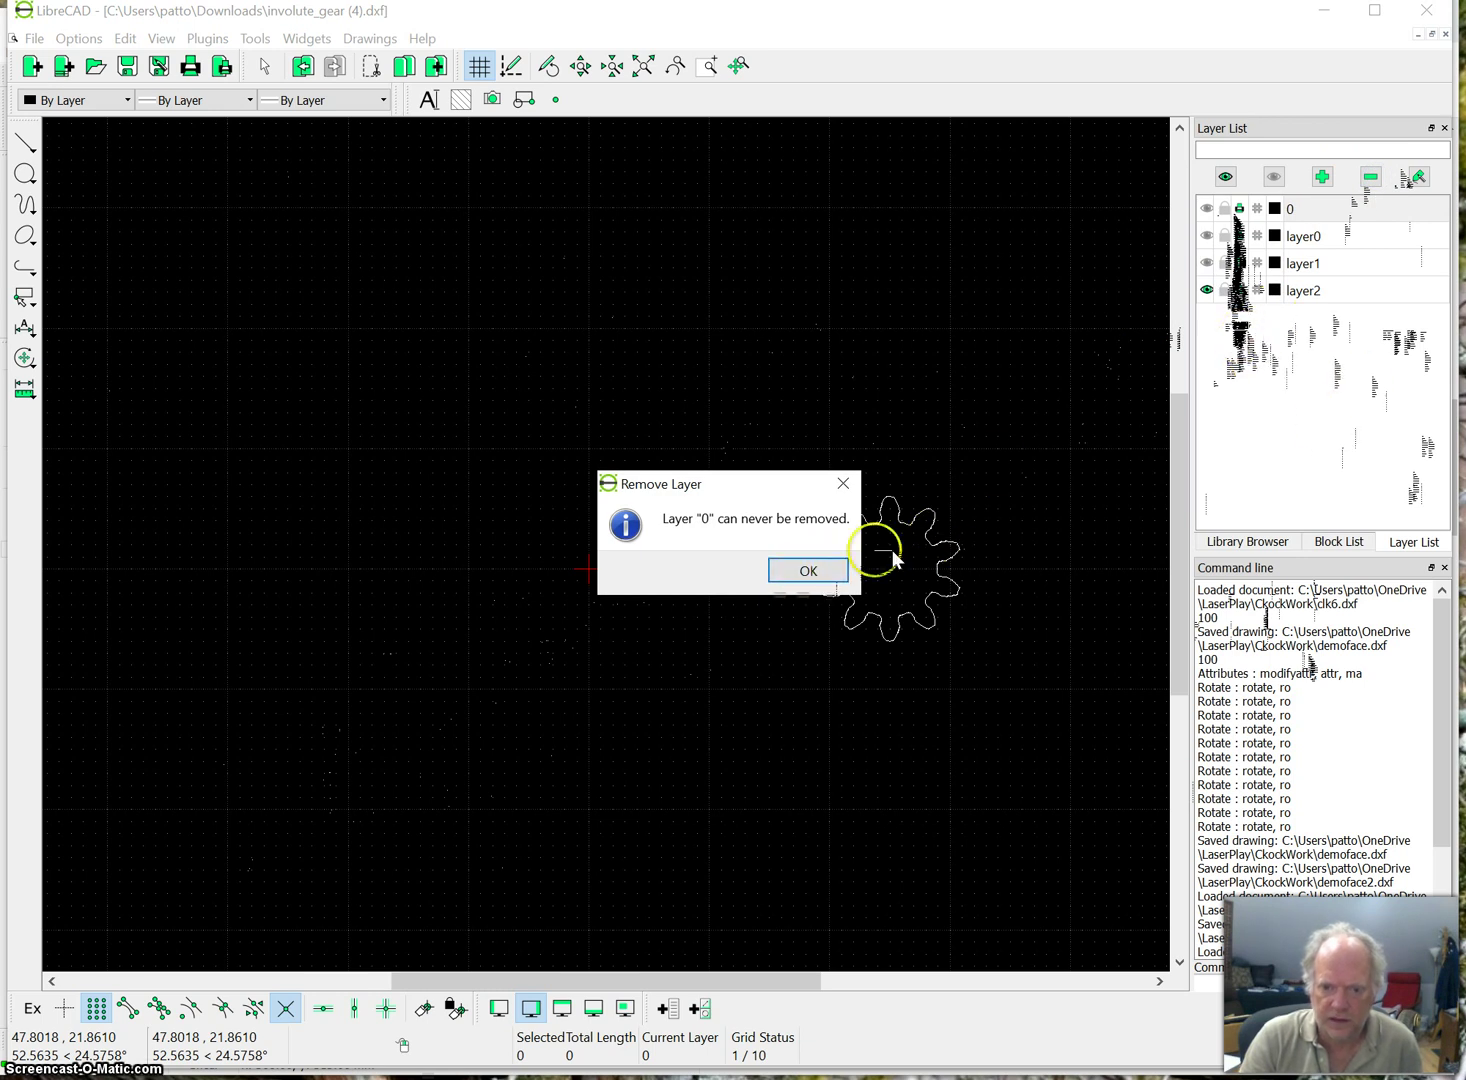
pyautogui.click(812, 578)
pyautogui.click(1346, 294)
pyautogui.click(1370, 177)
pyautogui.click(338, 650)
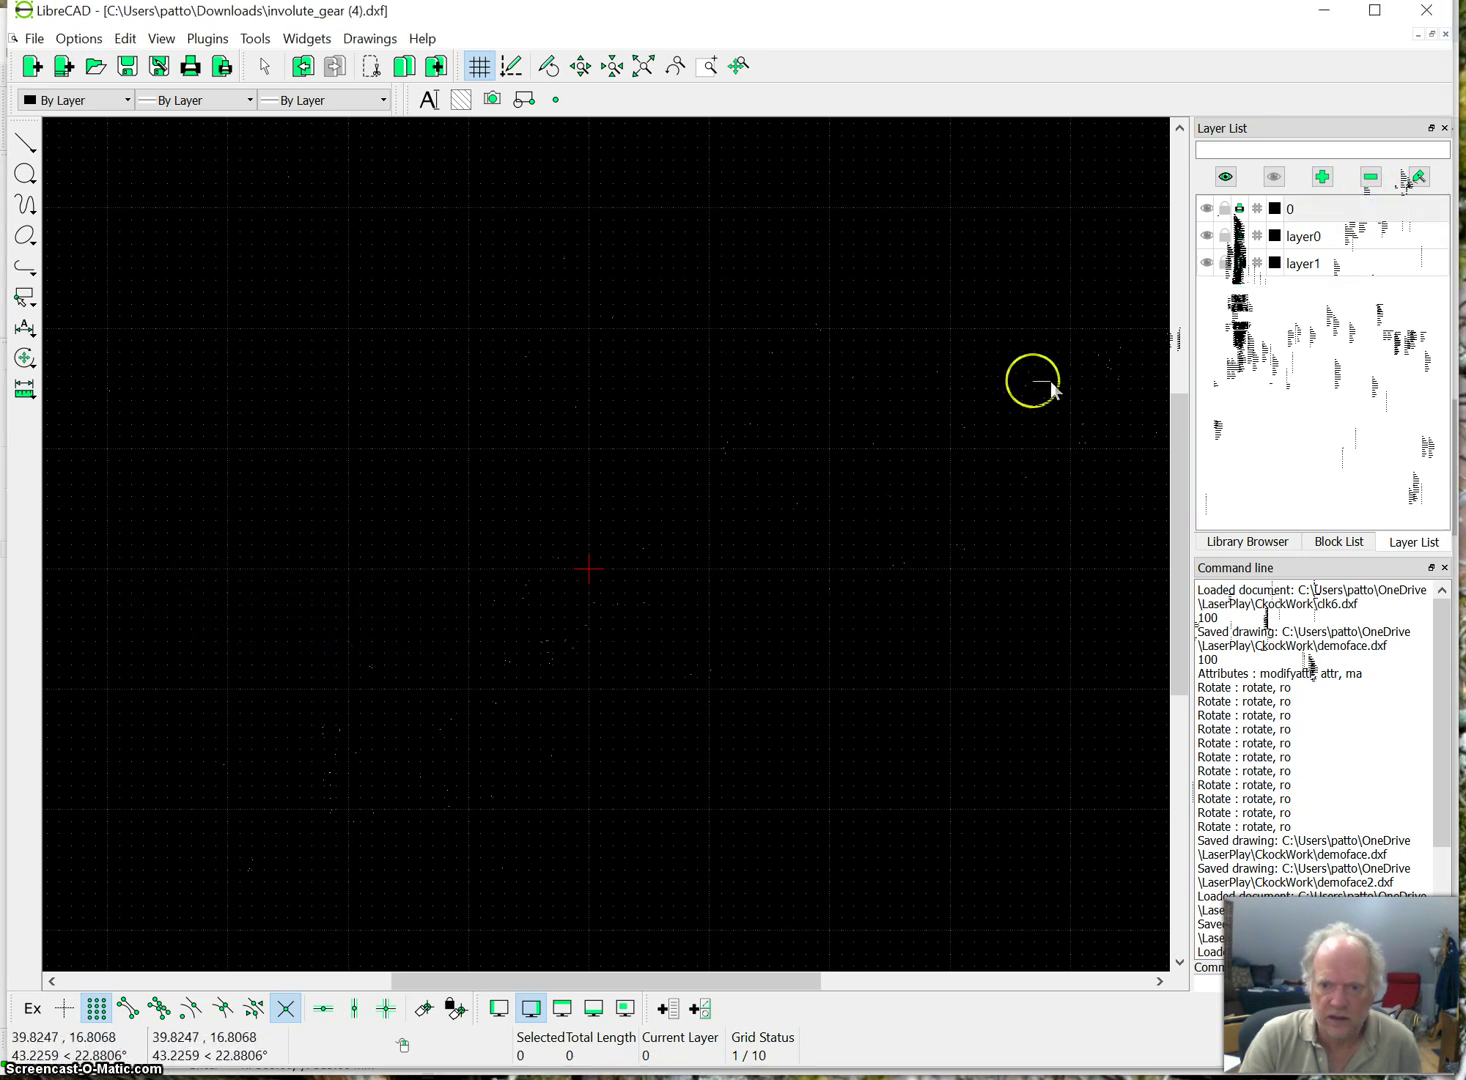
pyautogui.click(1209, 208)
pyautogui.click(1206, 232)
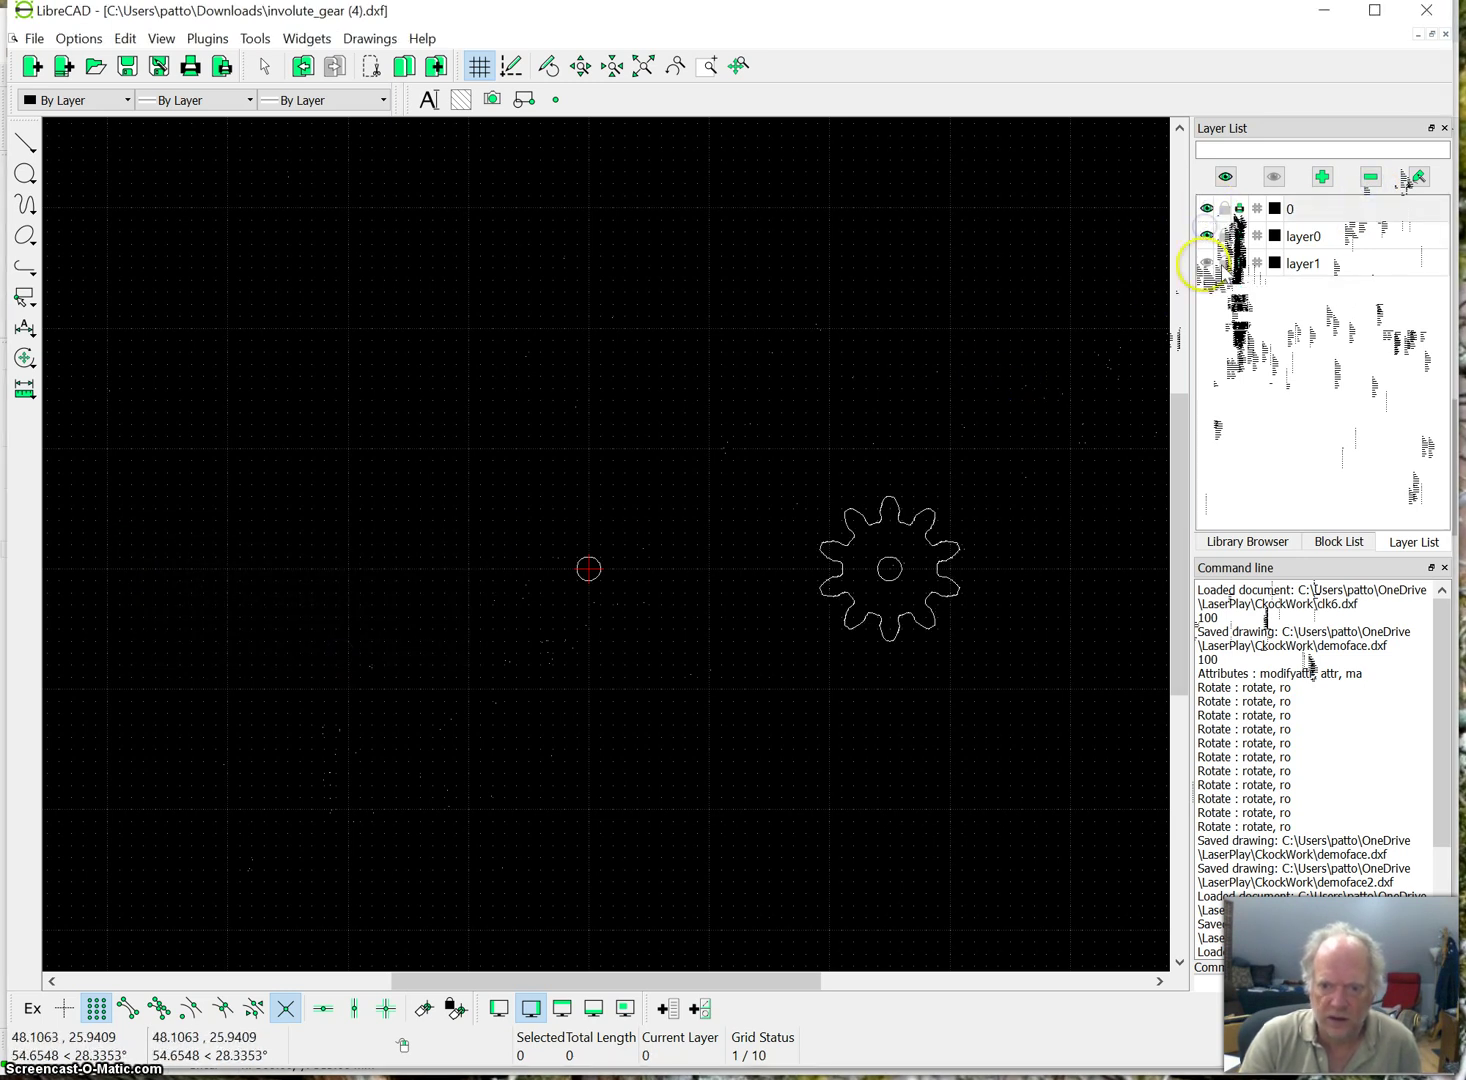
# Show layer1 and draw two centre circles on the gear: one just inside the teeth, one radius 5.
pyautogui.click(1206, 263)
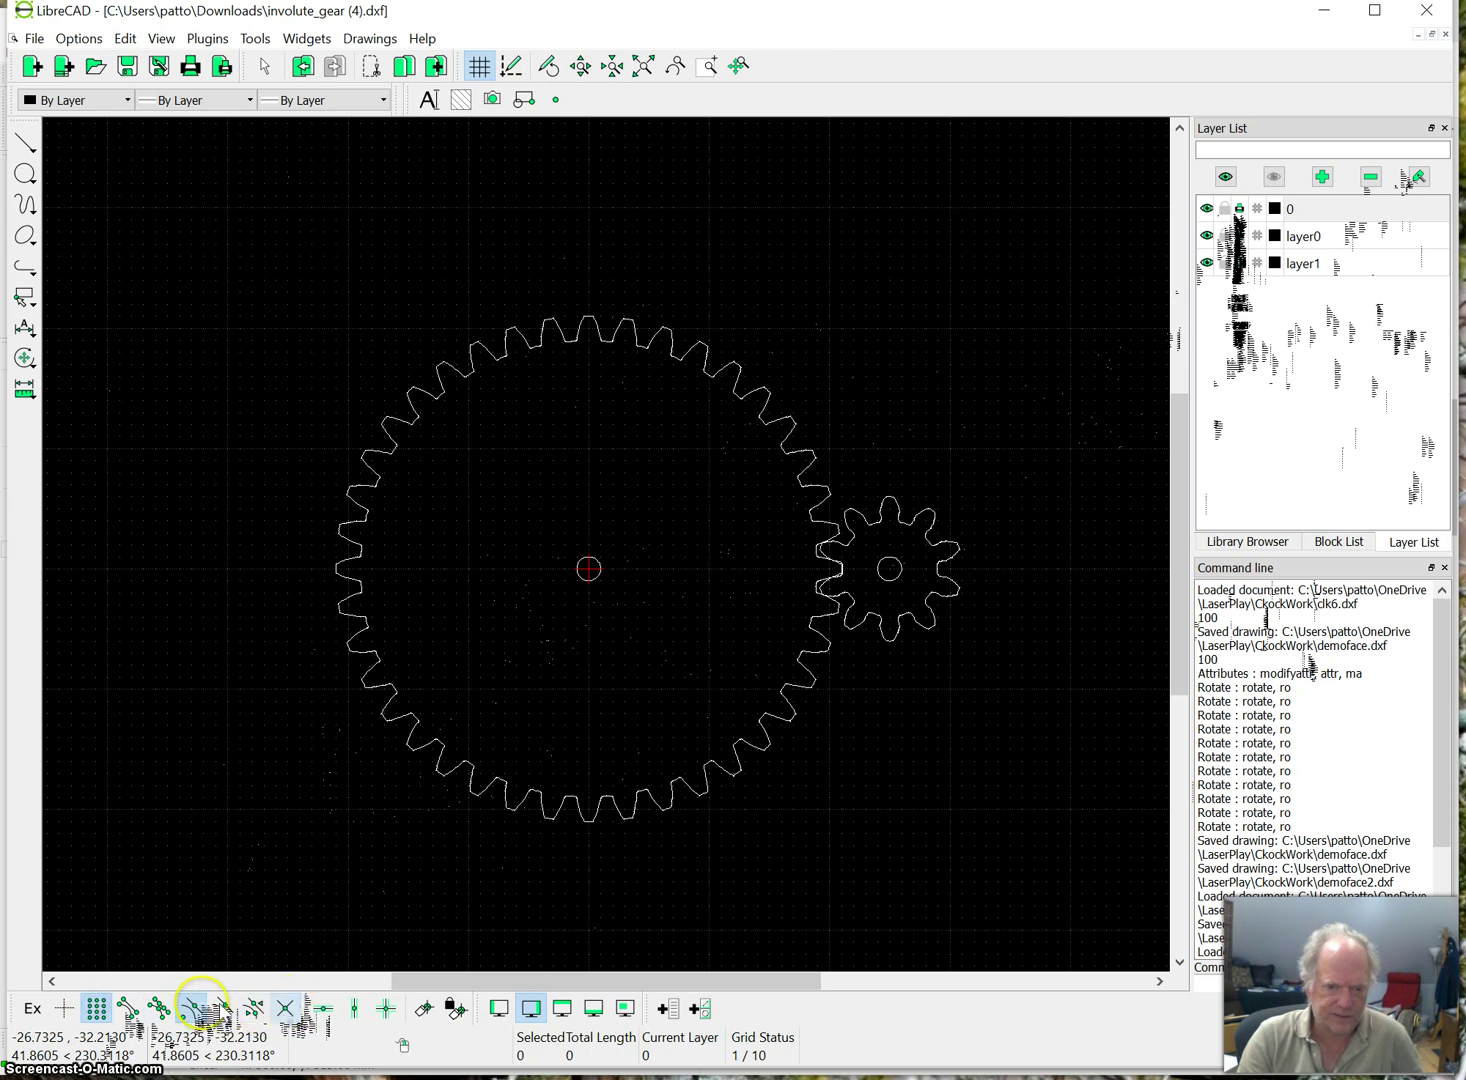
pyautogui.click(26, 174)
pyautogui.click(90, 172)
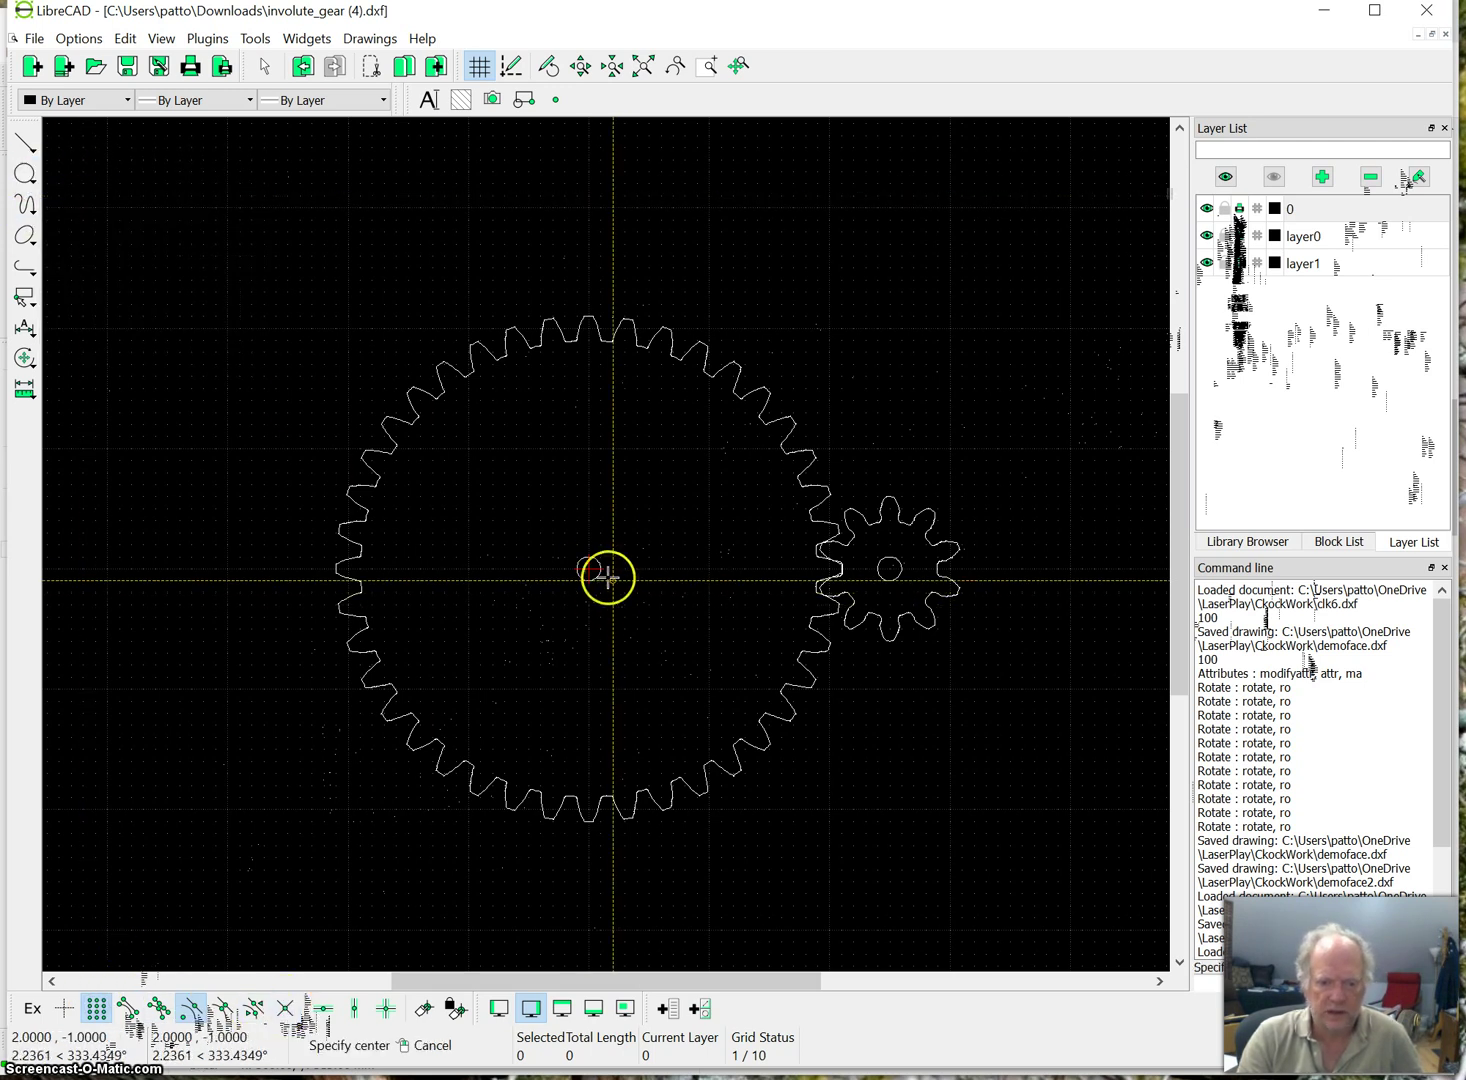
pyautogui.scroll(4, 607, 577)
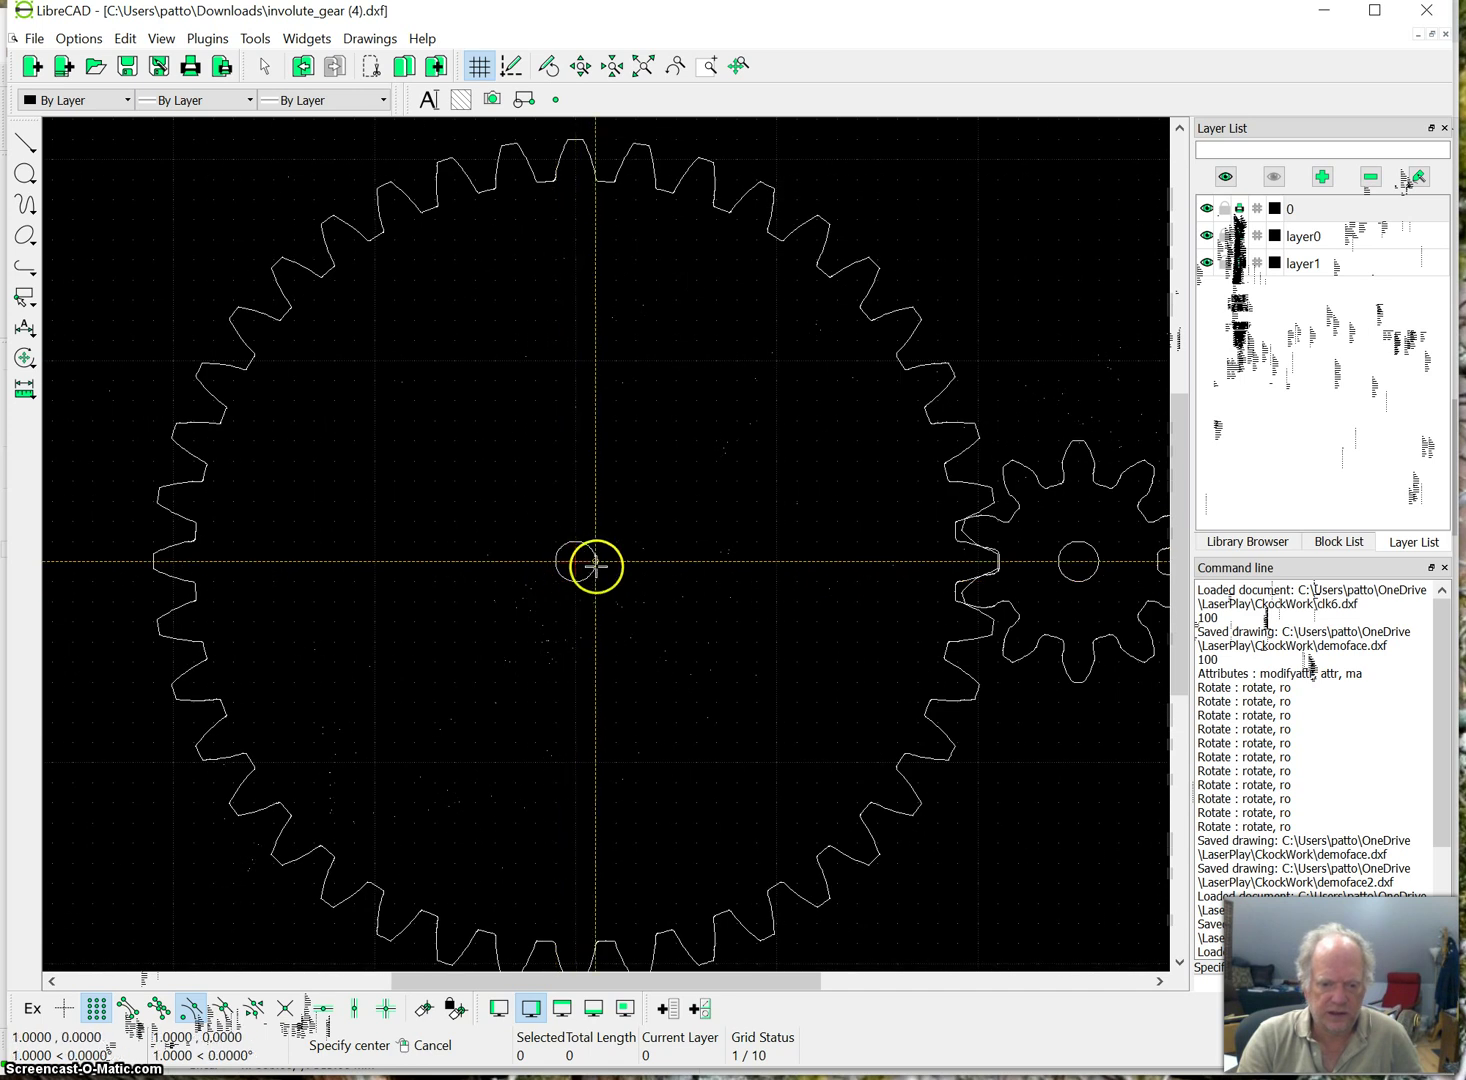
pyautogui.click(577, 562)
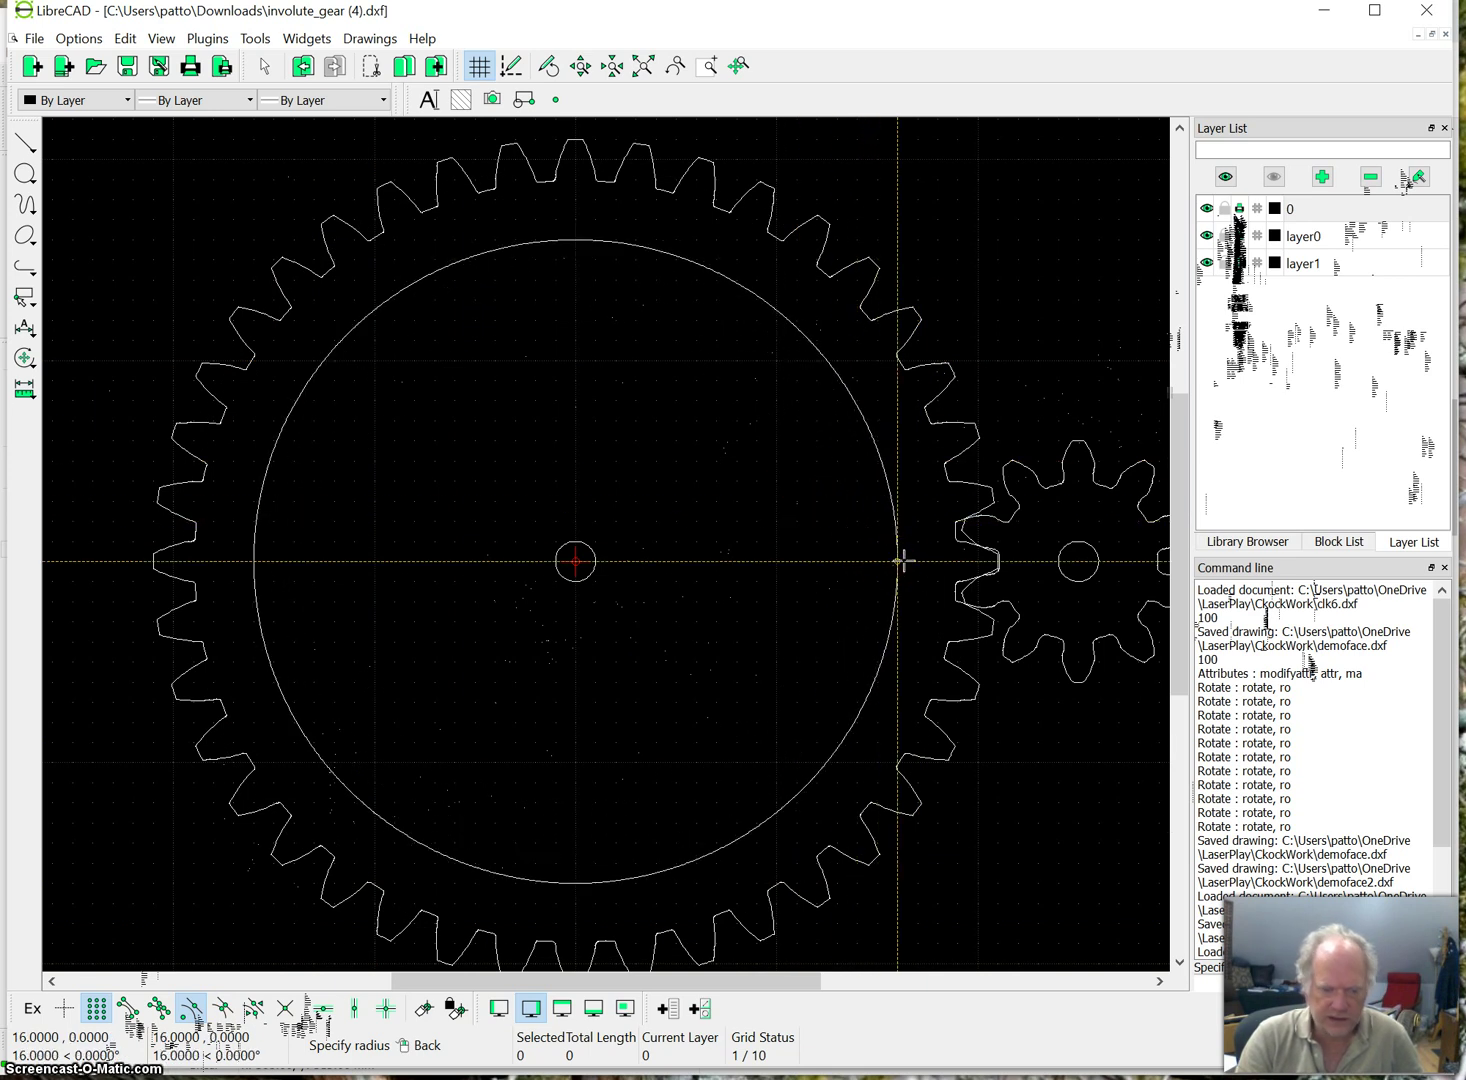
pyautogui.click(916, 561)
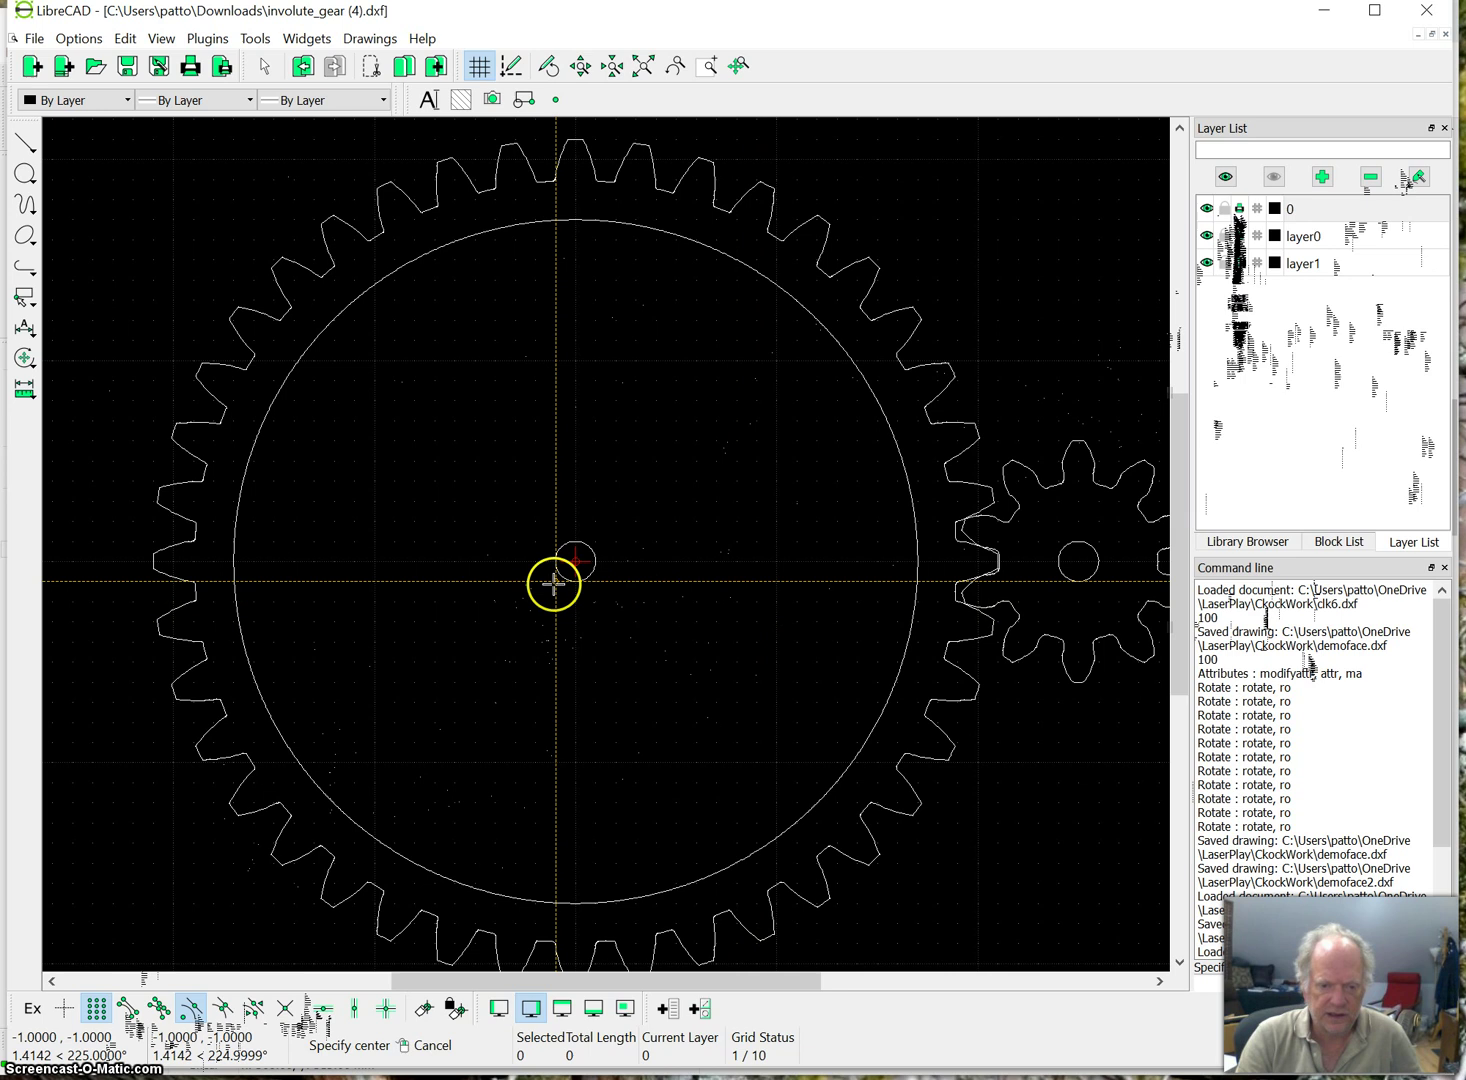
pyautogui.click(577, 562)
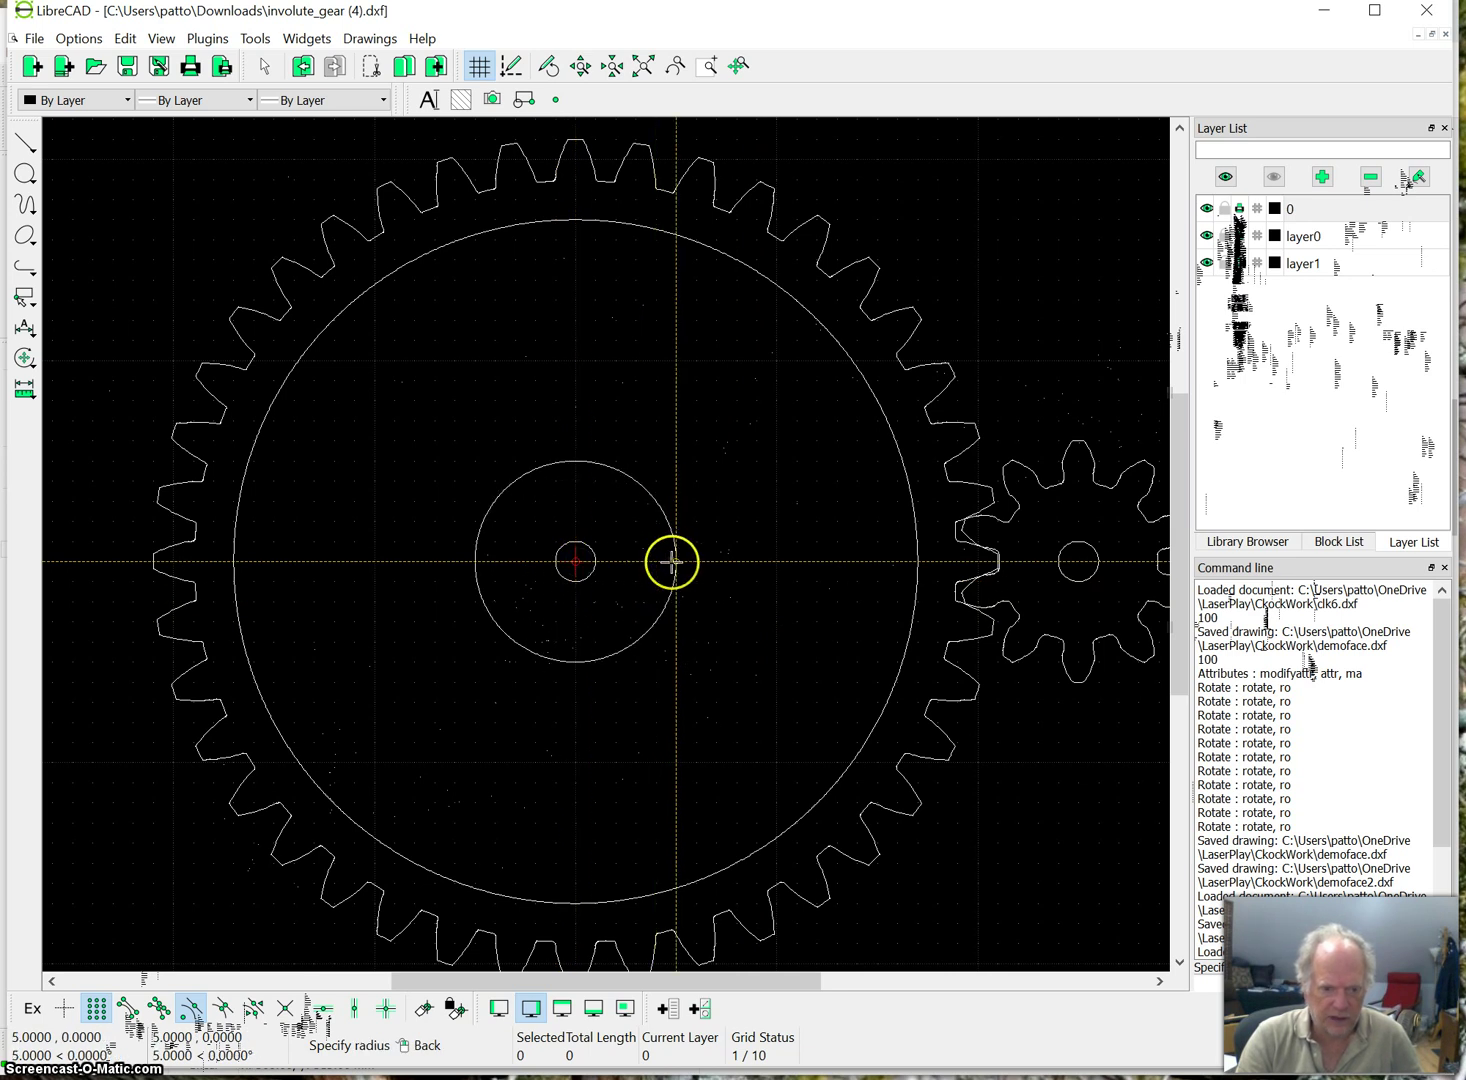
pyautogui.click(672, 562)
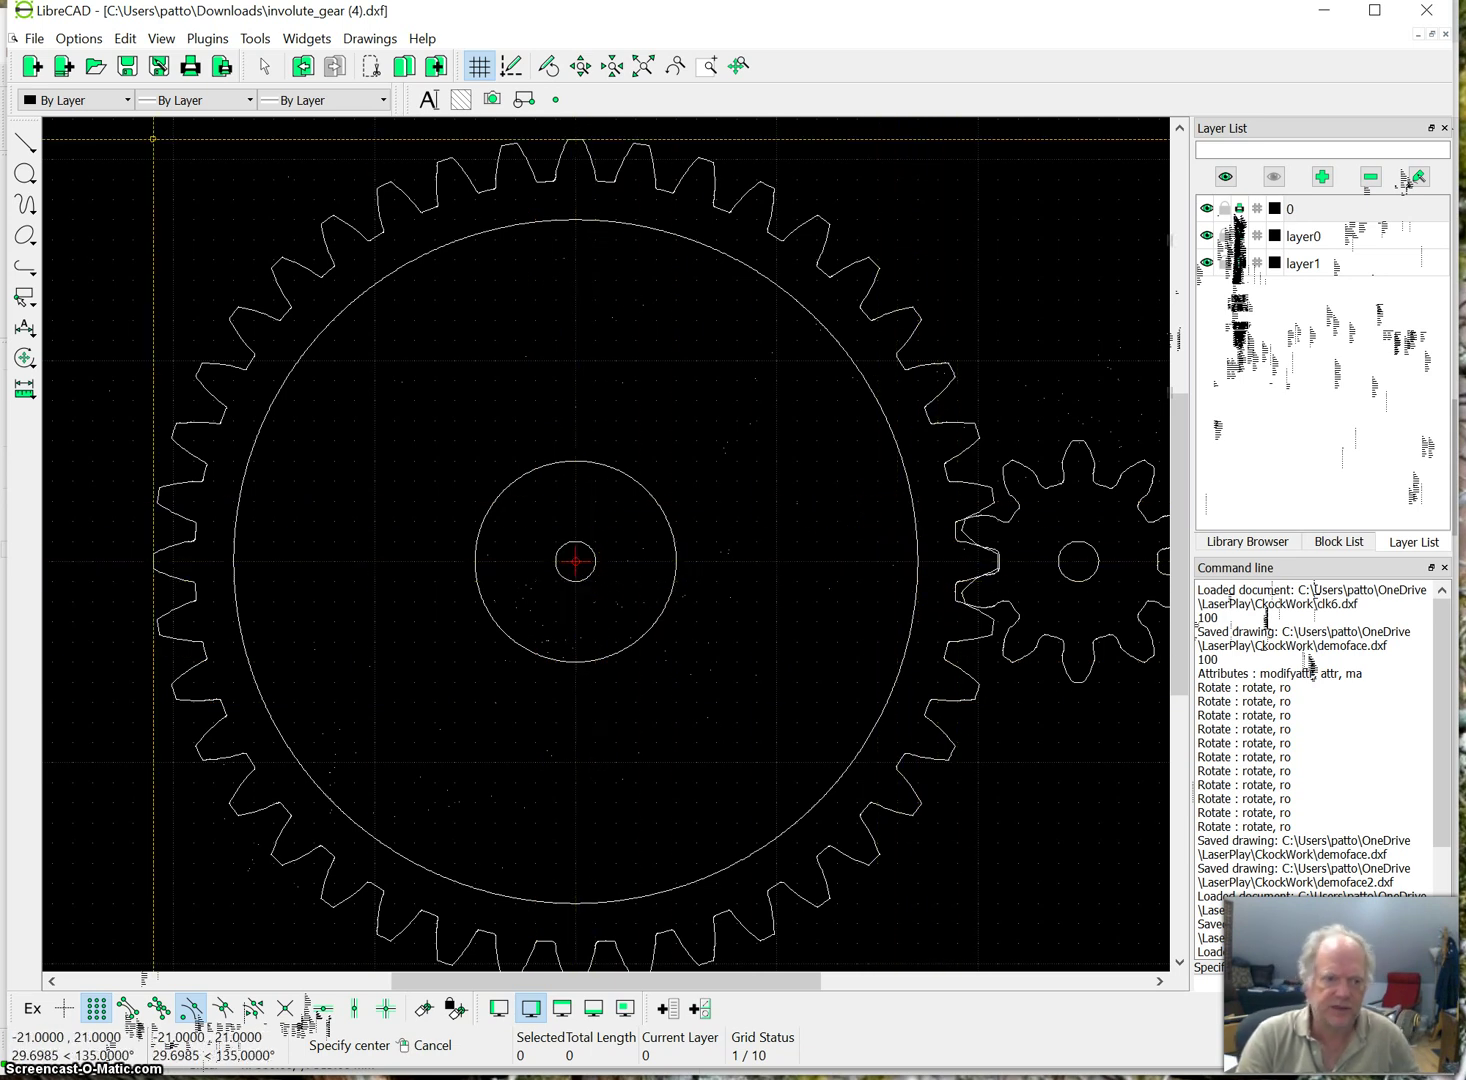
# Draw a 17-unit line at angle 0 starting from the large gear's centre.
pyautogui.click(25, 142)
pyautogui.click(76, 165)
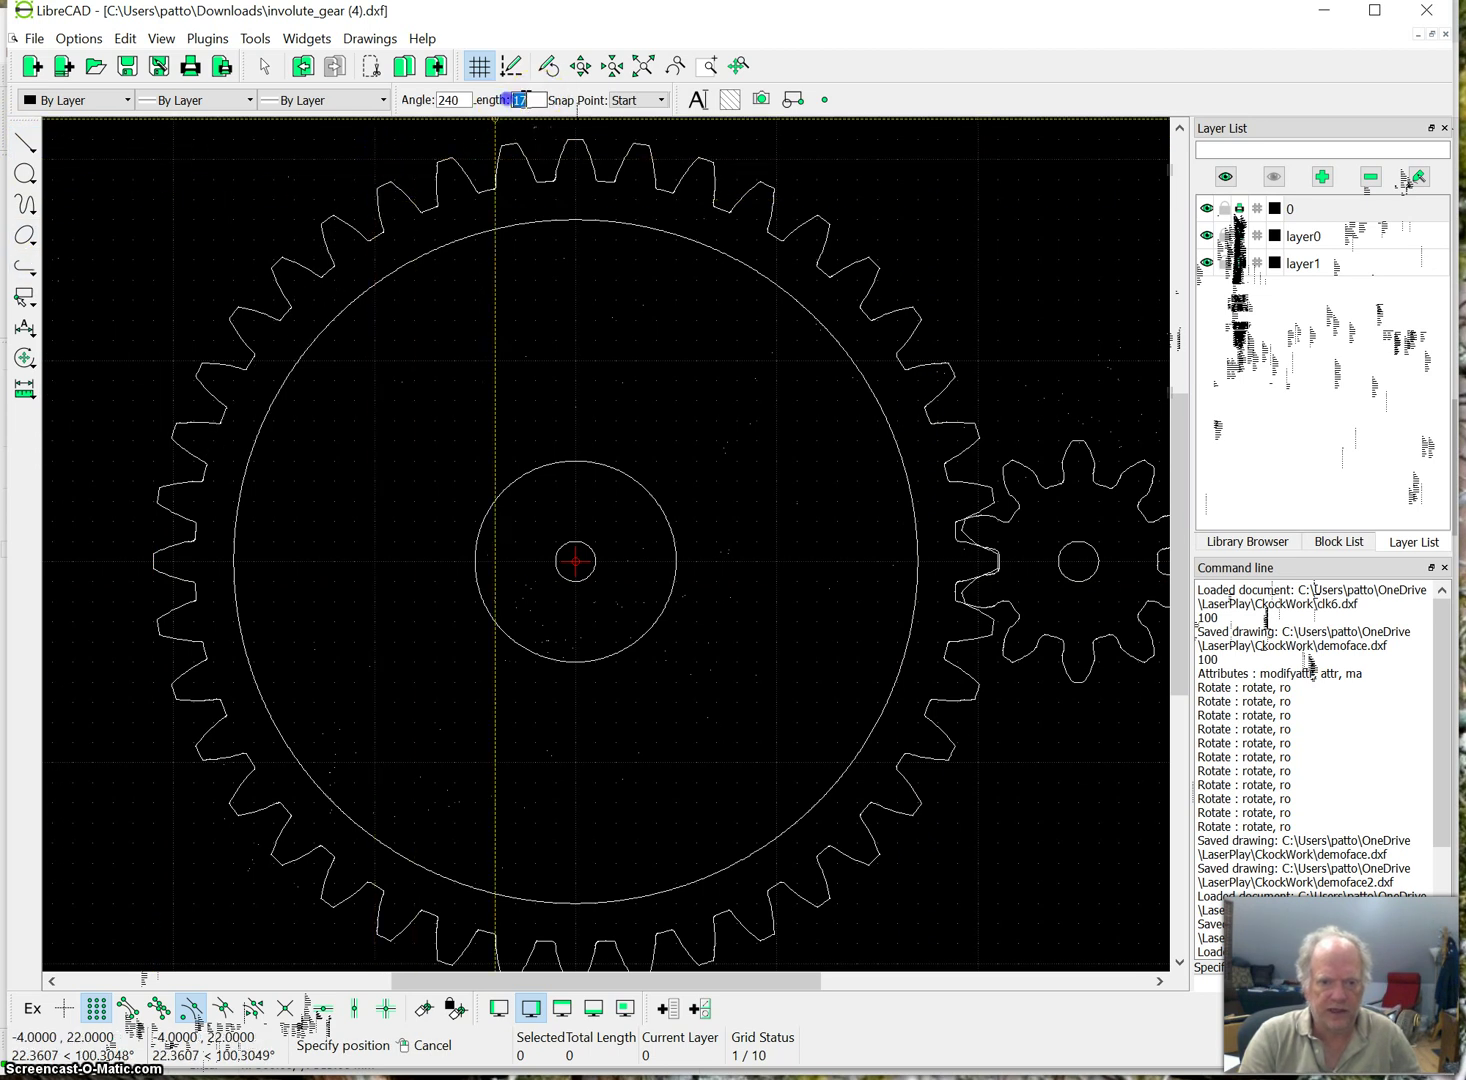
pyautogui.click(496, 120)
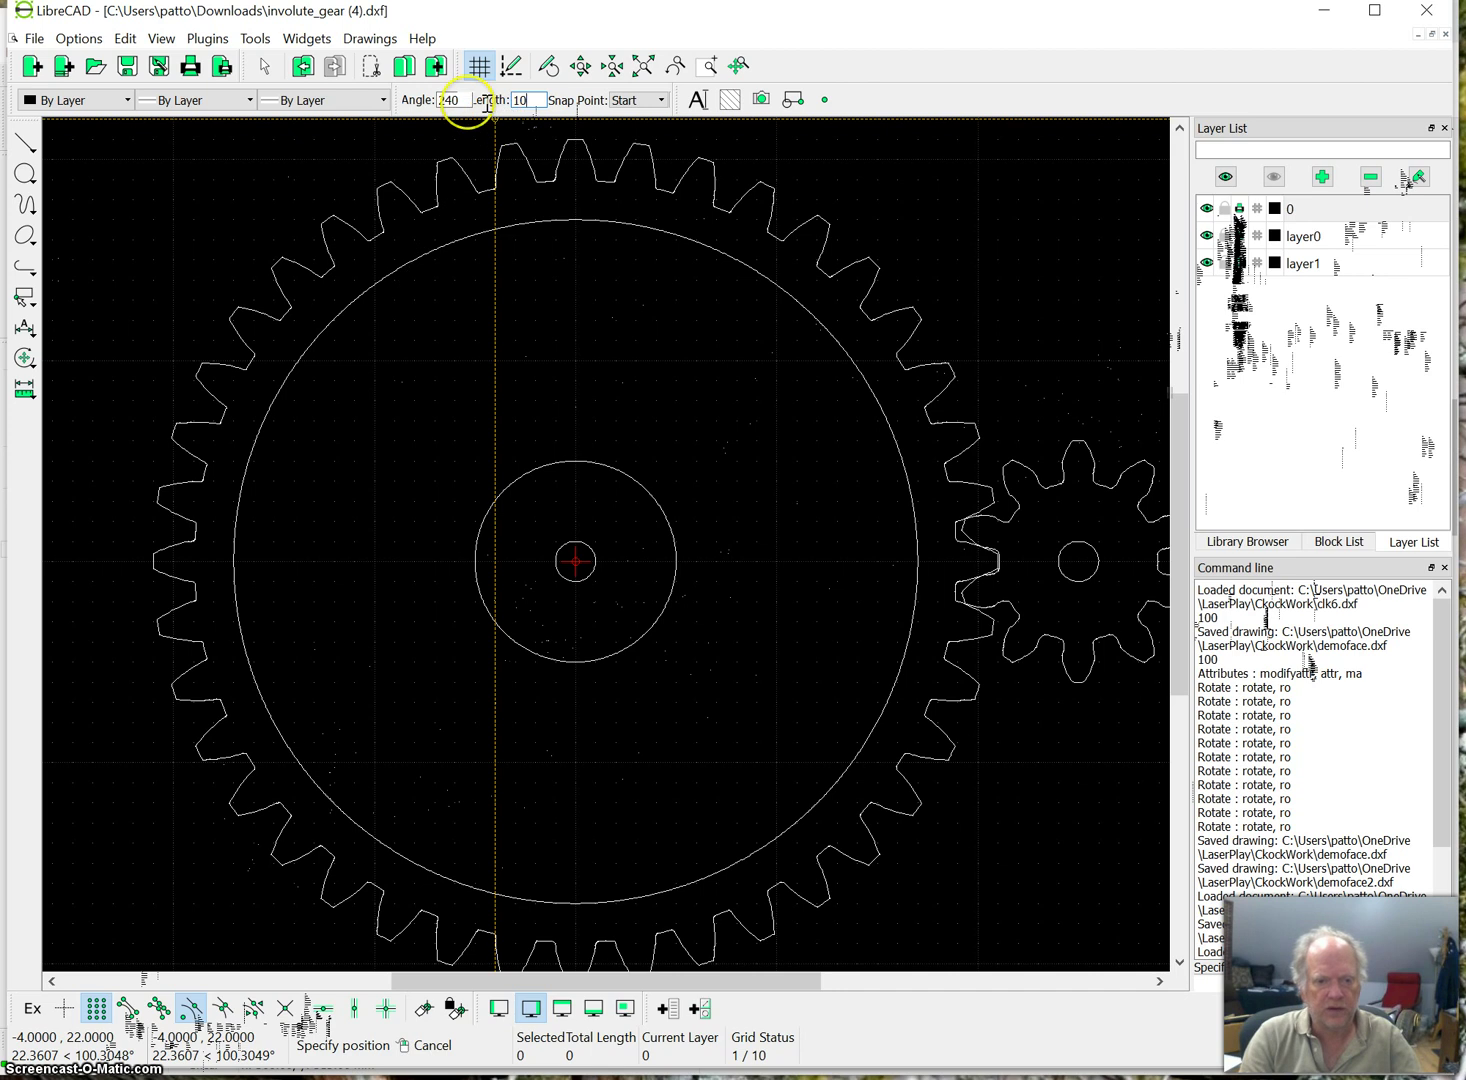
pyautogui.write('0')
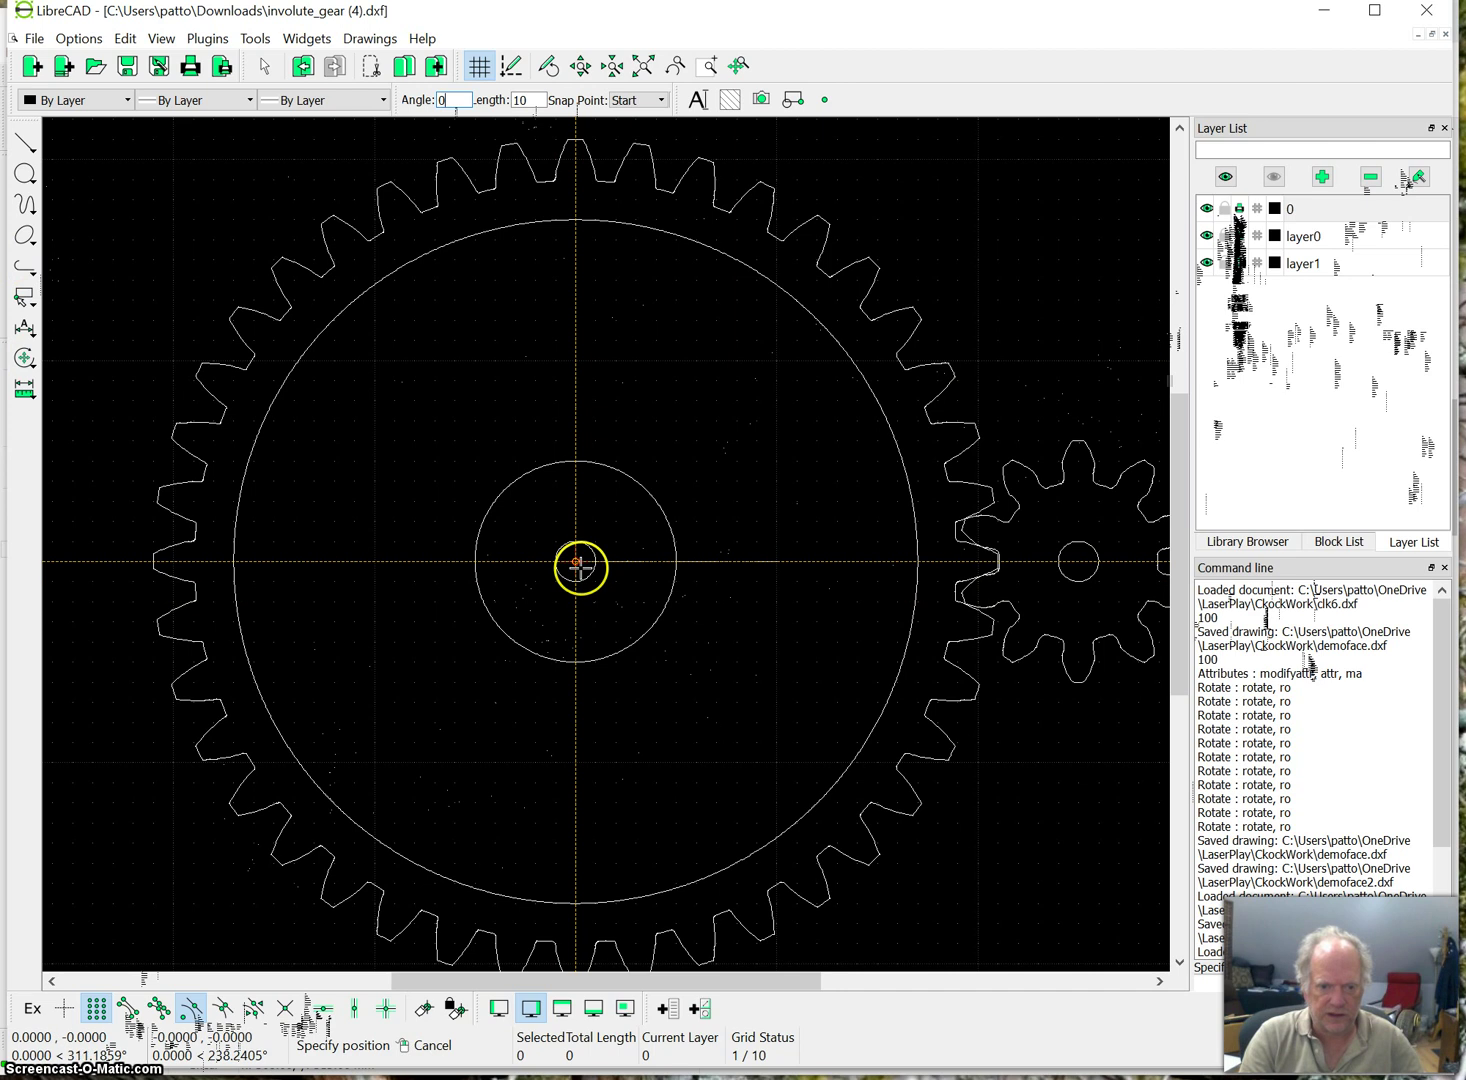
pyautogui.doubleClick(528, 100)
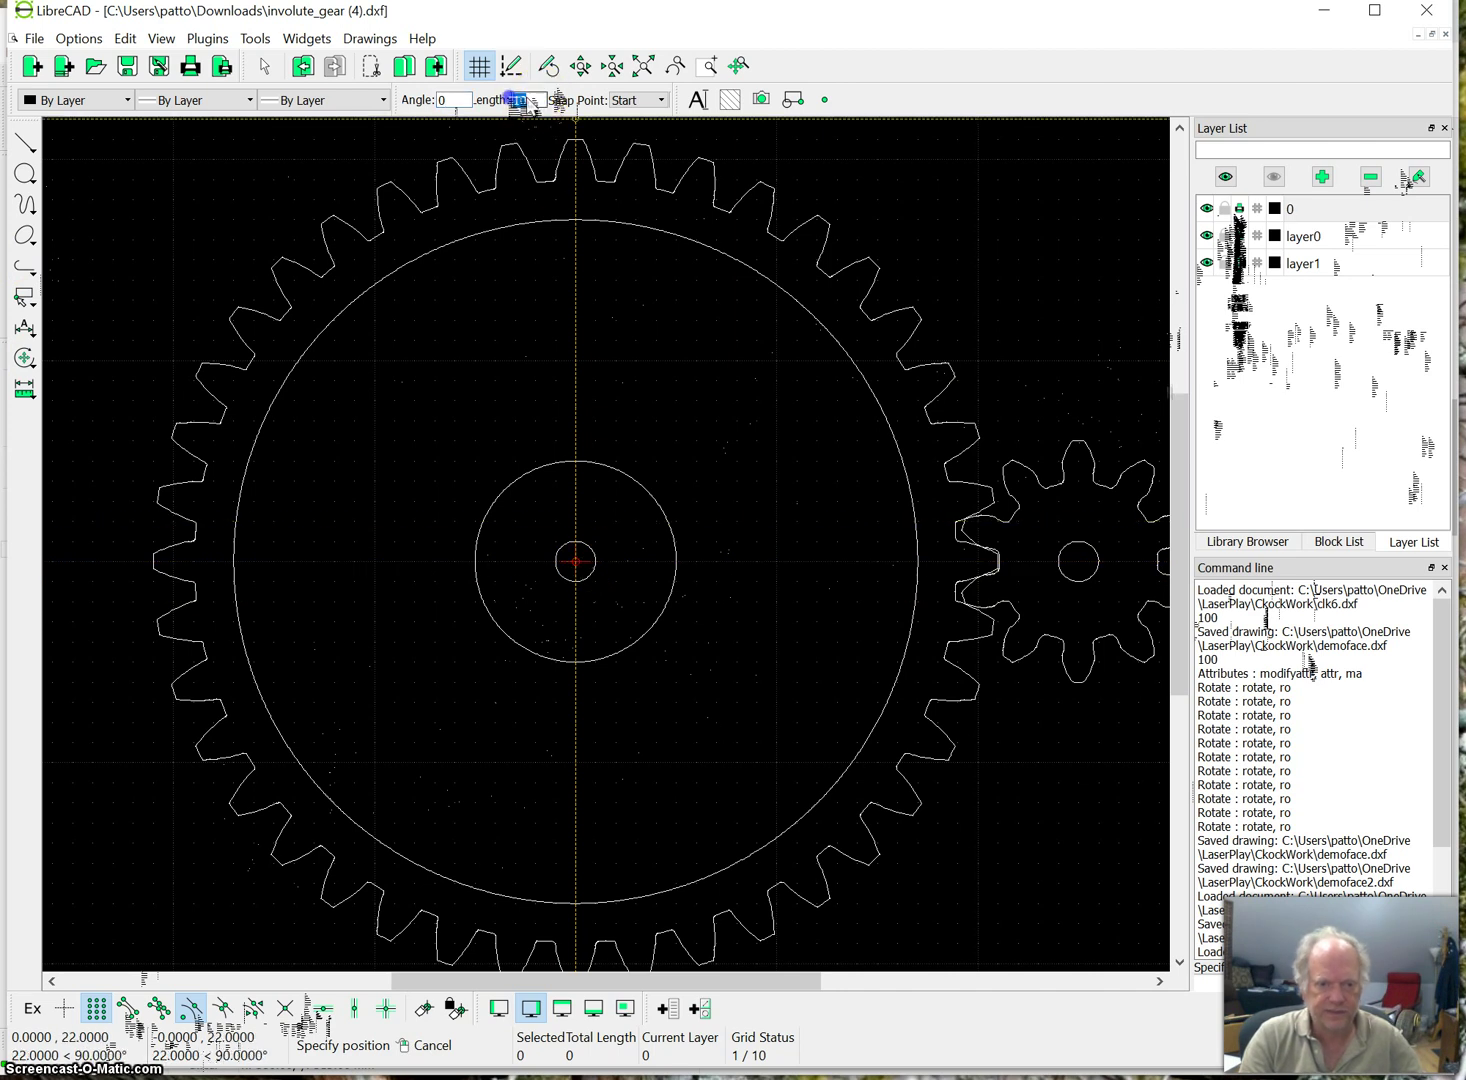
pyautogui.write('17')
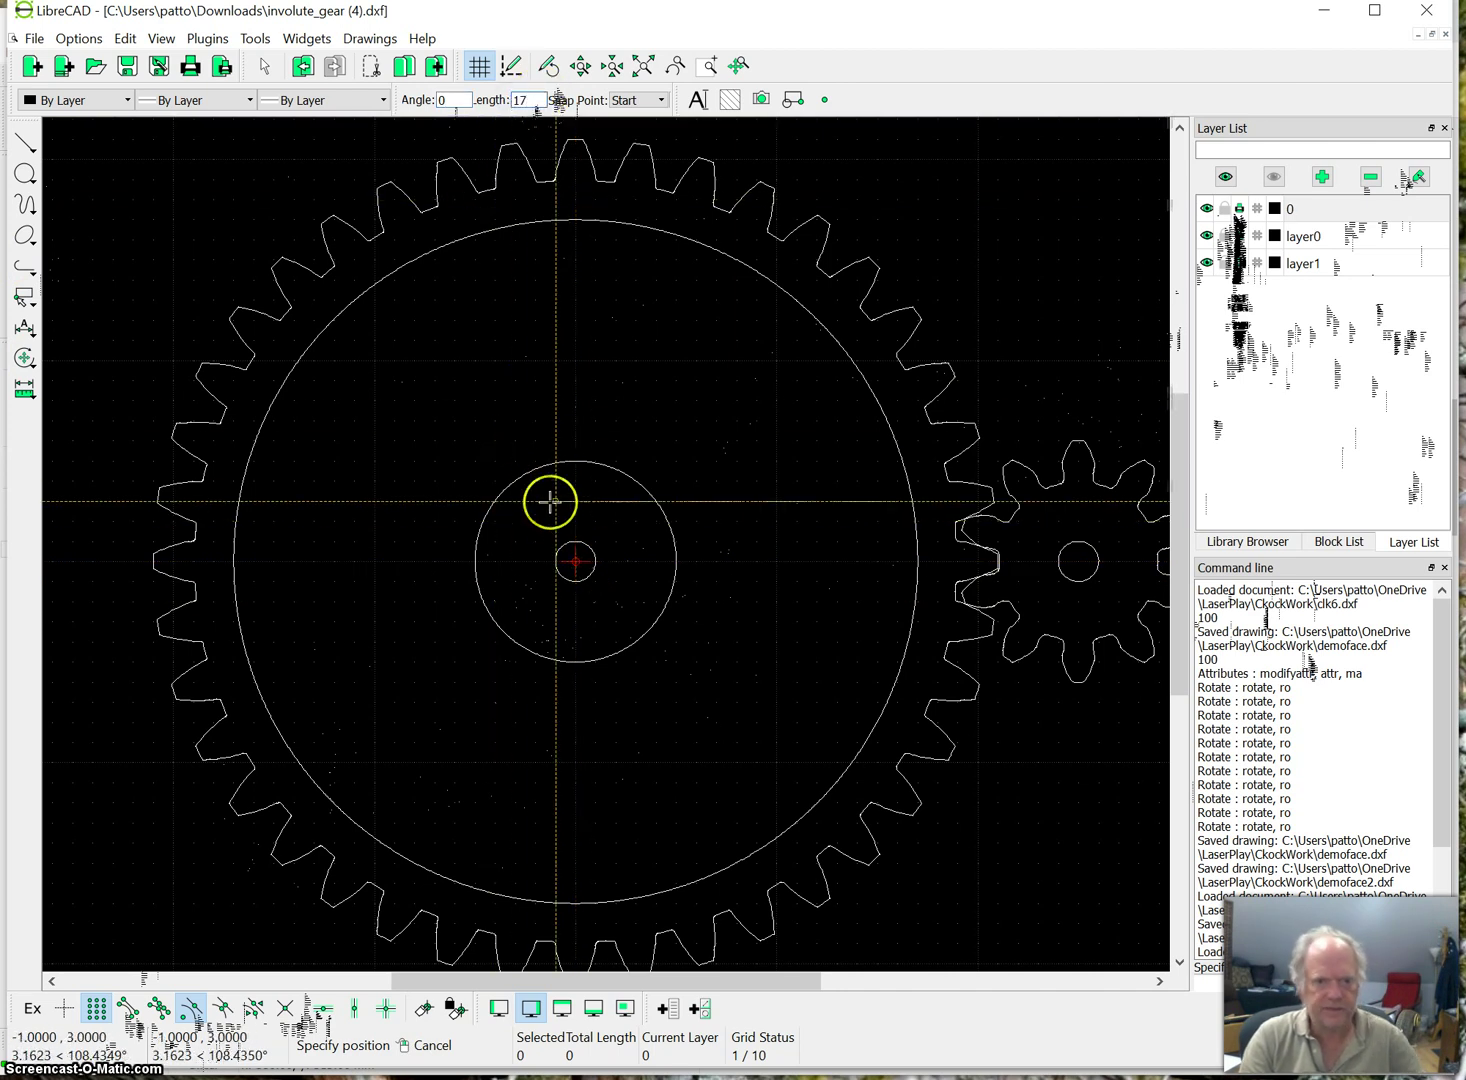
pyautogui.click(575, 561)
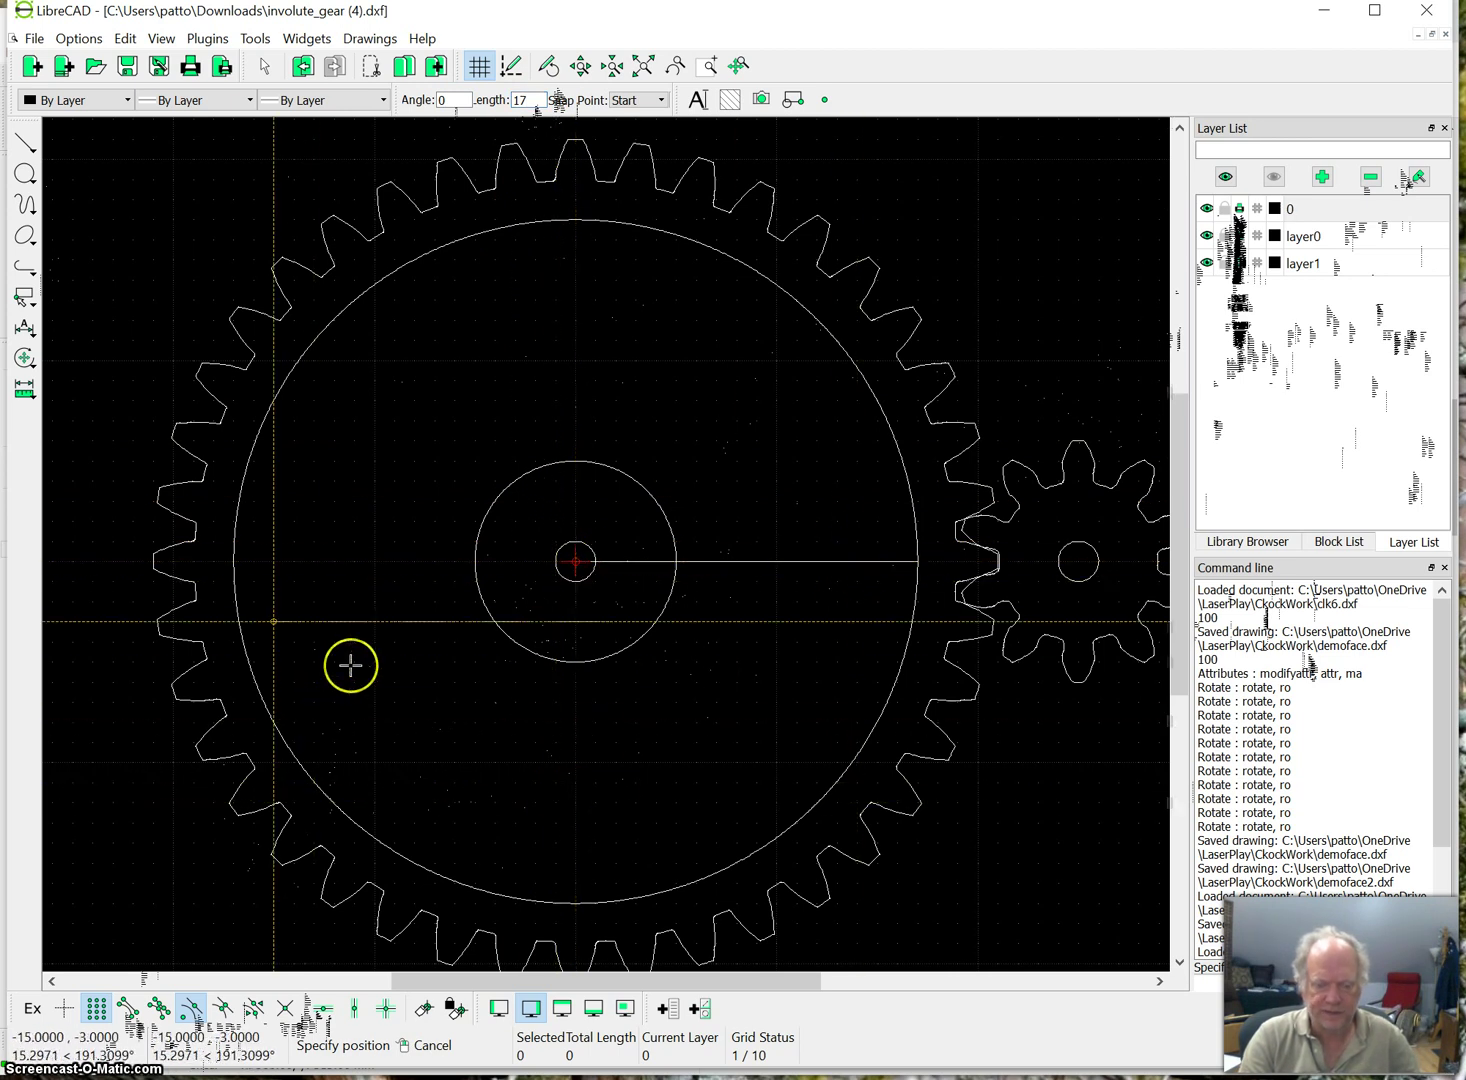
# Draw horizontal lines at y=2 and y=-2 from the vertical axis out to x=18.
pyautogui.click(30, 145)
pyautogui.click(75, 141)
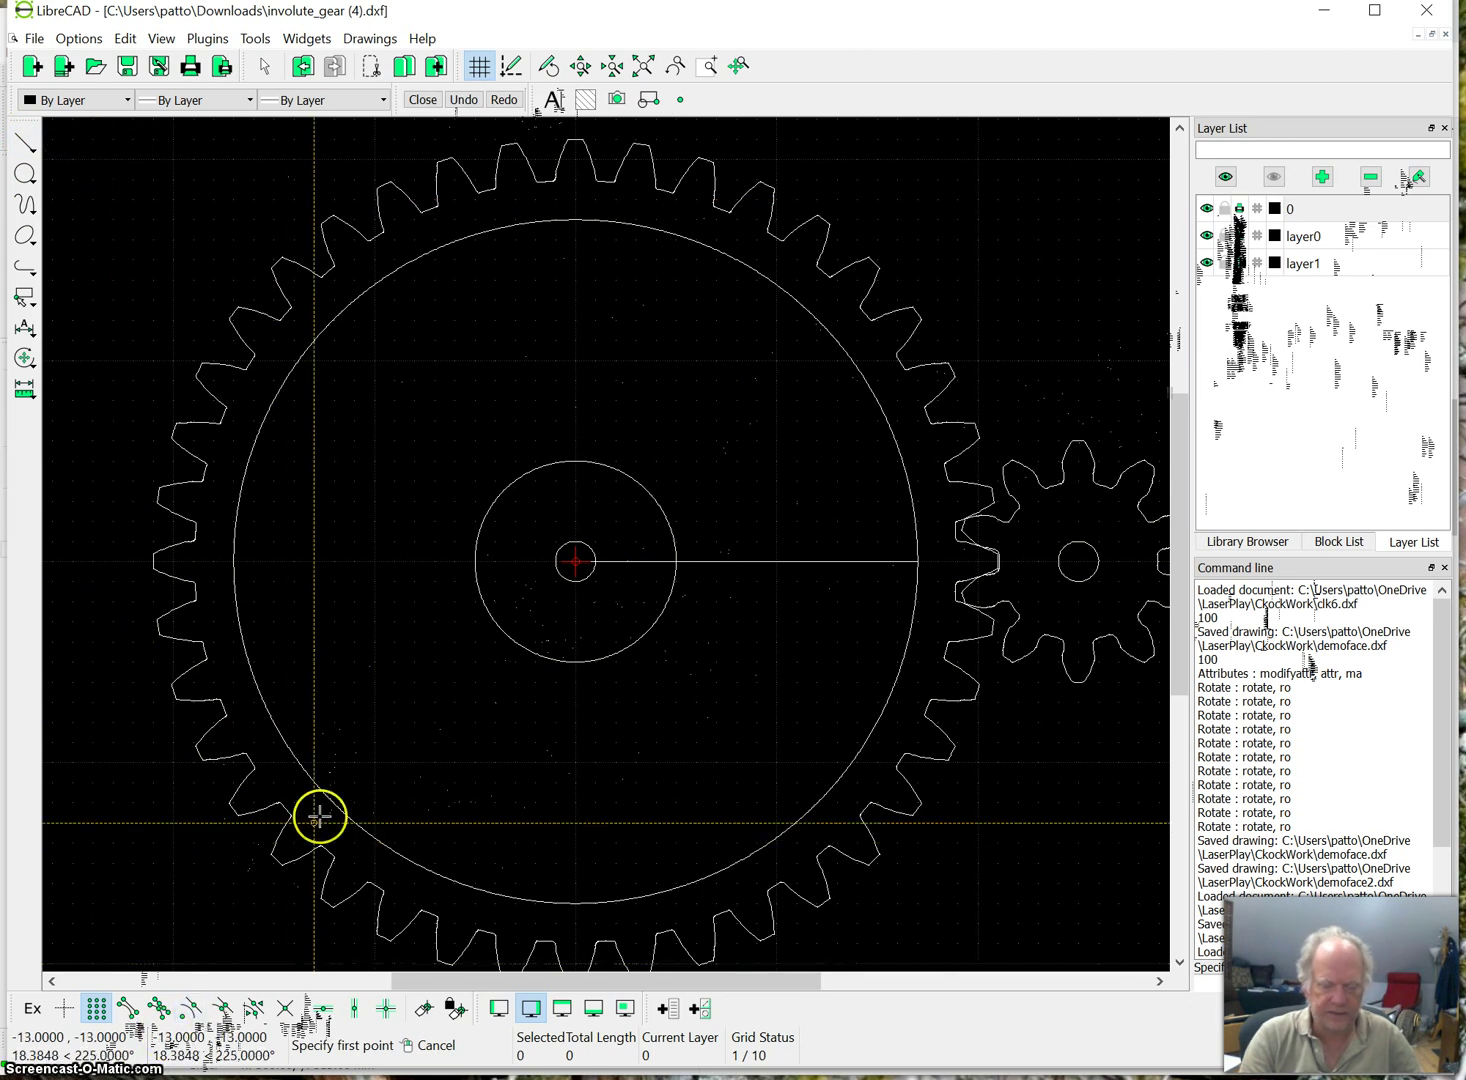
pyautogui.scroll(1, 804, 537)
pyautogui.scroll(2, 804, 537)
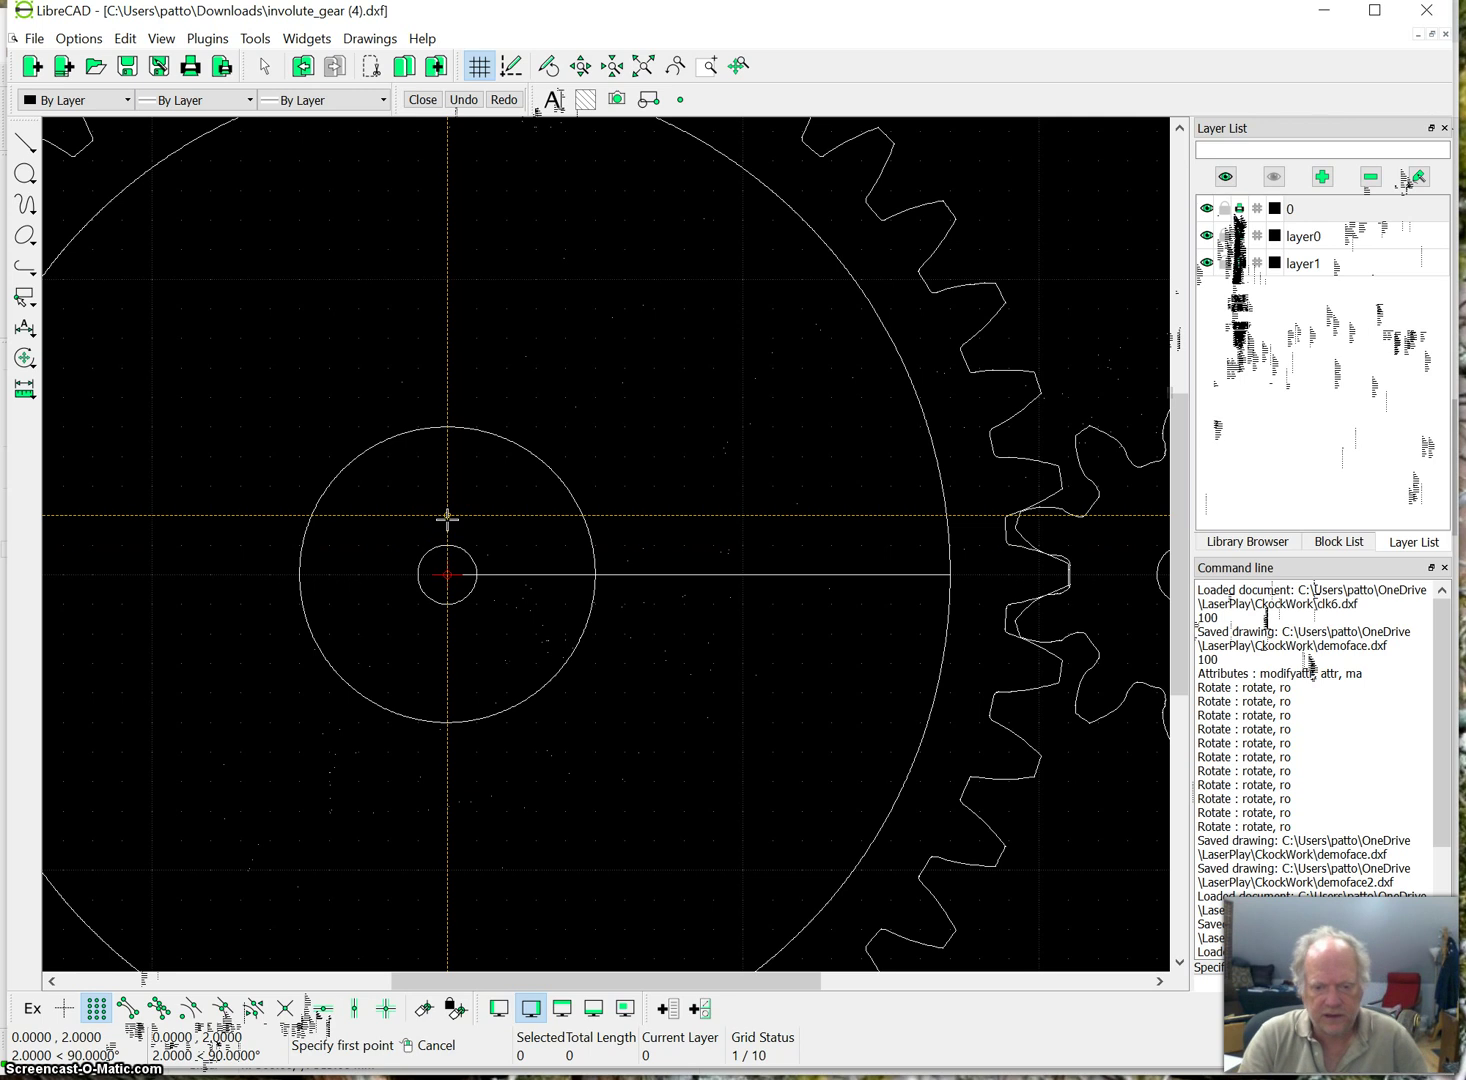
pyautogui.click(975, 508)
pyautogui.rightClick(485, 730)
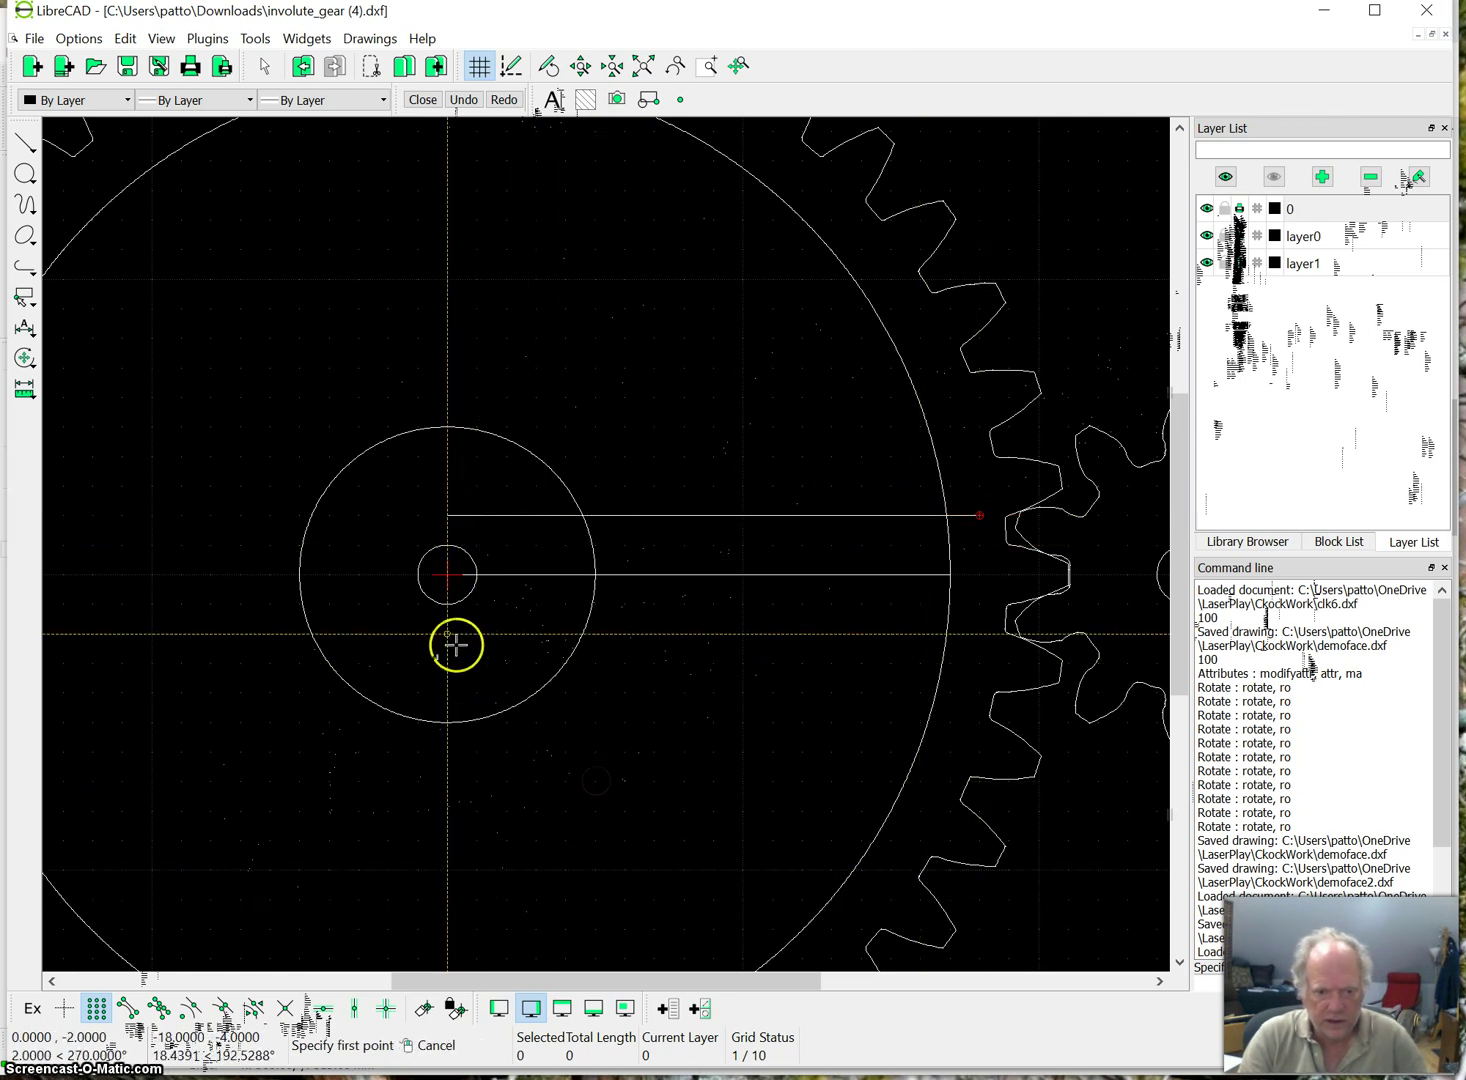
pyautogui.click(448, 638)
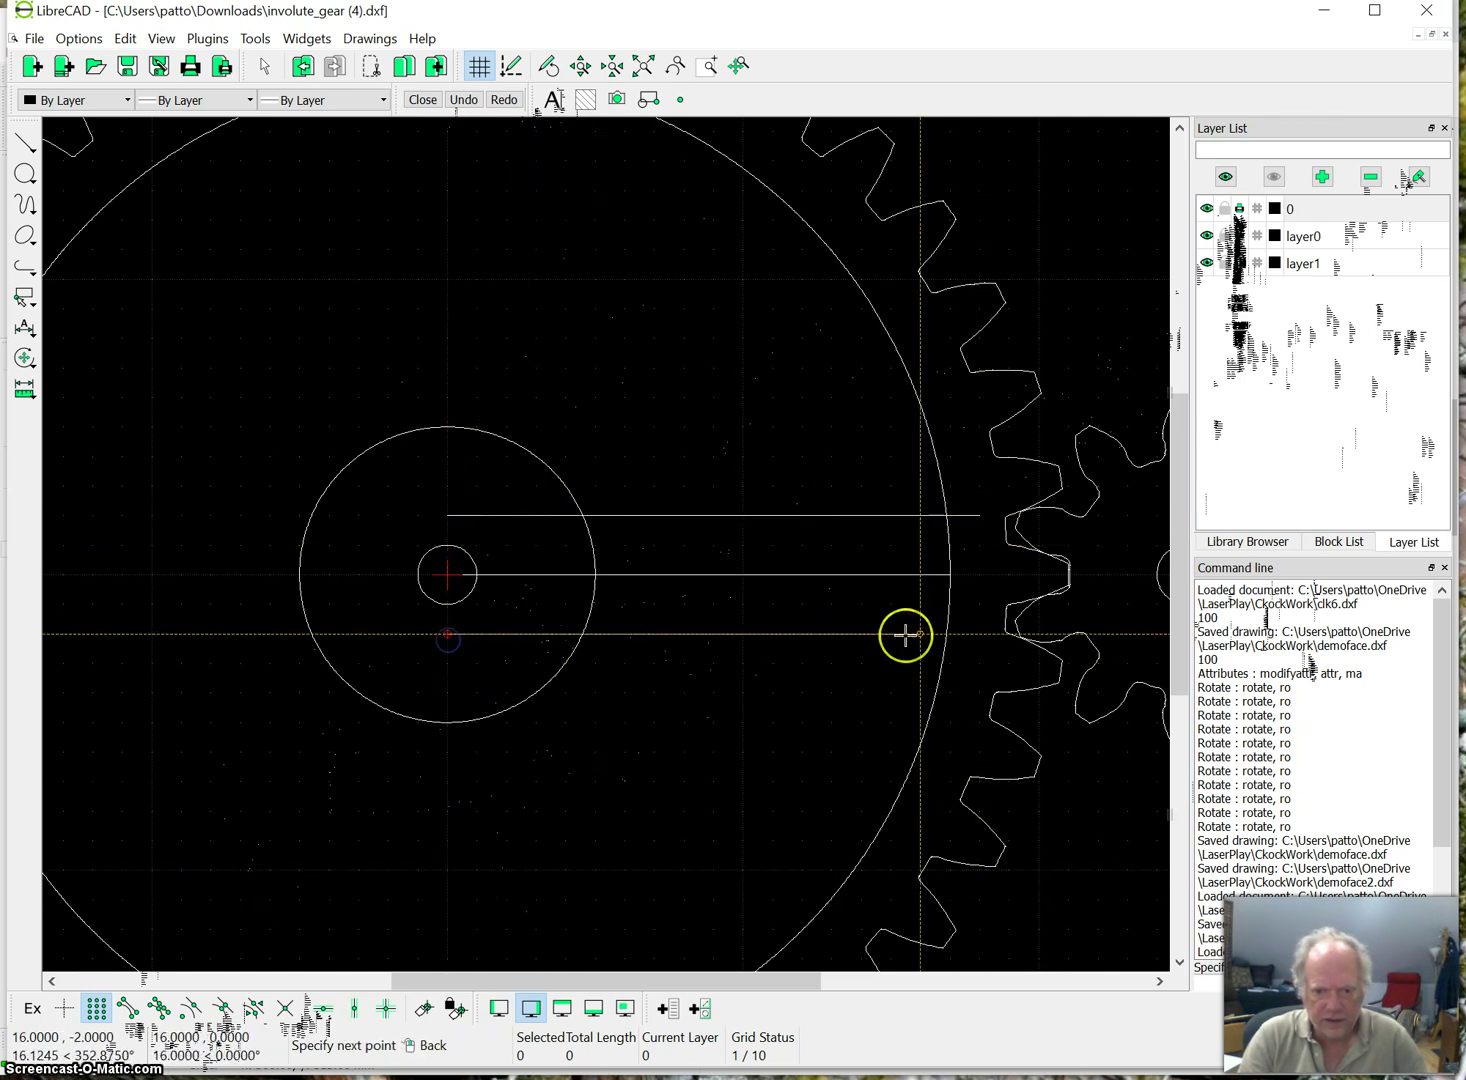
pyautogui.click(975, 628)
pyautogui.rightClick(972, 640)
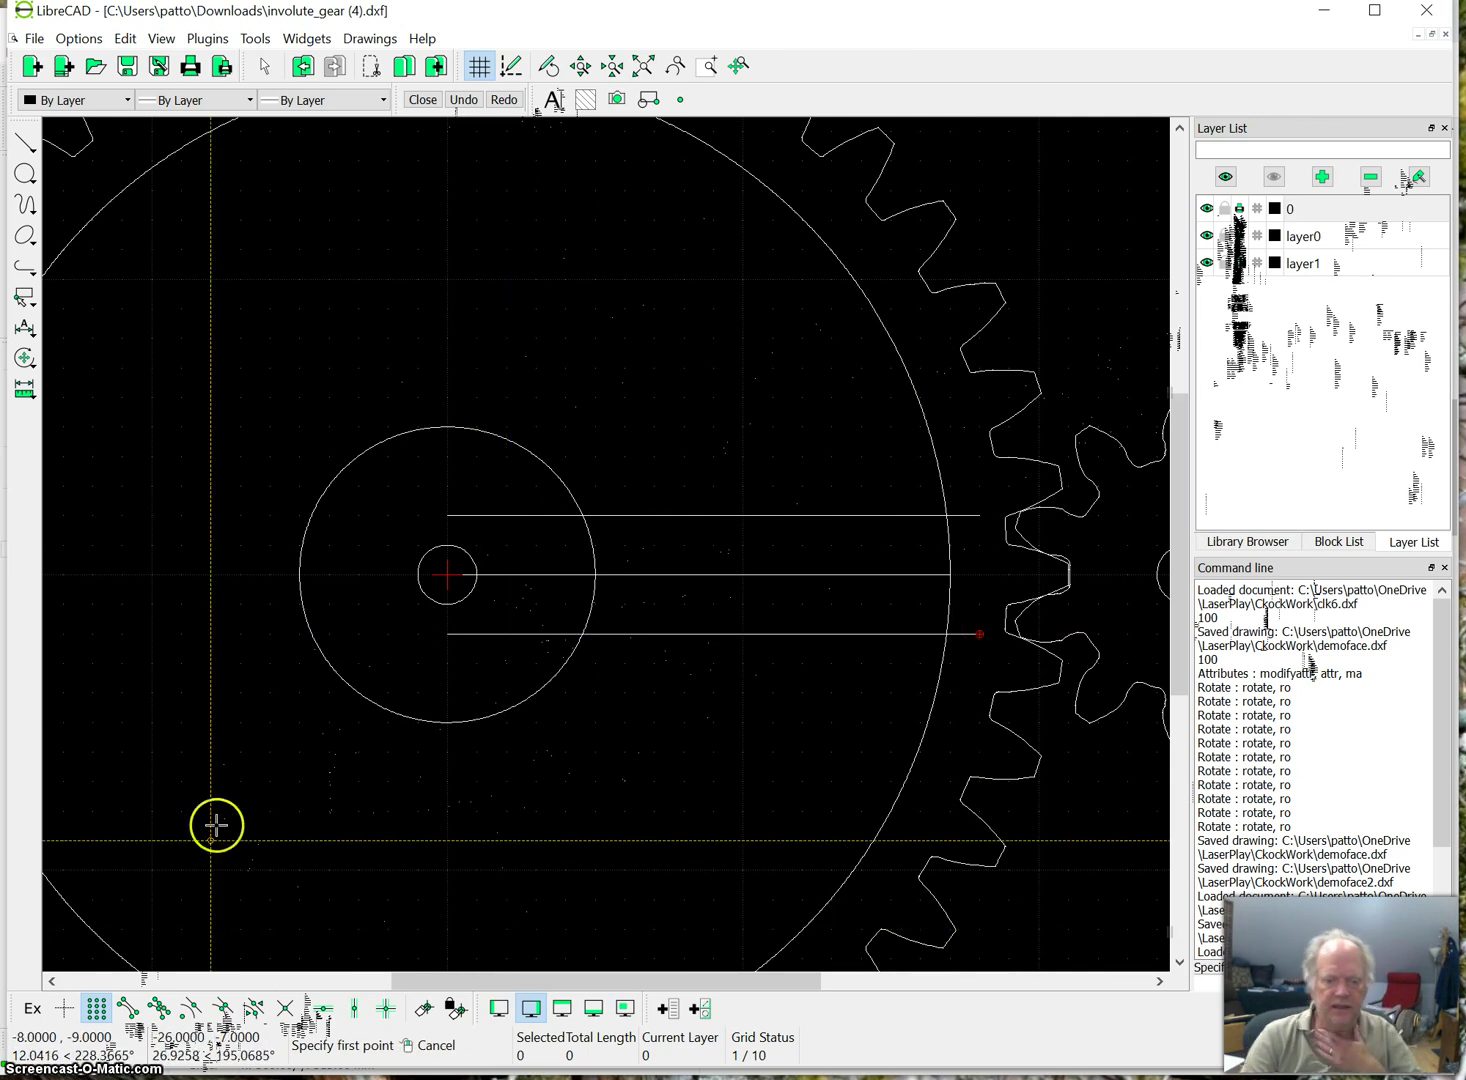
# Divide the upper and lower spoke lines where they cross the hub and large inner circles.
pyautogui.click(28, 360)
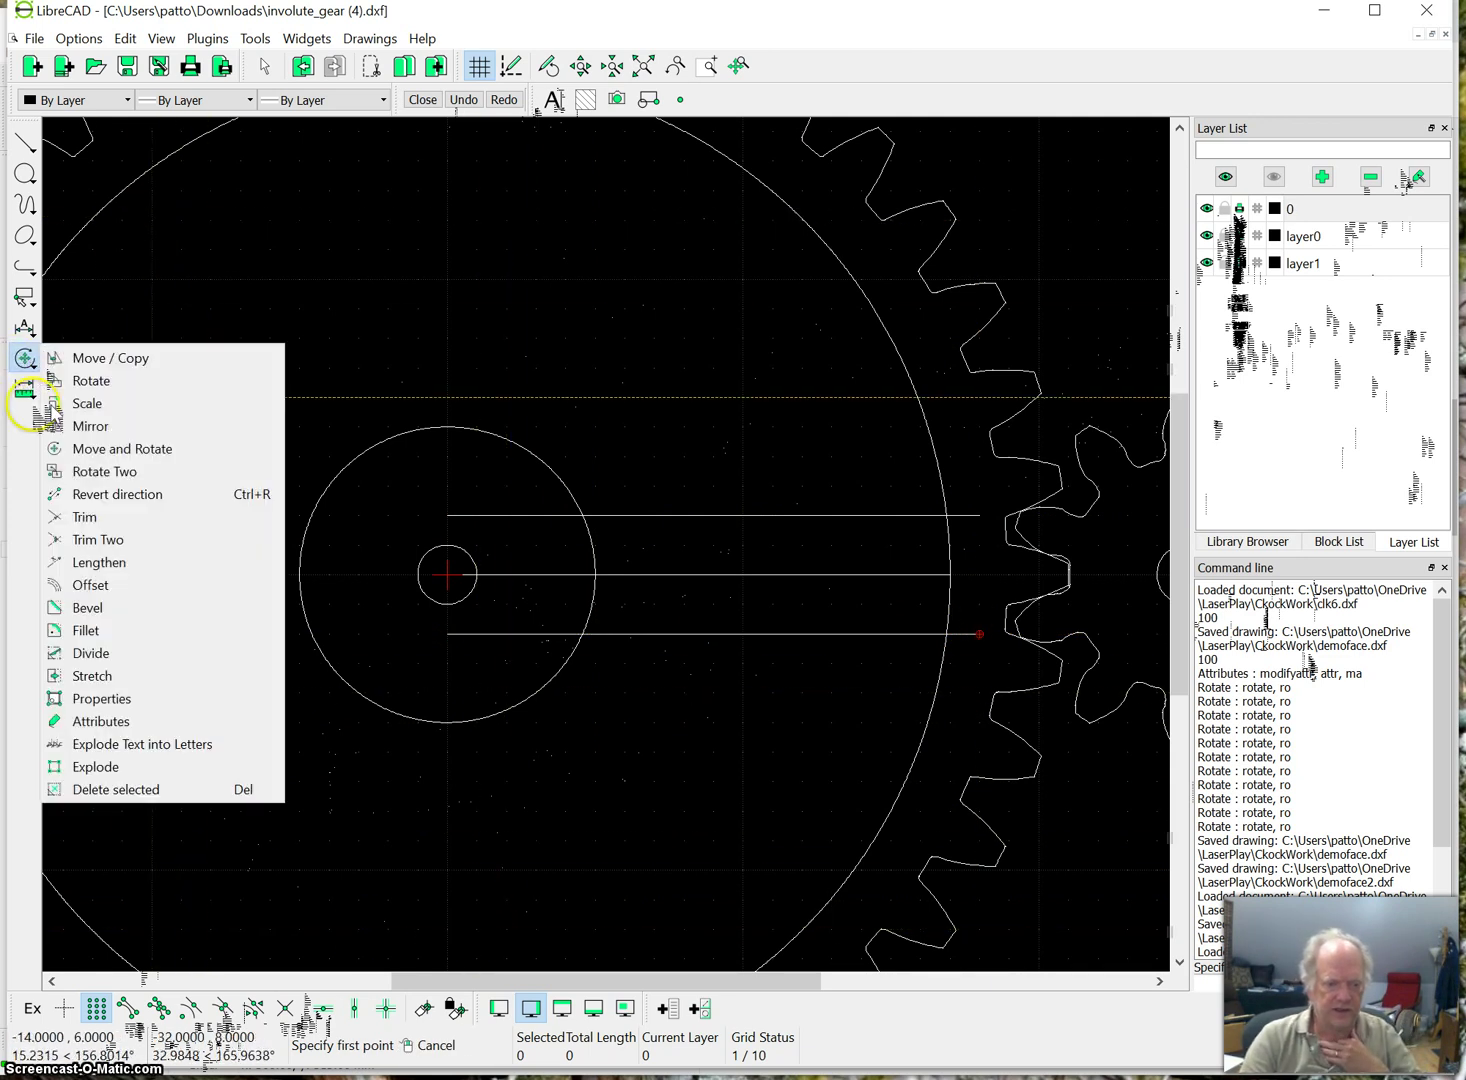
pyautogui.click(92, 655)
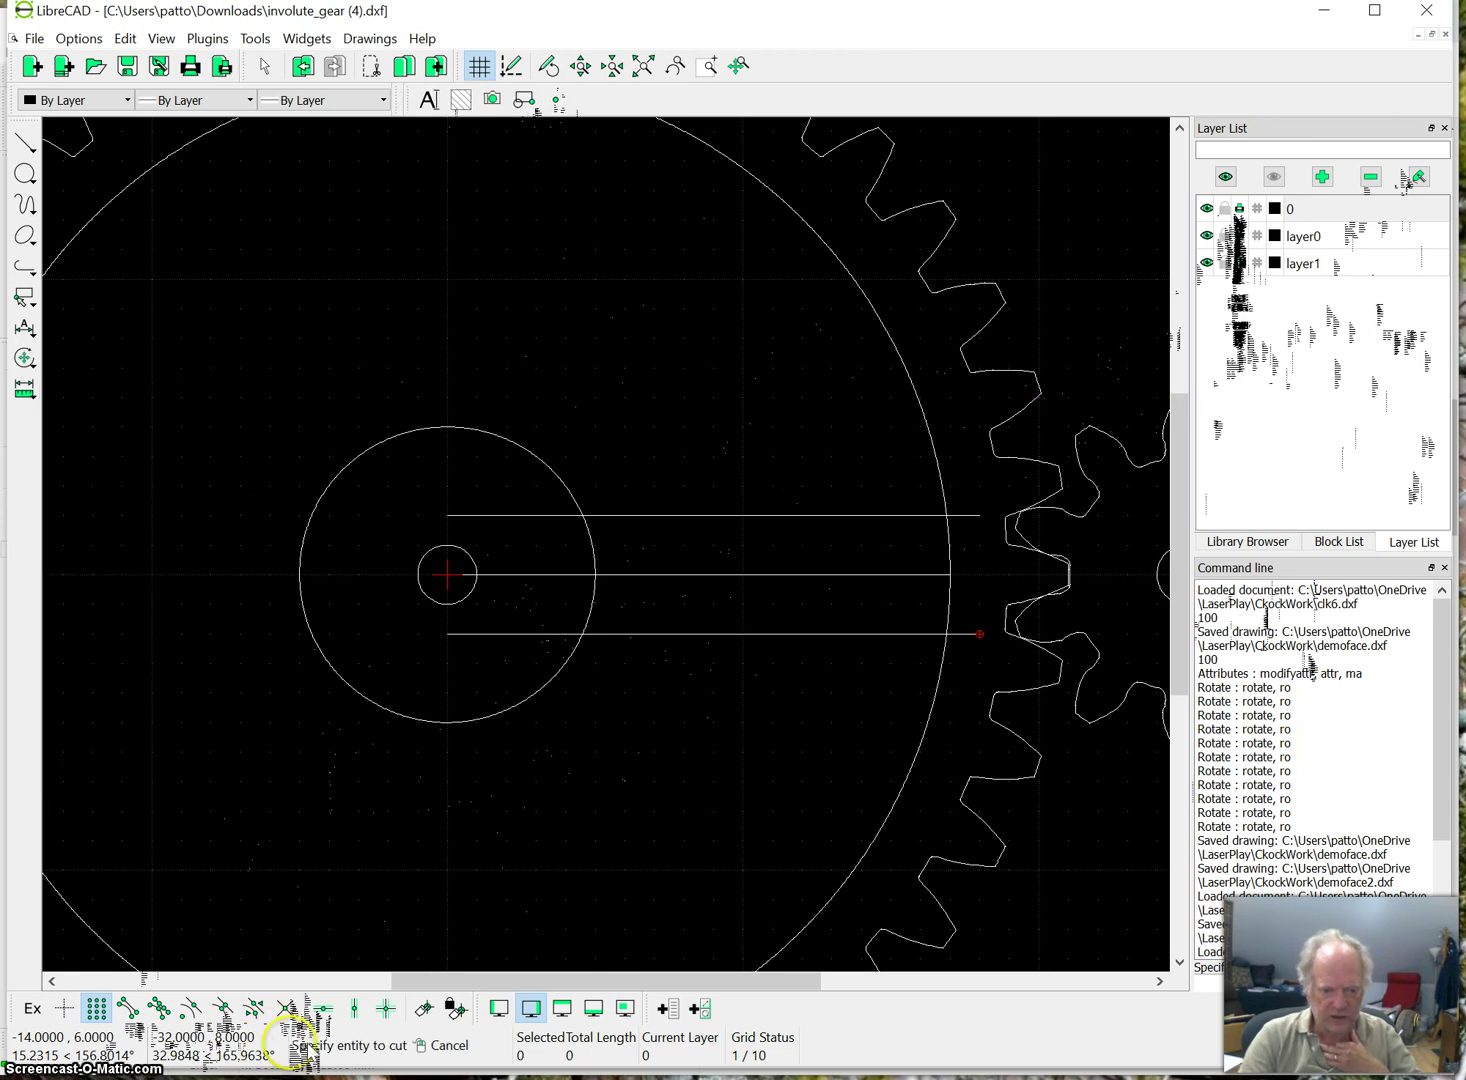
pyautogui.click(290, 1010)
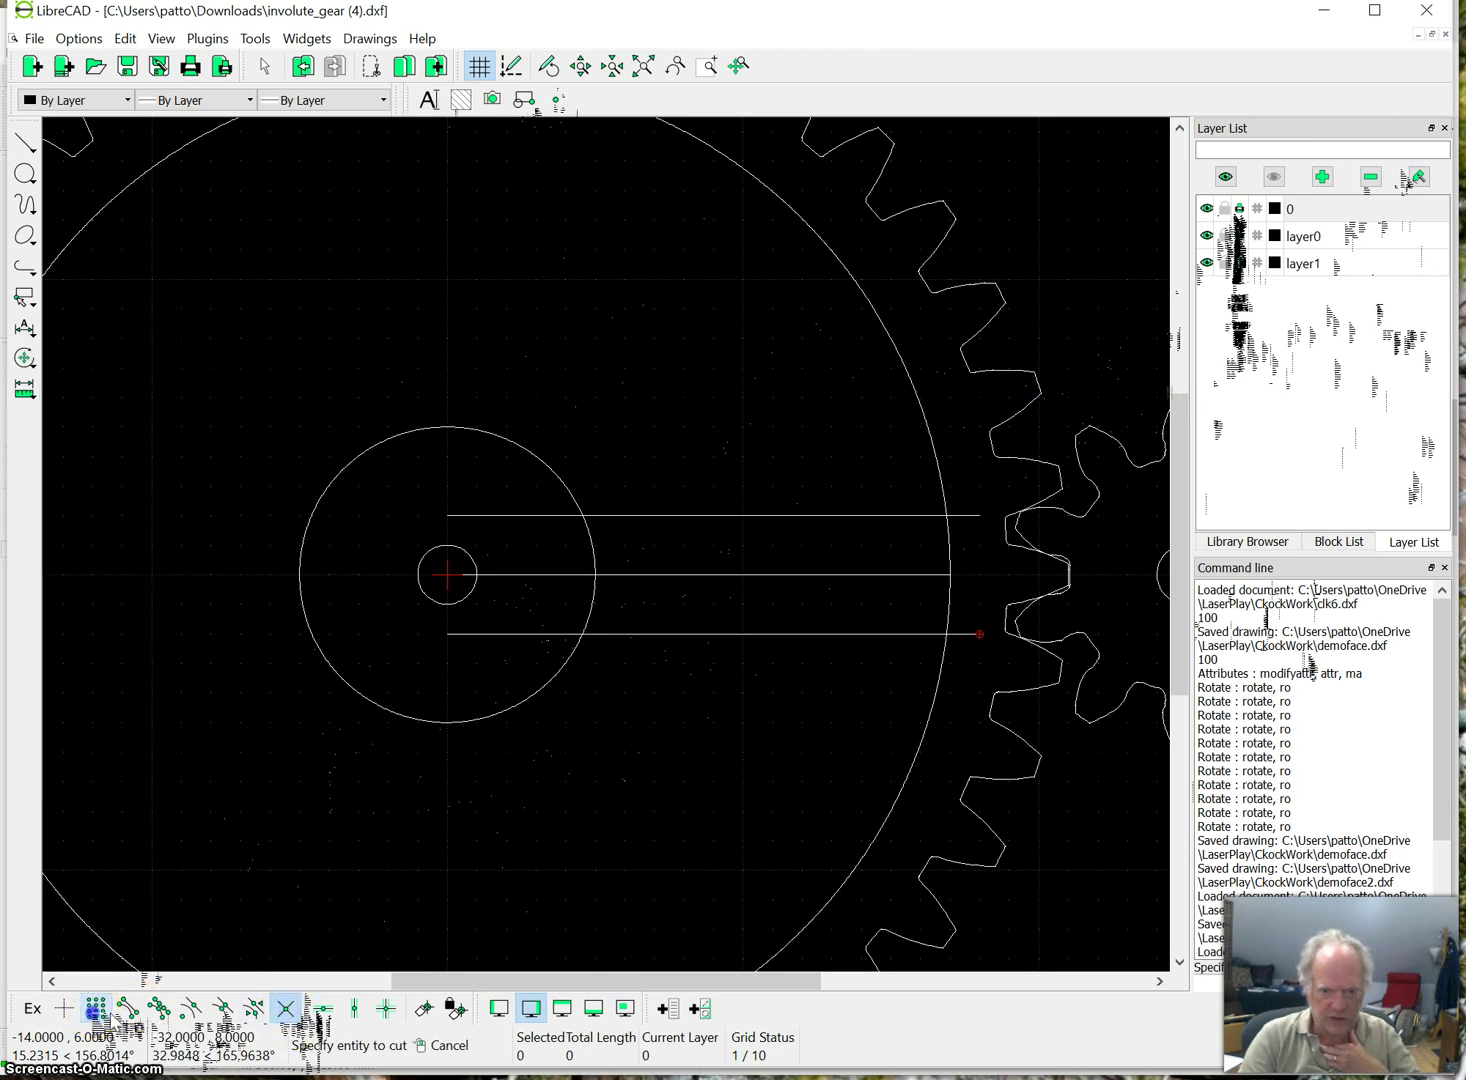
pyautogui.click(793, 516)
pyautogui.click(958, 513)
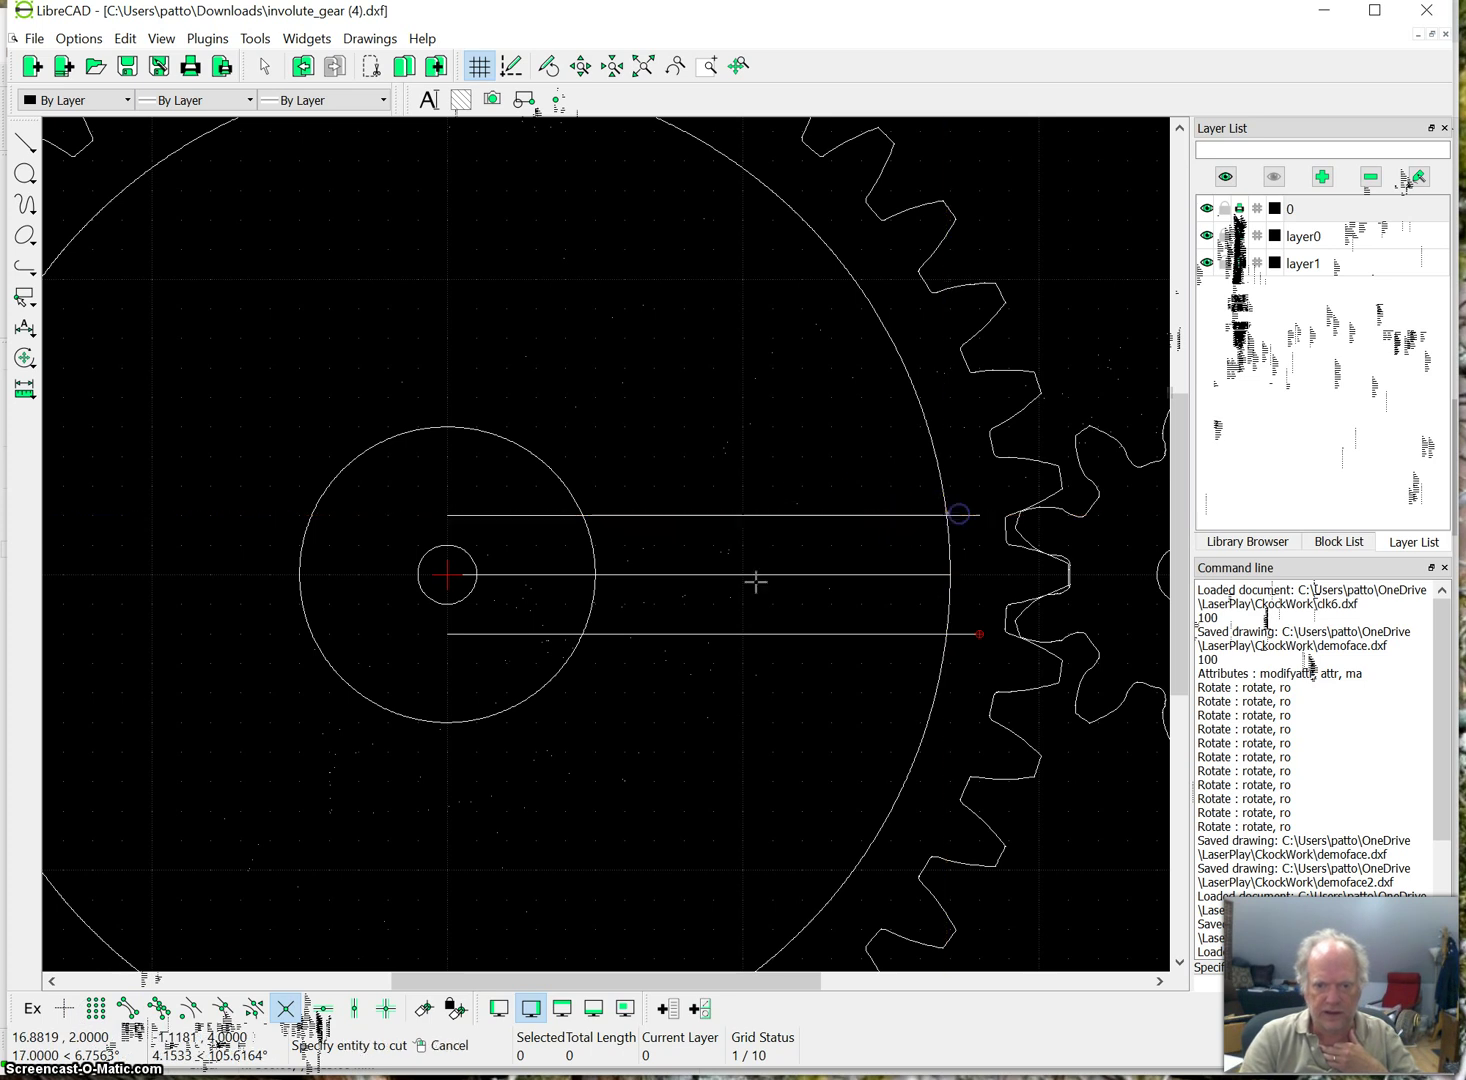
pyautogui.click(696, 516)
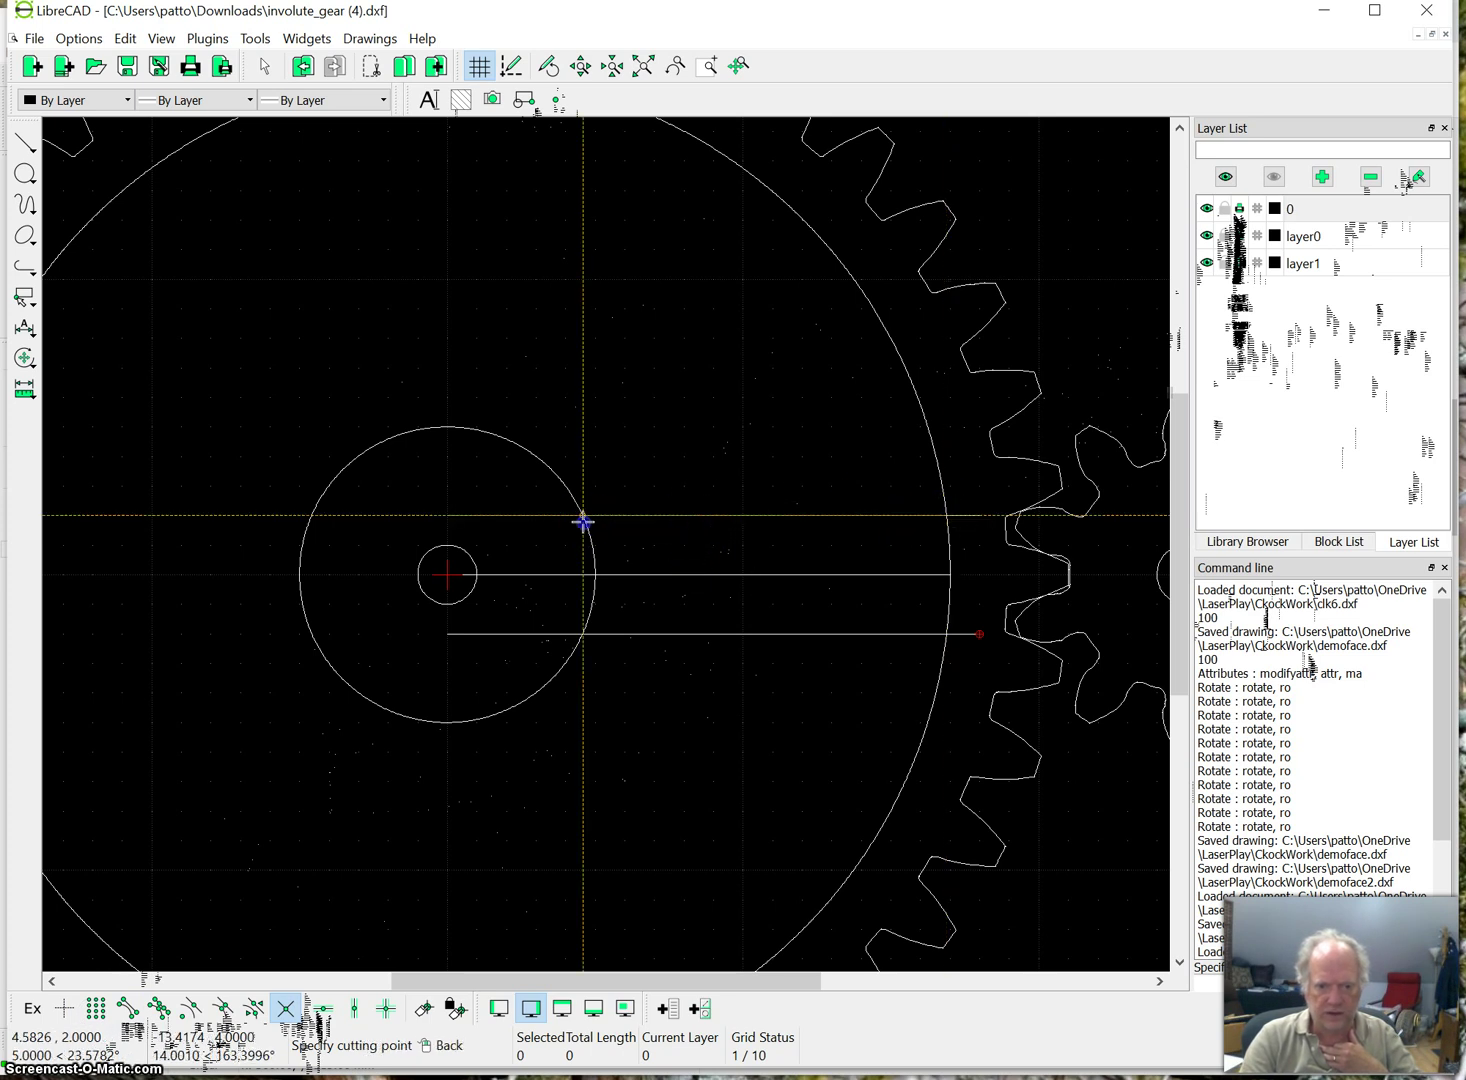
pyautogui.click(583, 521)
pyautogui.click(745, 634)
pyautogui.click(926, 645)
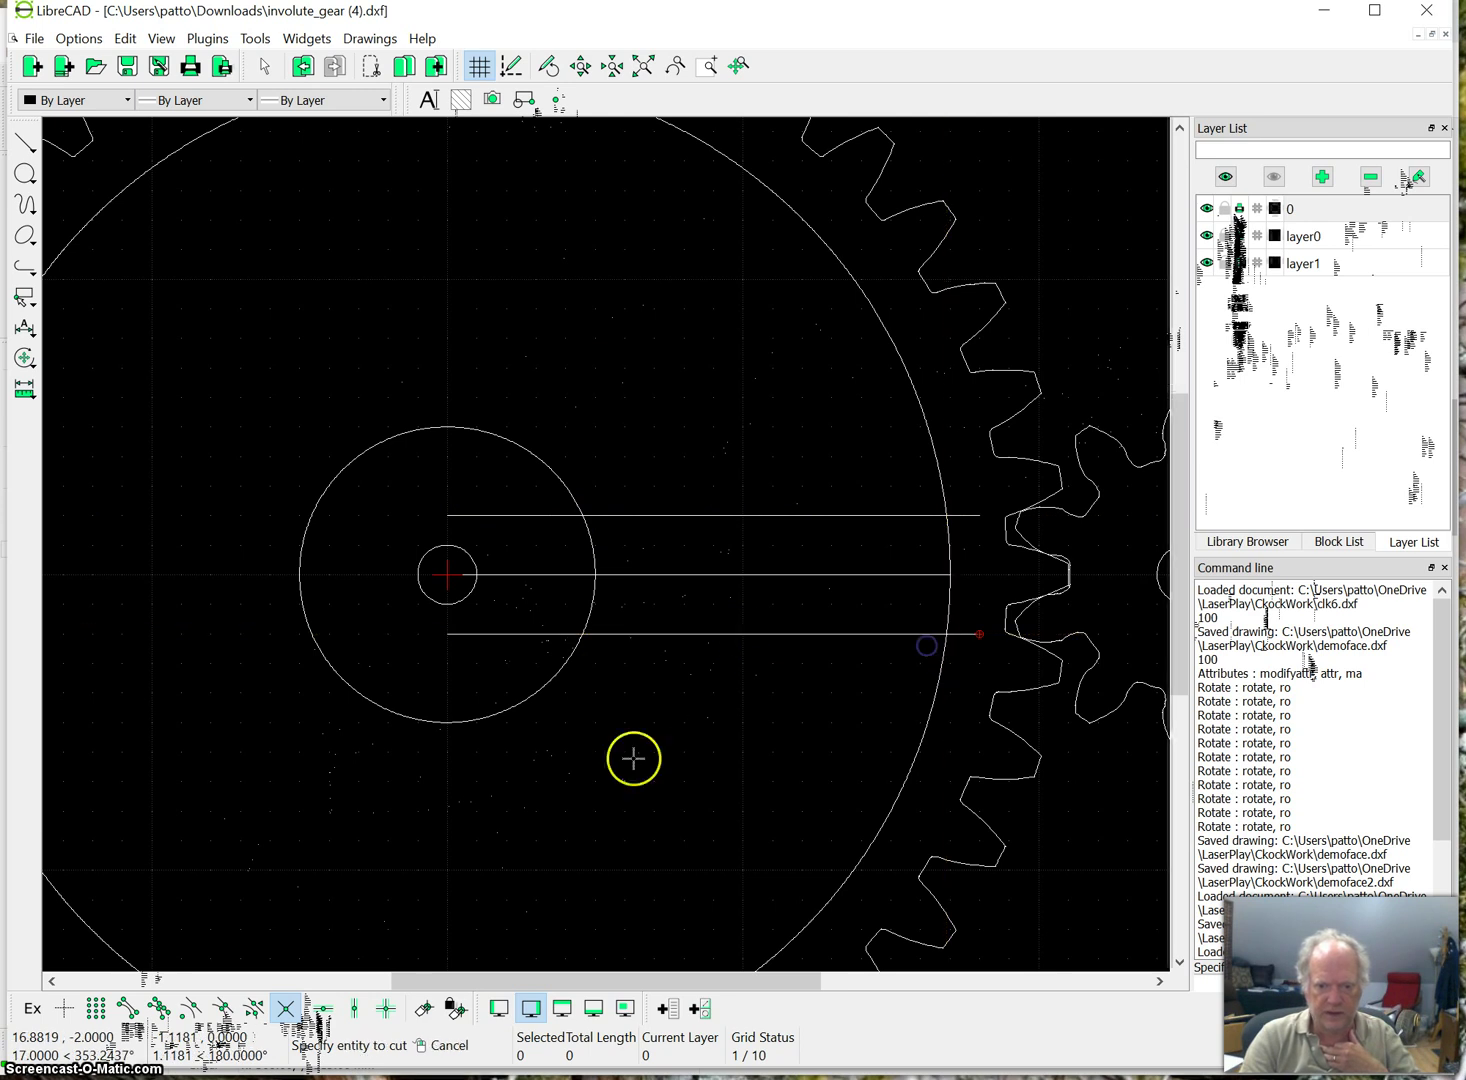
pyautogui.click(703, 634)
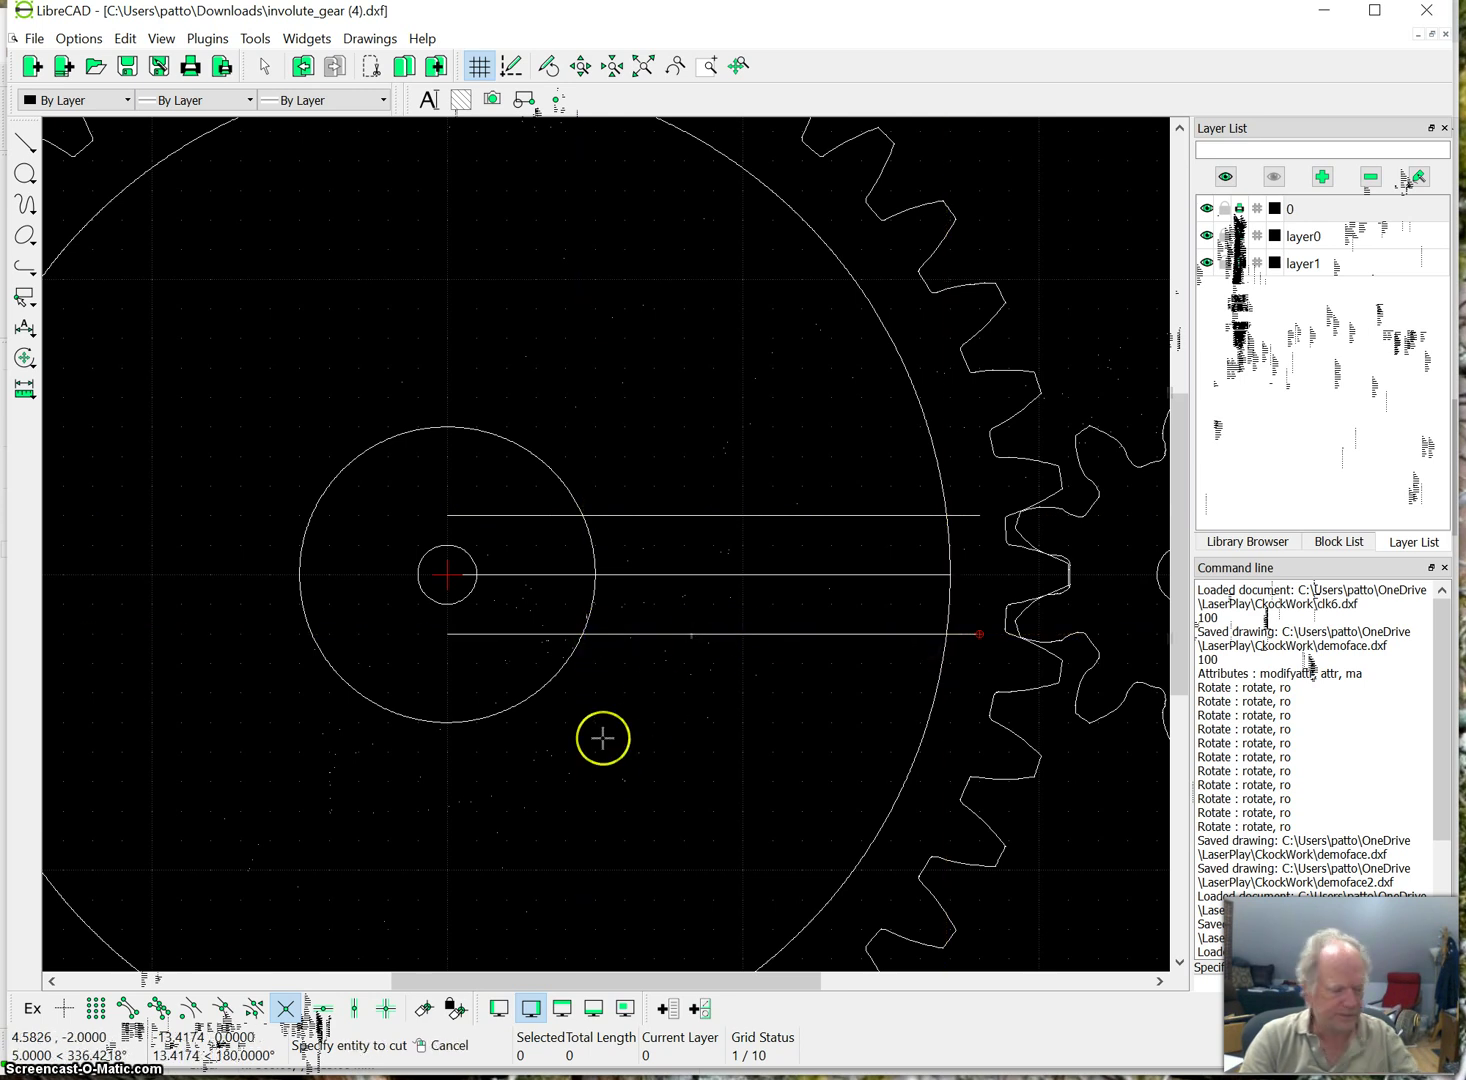
pyautogui.press('Escape')
# Delete the leftover line stubs beyond the large circle and inside the hub.
pyautogui.click(982, 633)
pyautogui.moveTo(965, 634); pyautogui.dragTo(545, 519)
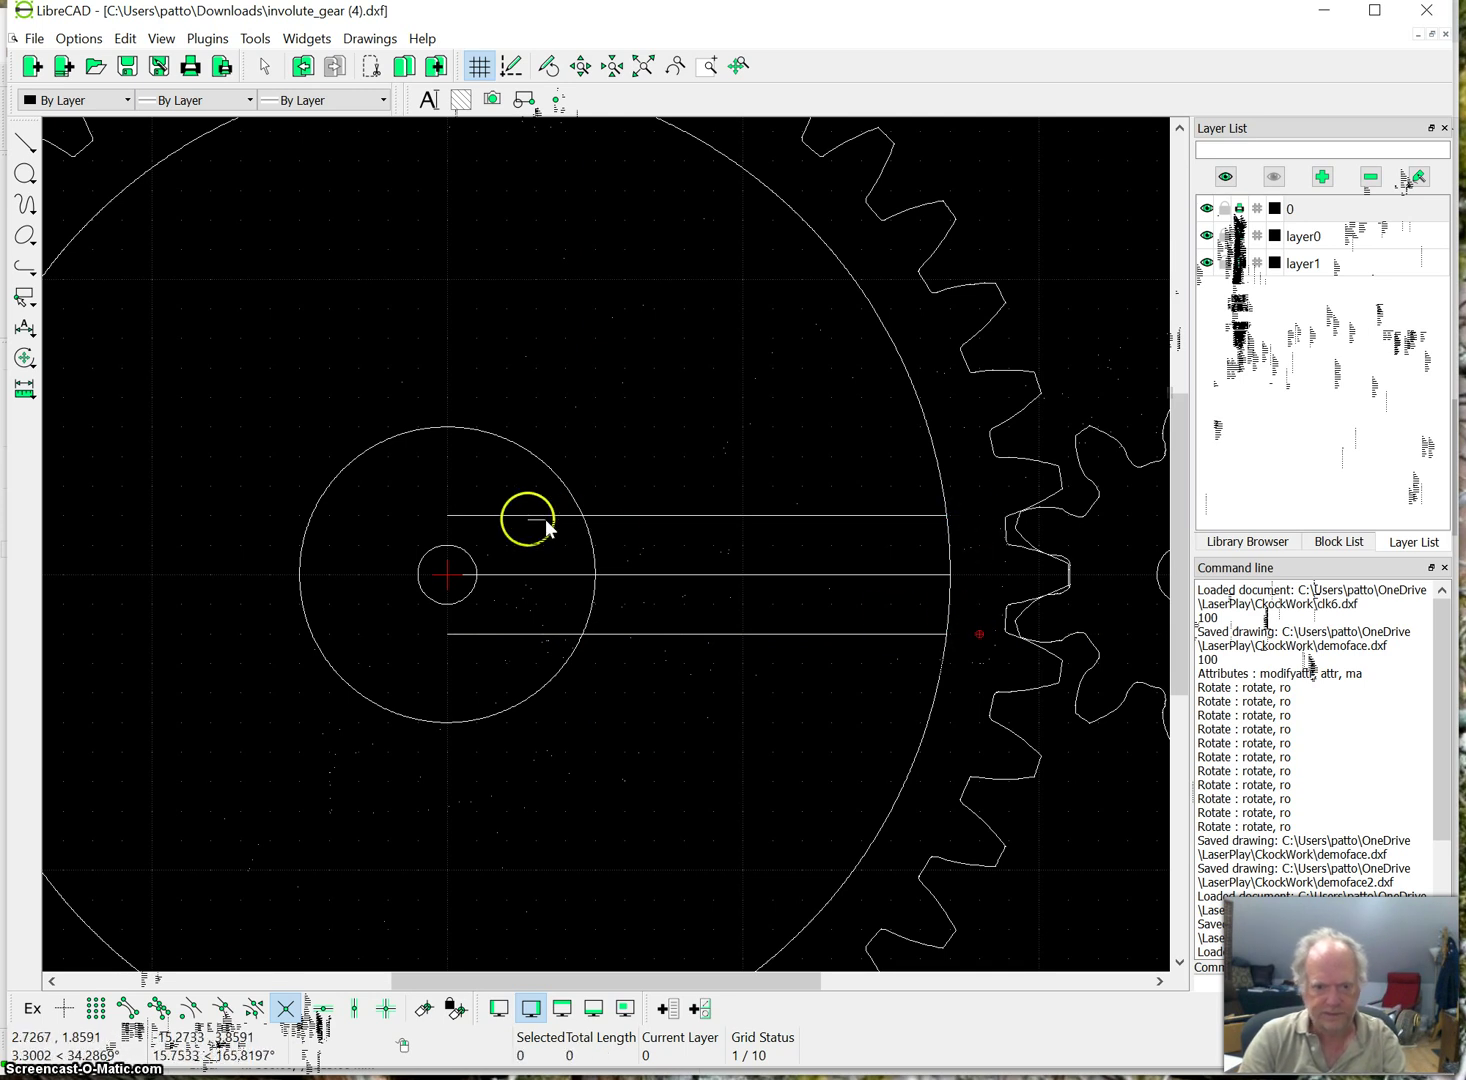
pyautogui.click(541, 636)
pyautogui.press('Delete')
pyautogui.scroll(-1, 630, 665)
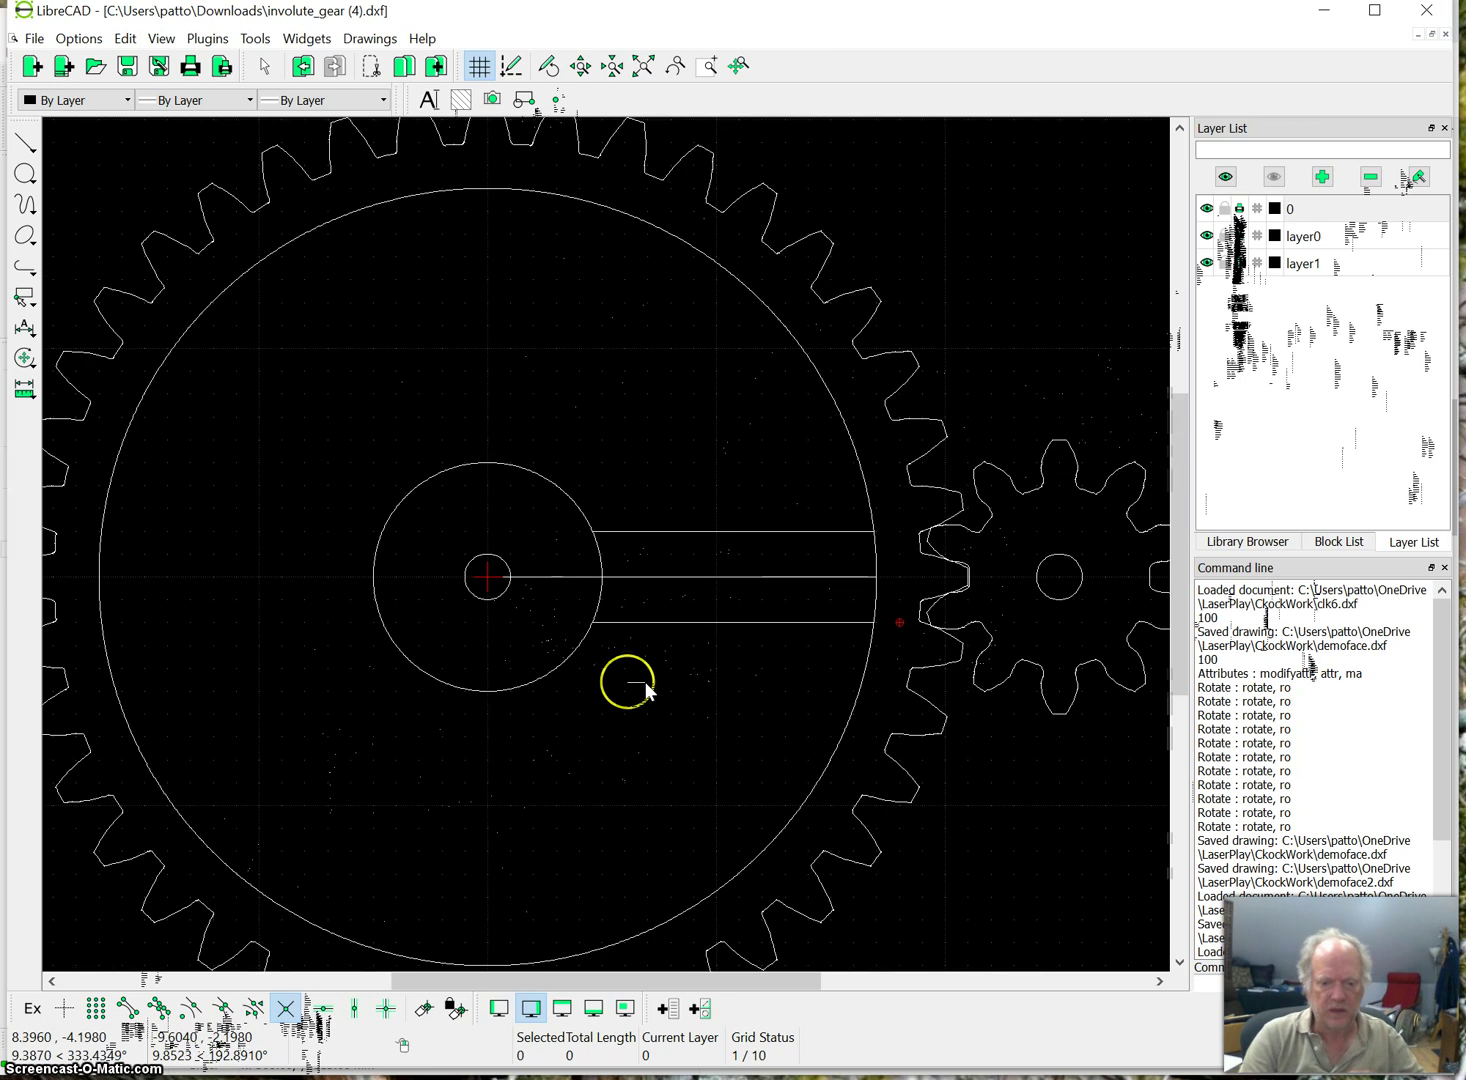
# Rotate a kept copy of the spoke lines 120° about the gear centre.
pyautogui.click(734, 577)
pyautogui.click(730, 622)
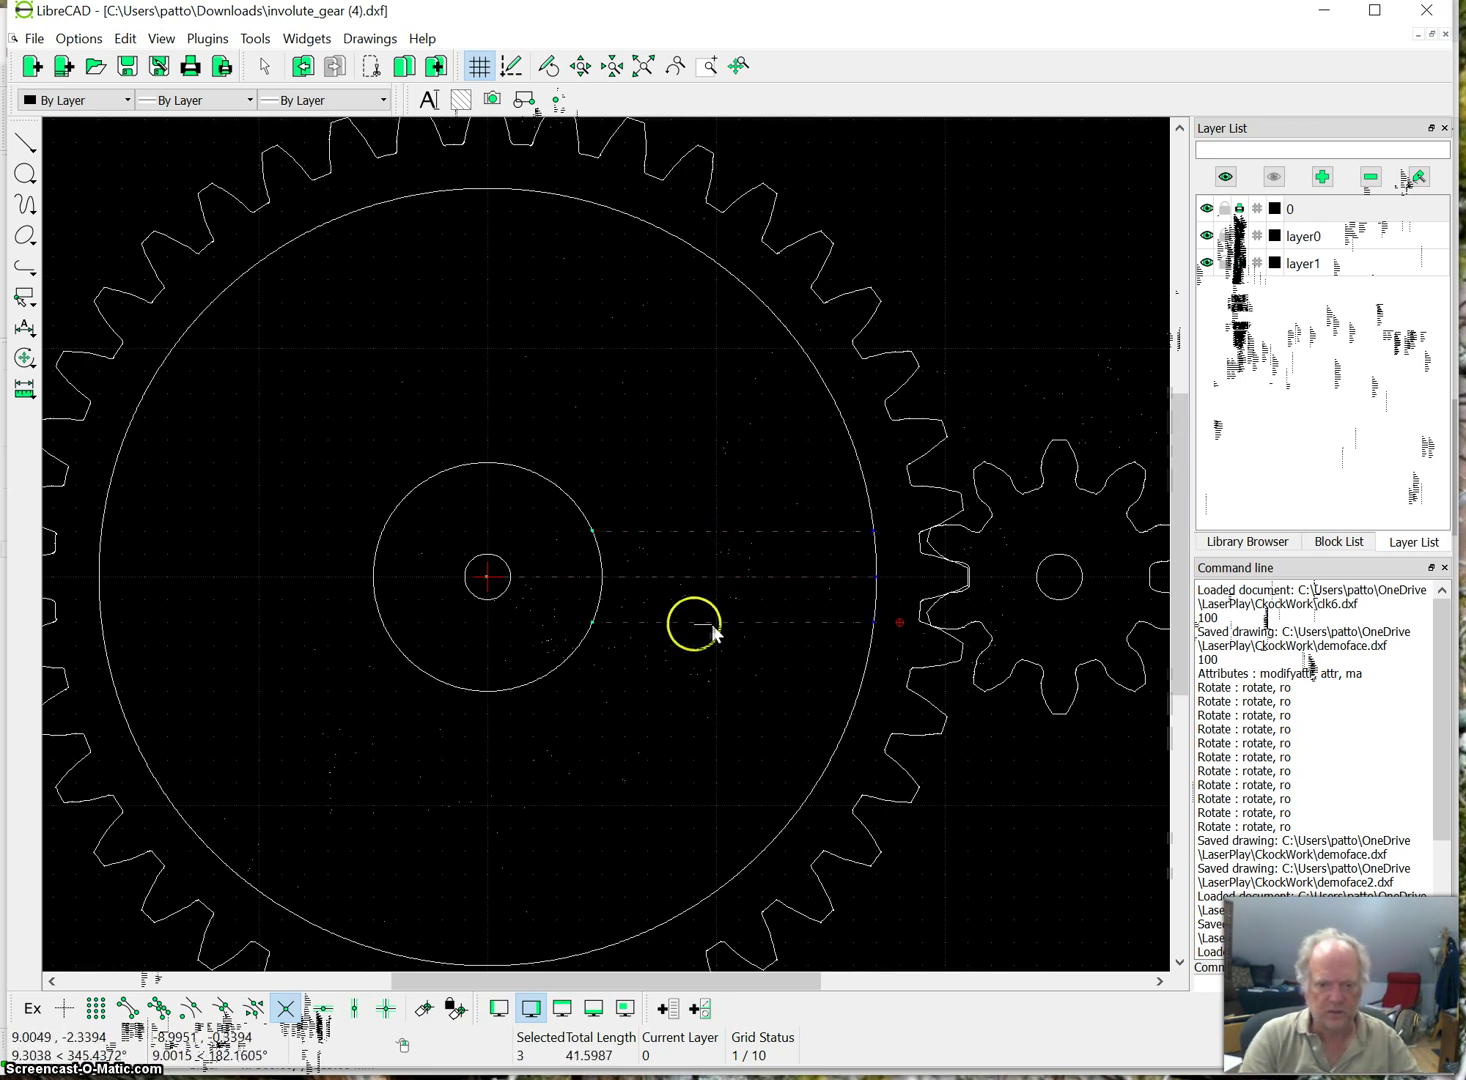
pyautogui.click(47, 355)
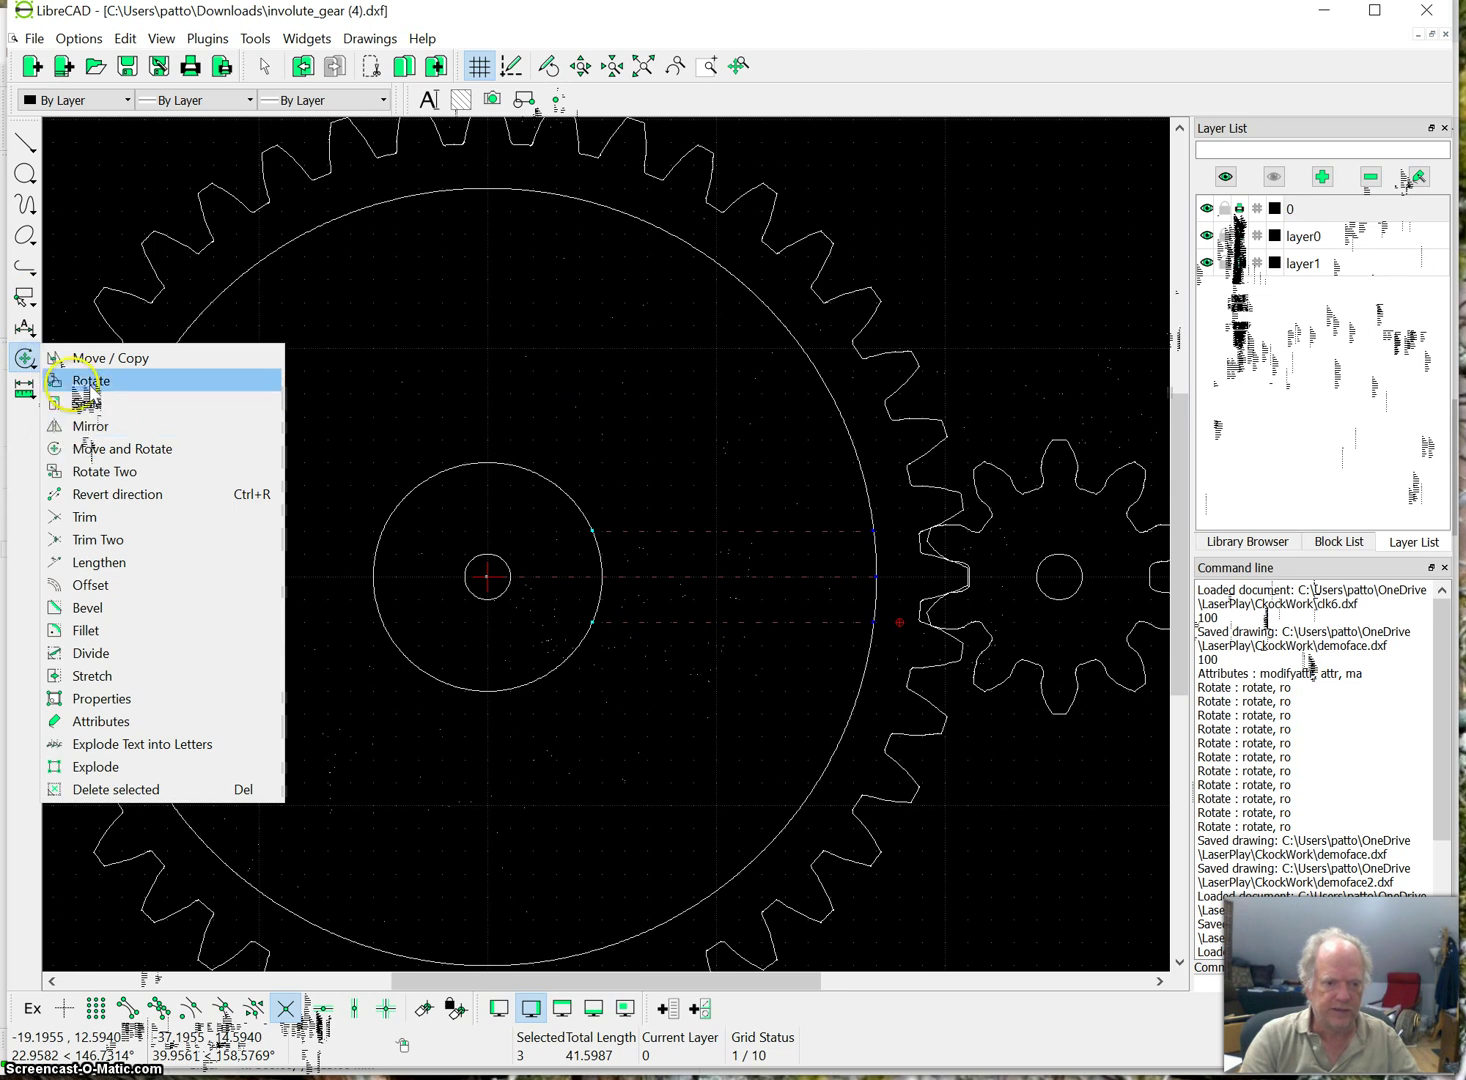
pyautogui.click(86, 381)
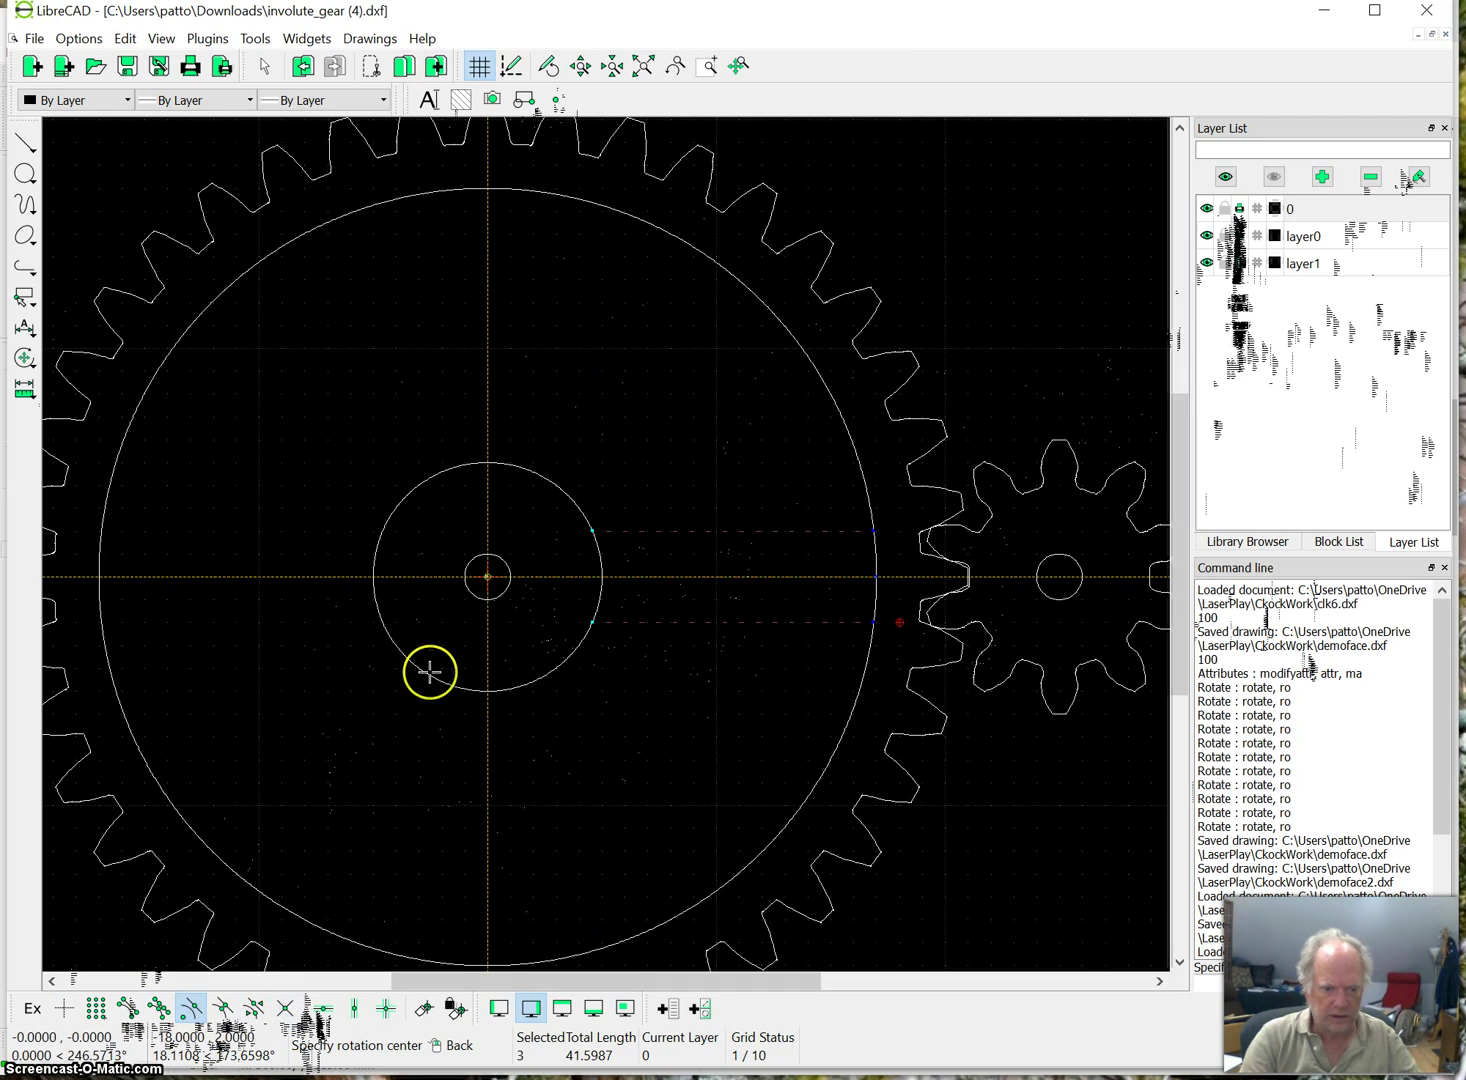
pyautogui.click(489, 575)
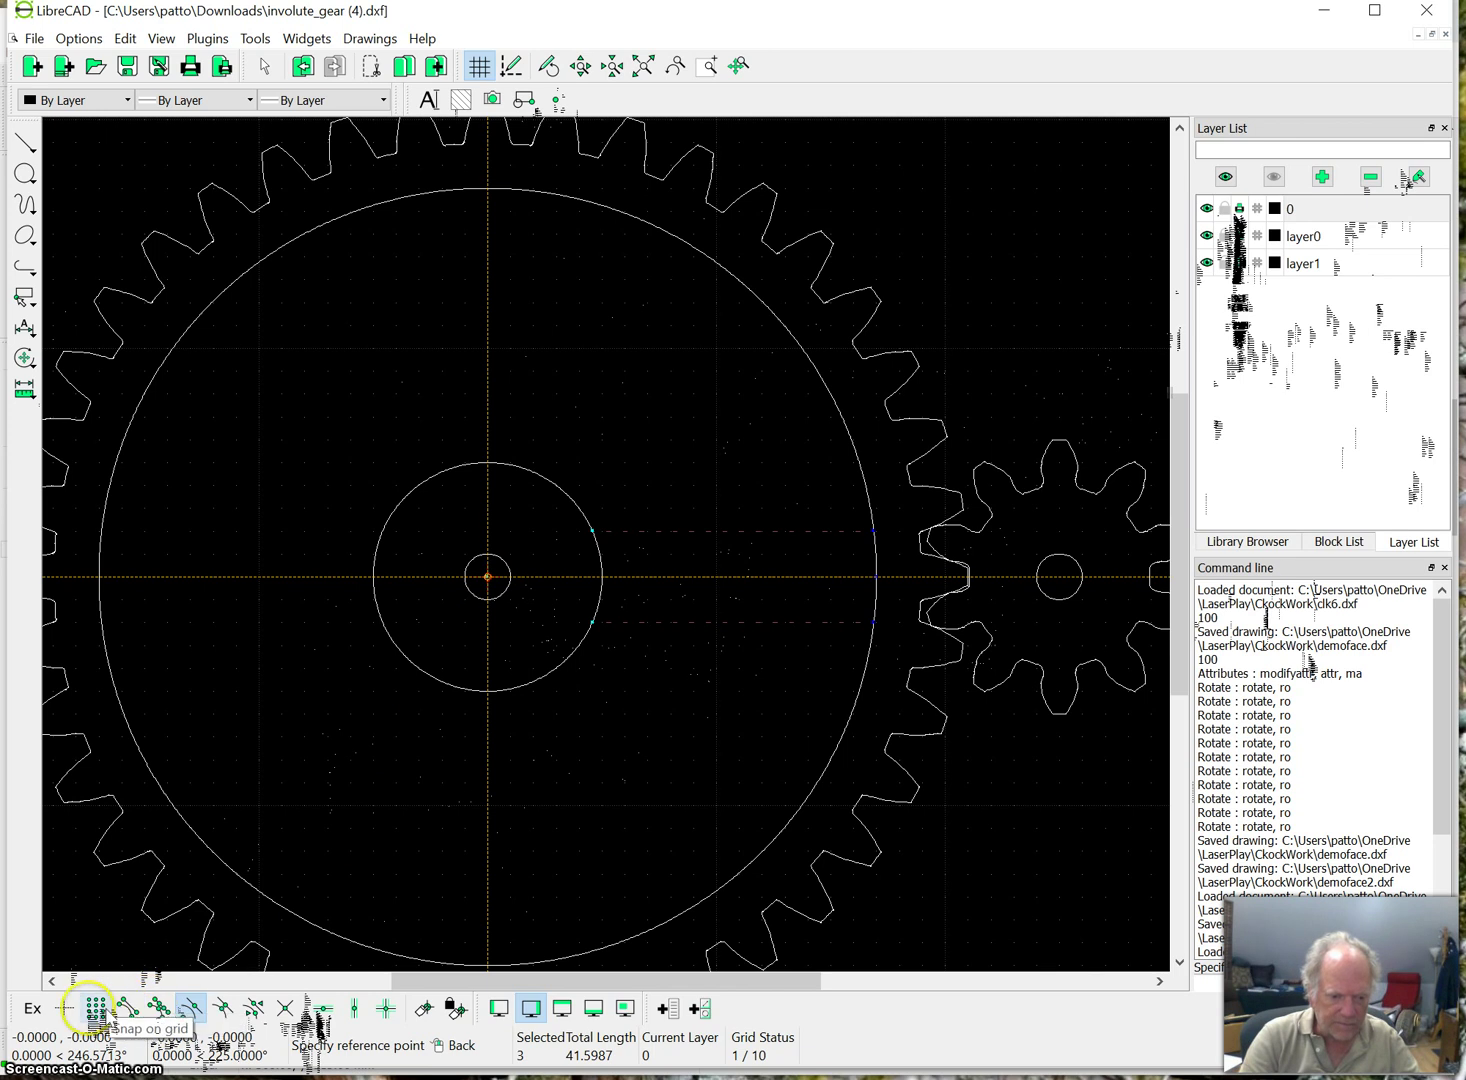
pyautogui.click(160, 1006)
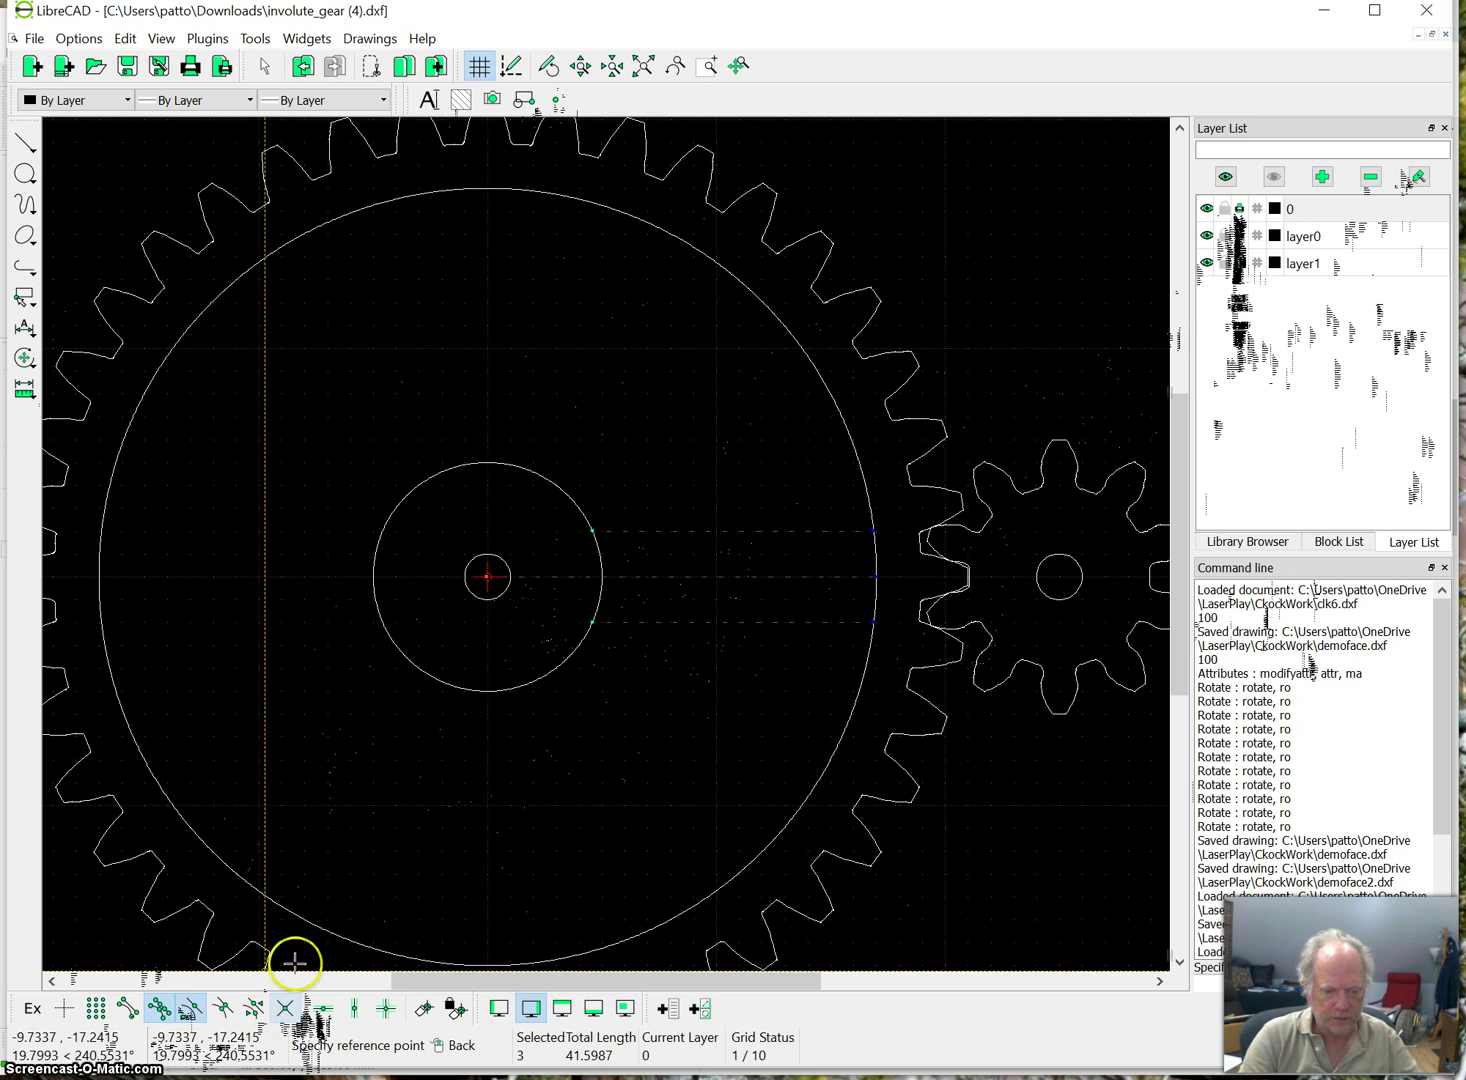
pyautogui.click(287, 1008)
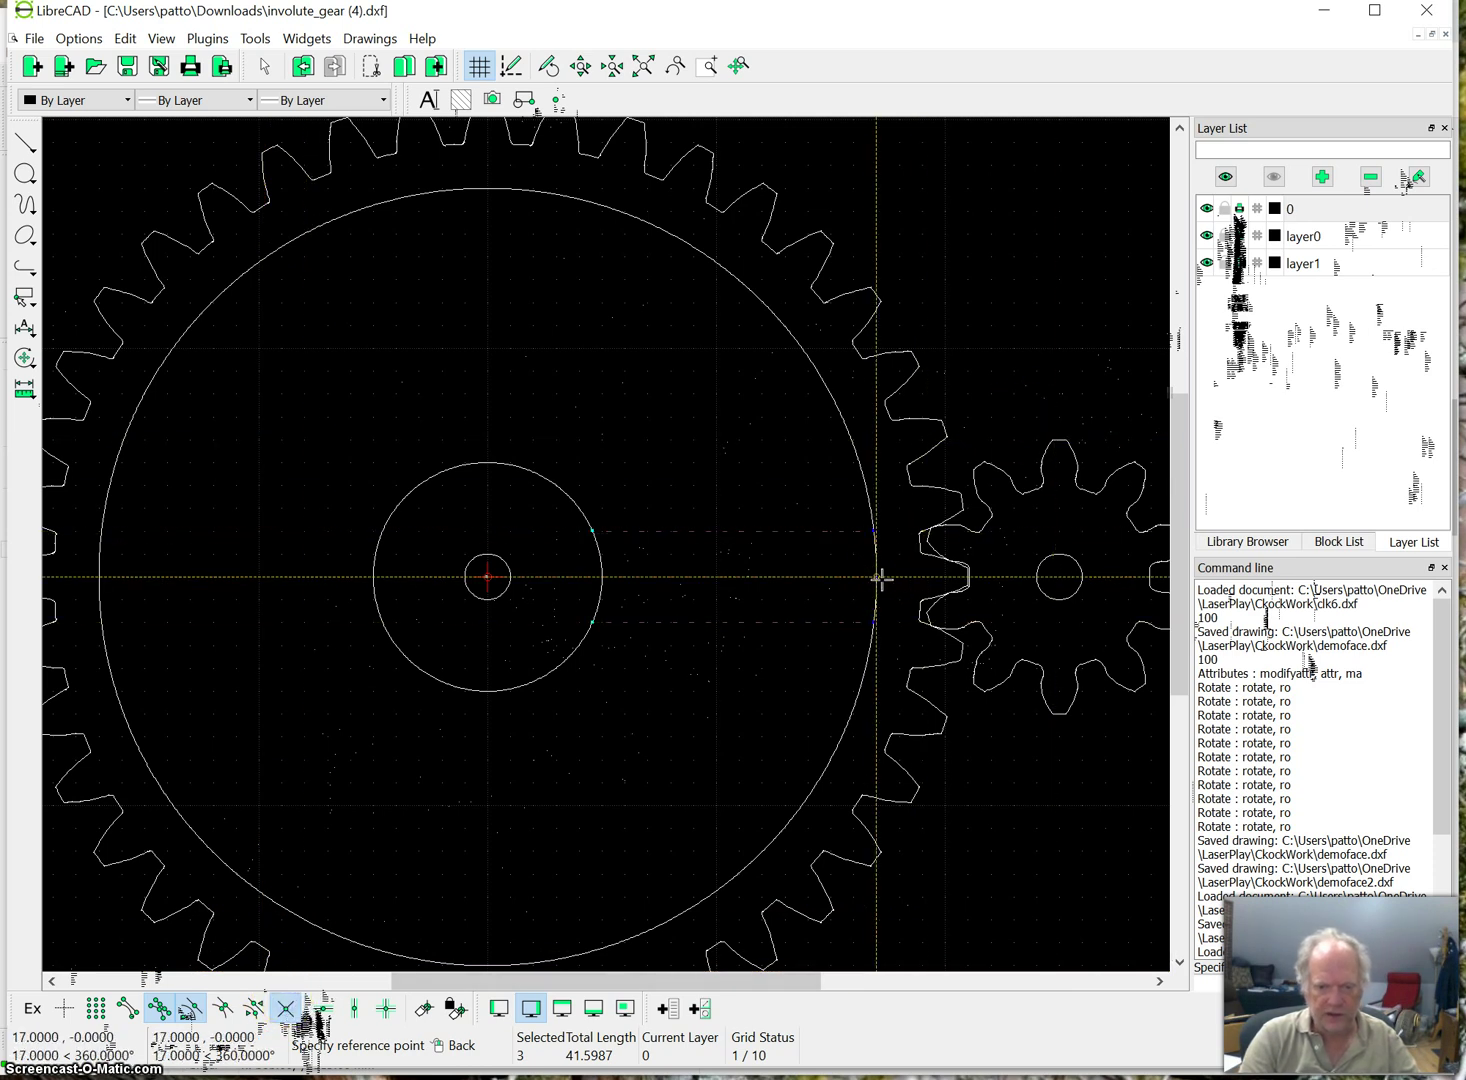
pyautogui.click(879, 577)
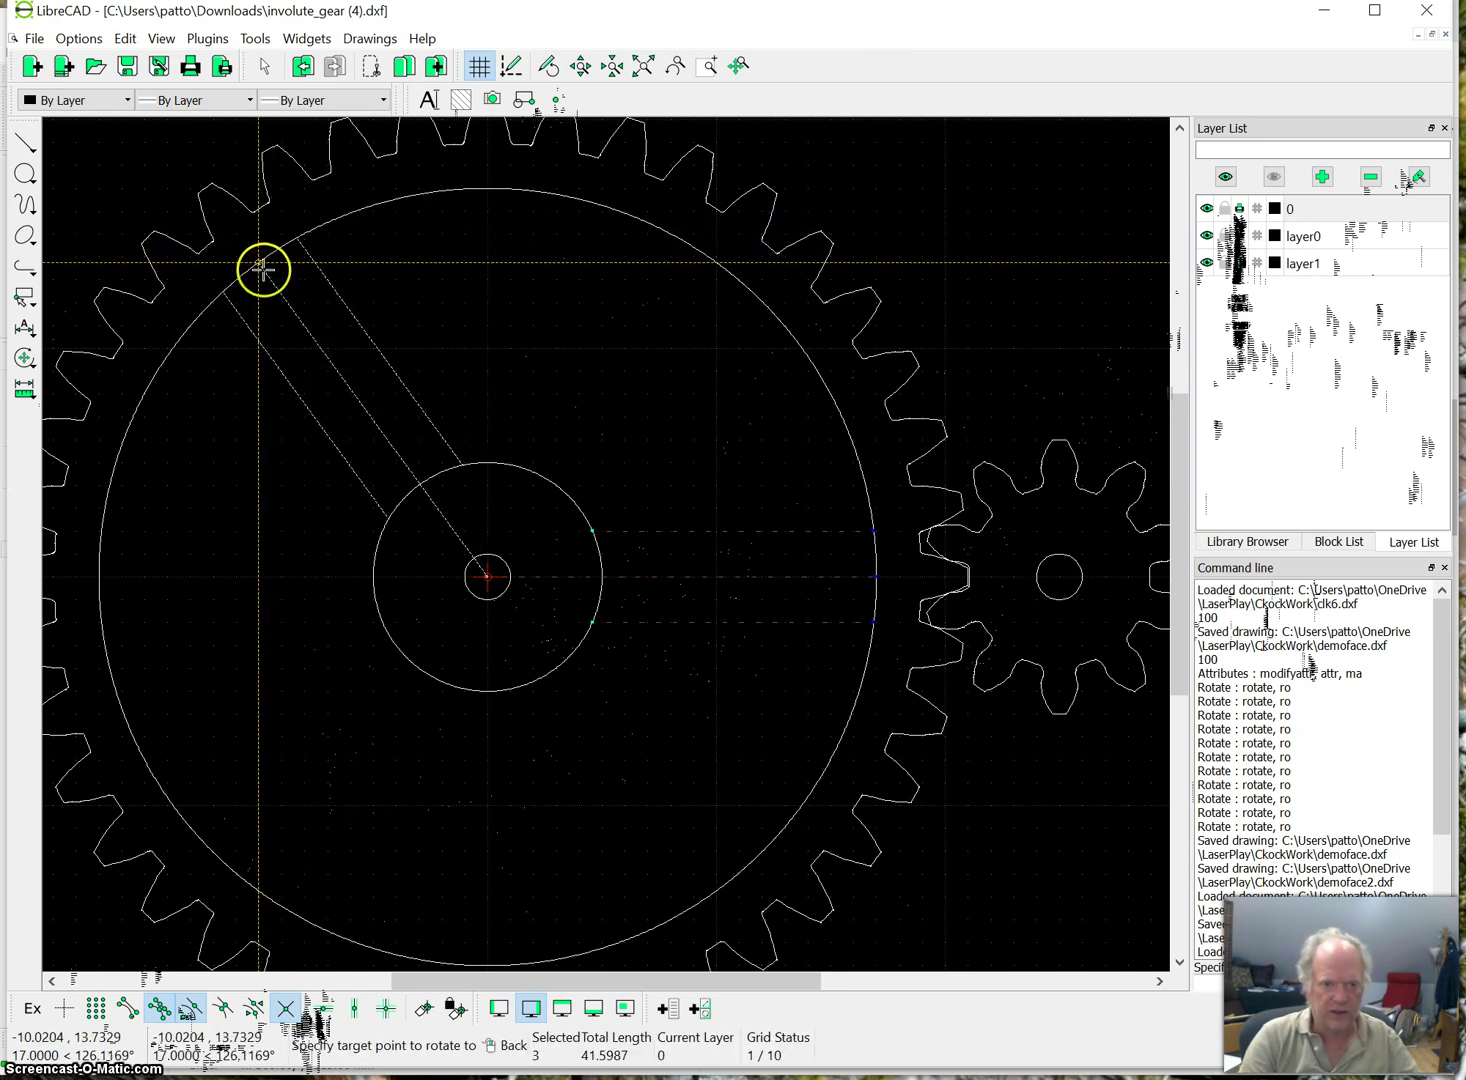
pyautogui.click(250, 272)
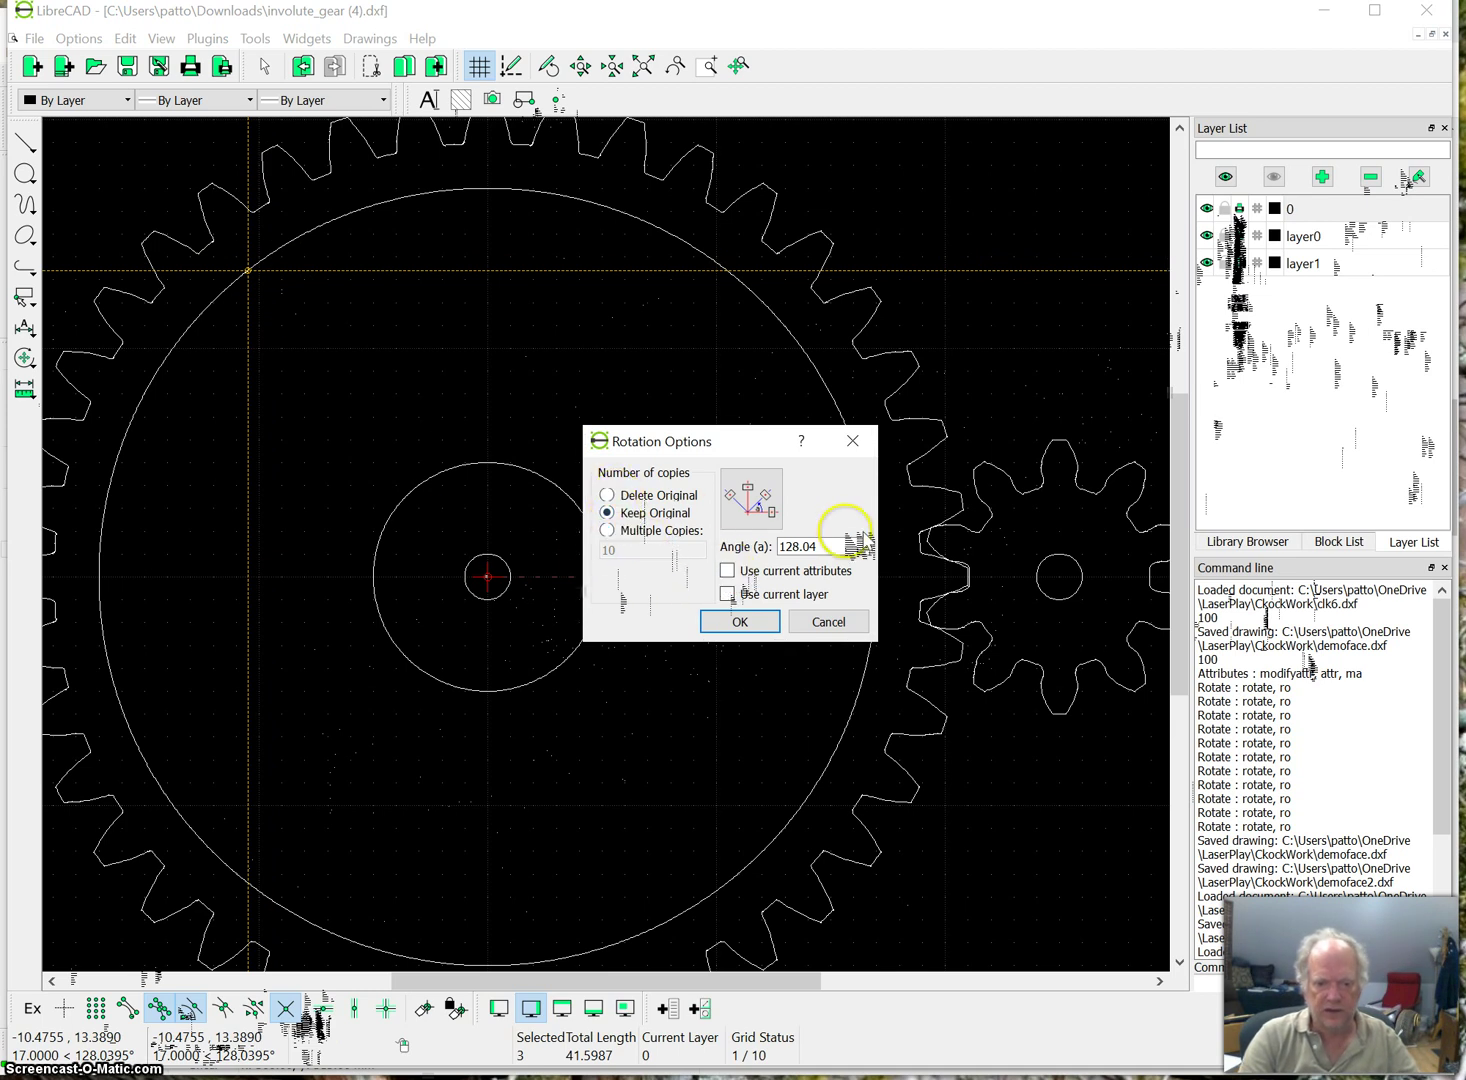
pyautogui.write('120')
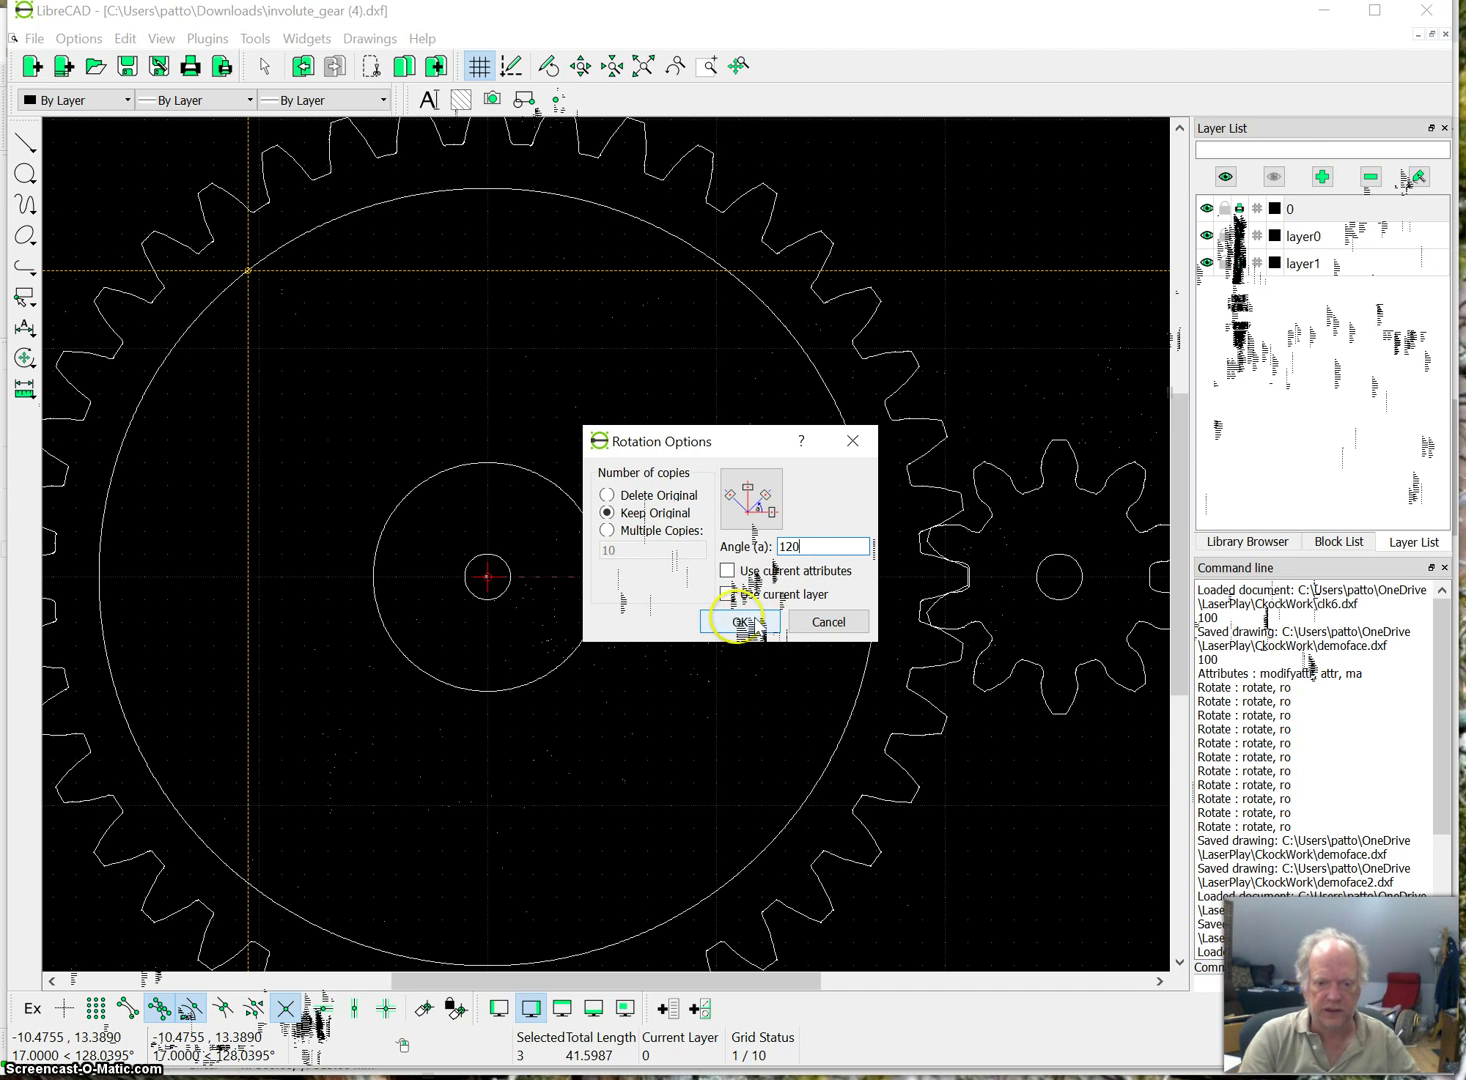
pyautogui.click(740, 621)
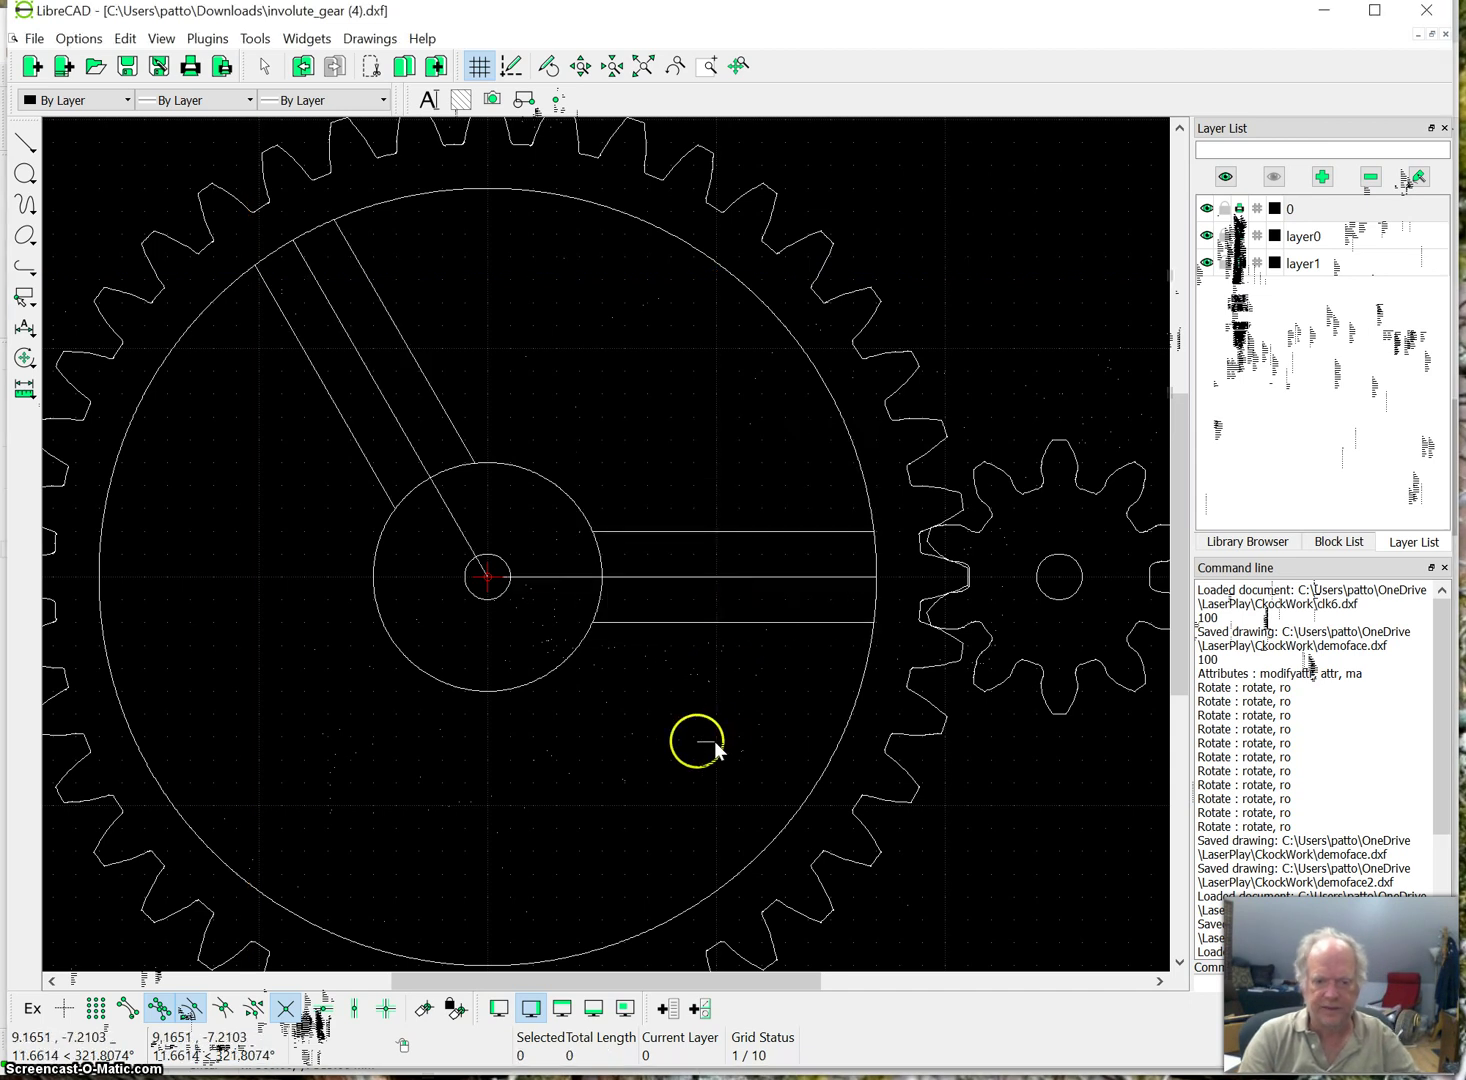
# Copy the three original spoke lines rotated 240° about the gear centre, keeping the originals.
pyautogui.click(757, 622)
pyautogui.click(750, 579)
pyautogui.click(754, 533)
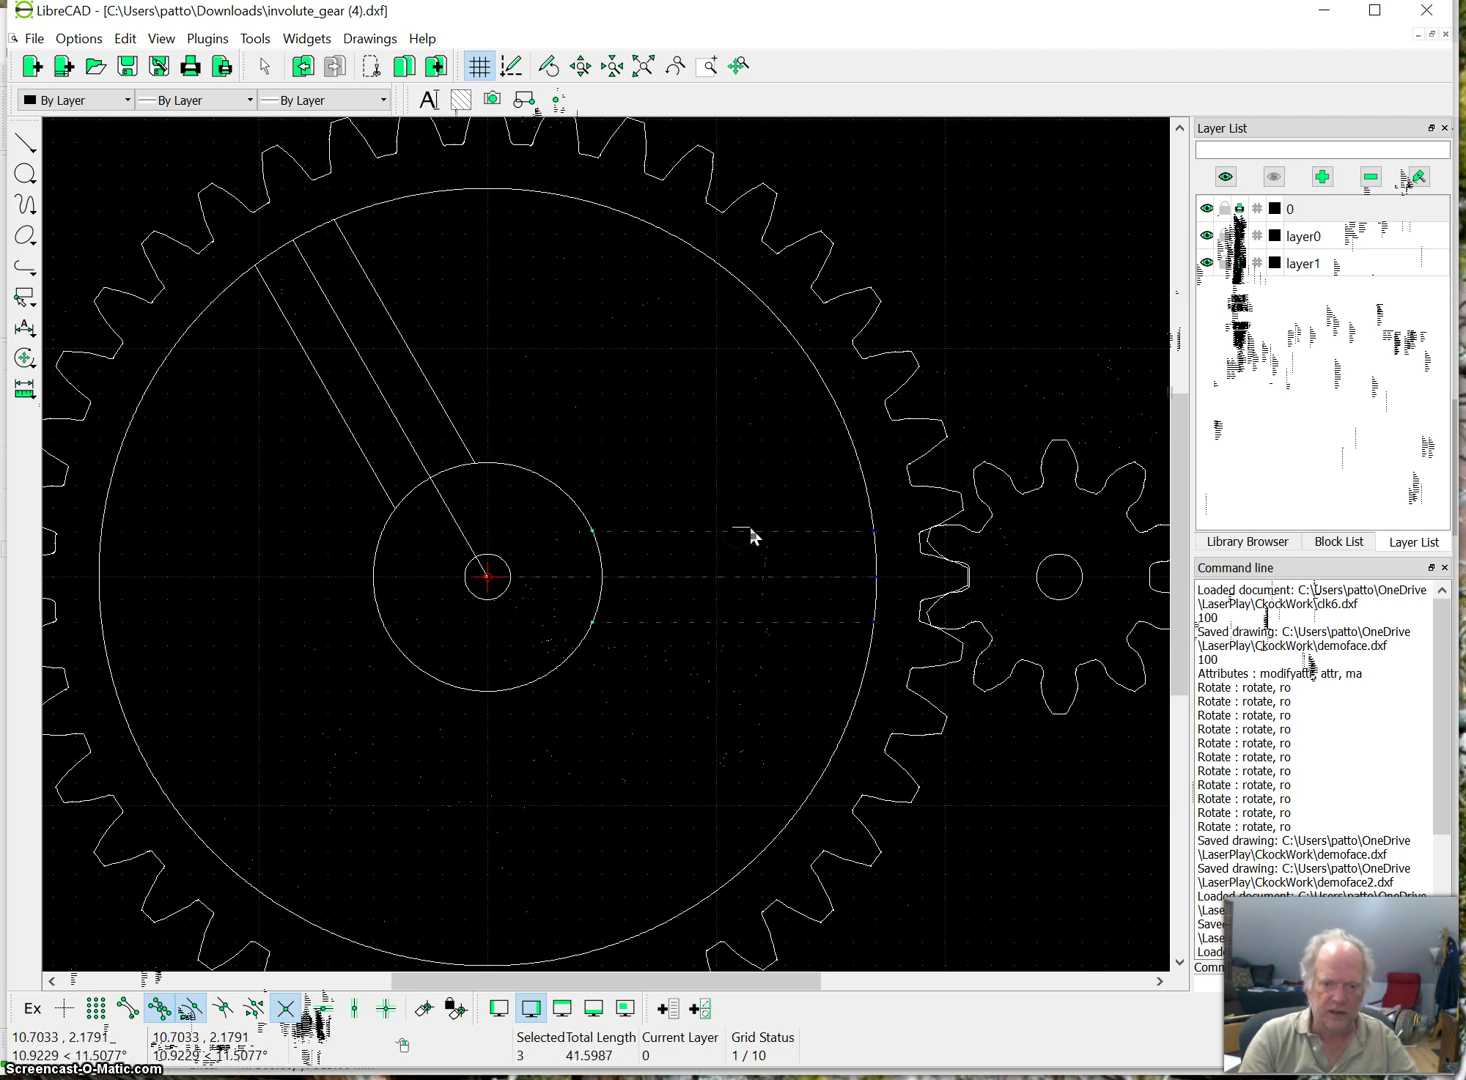
pyautogui.click(620, 415)
pyautogui.rightClick(684, 366)
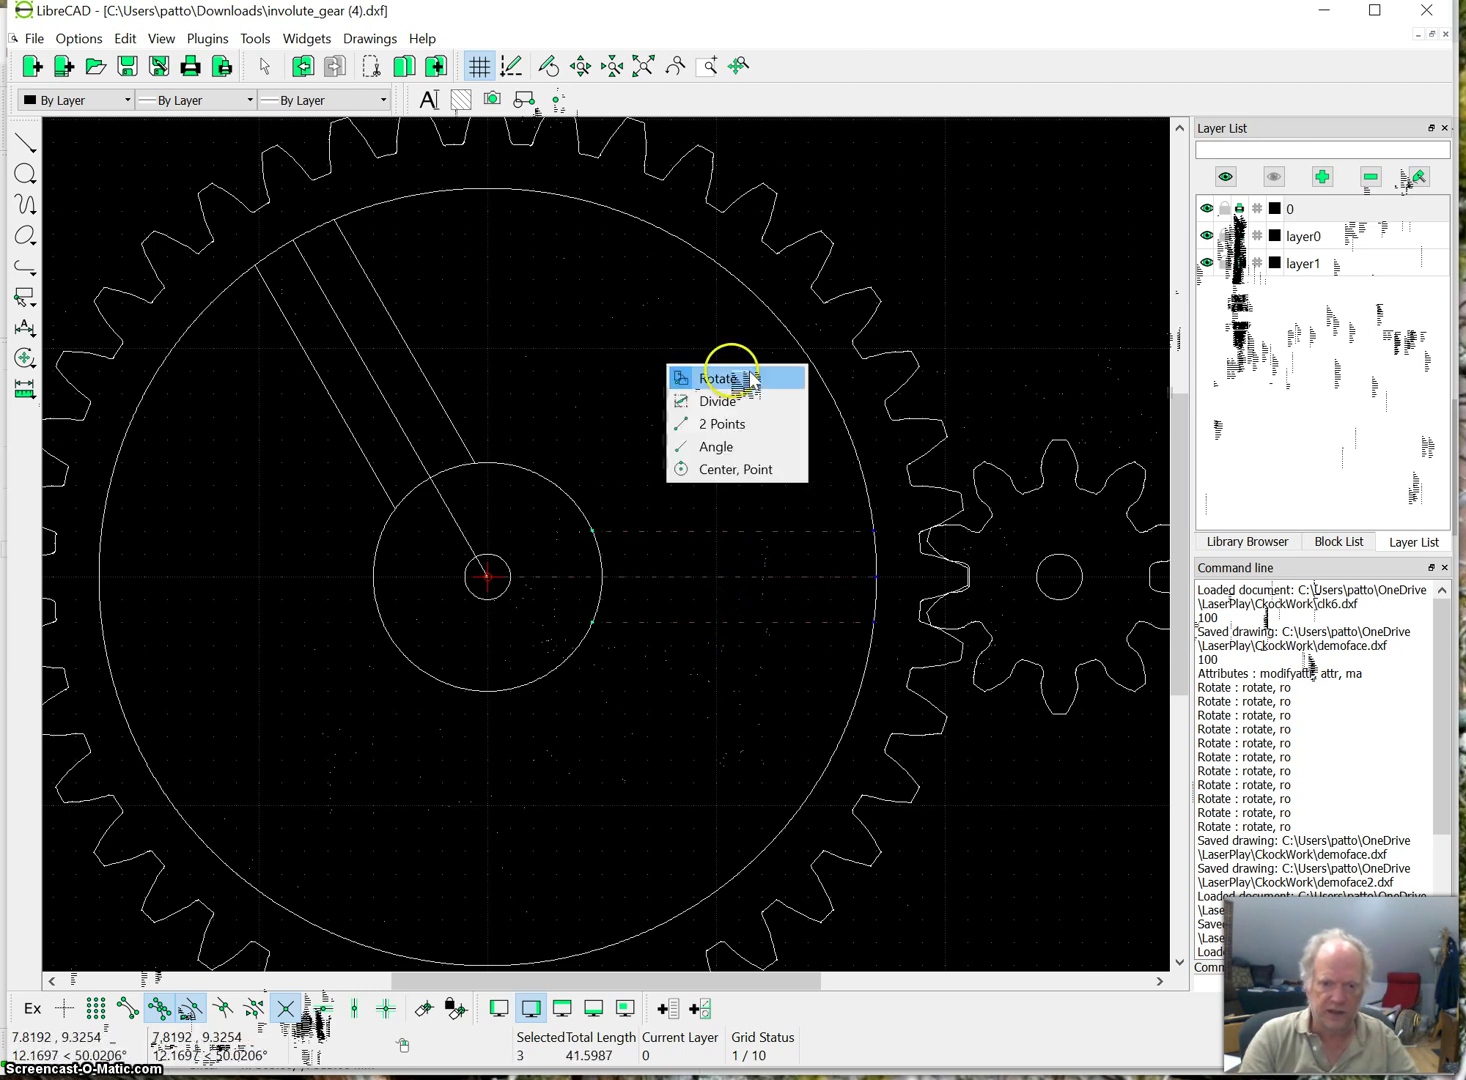
pyautogui.click(723, 380)
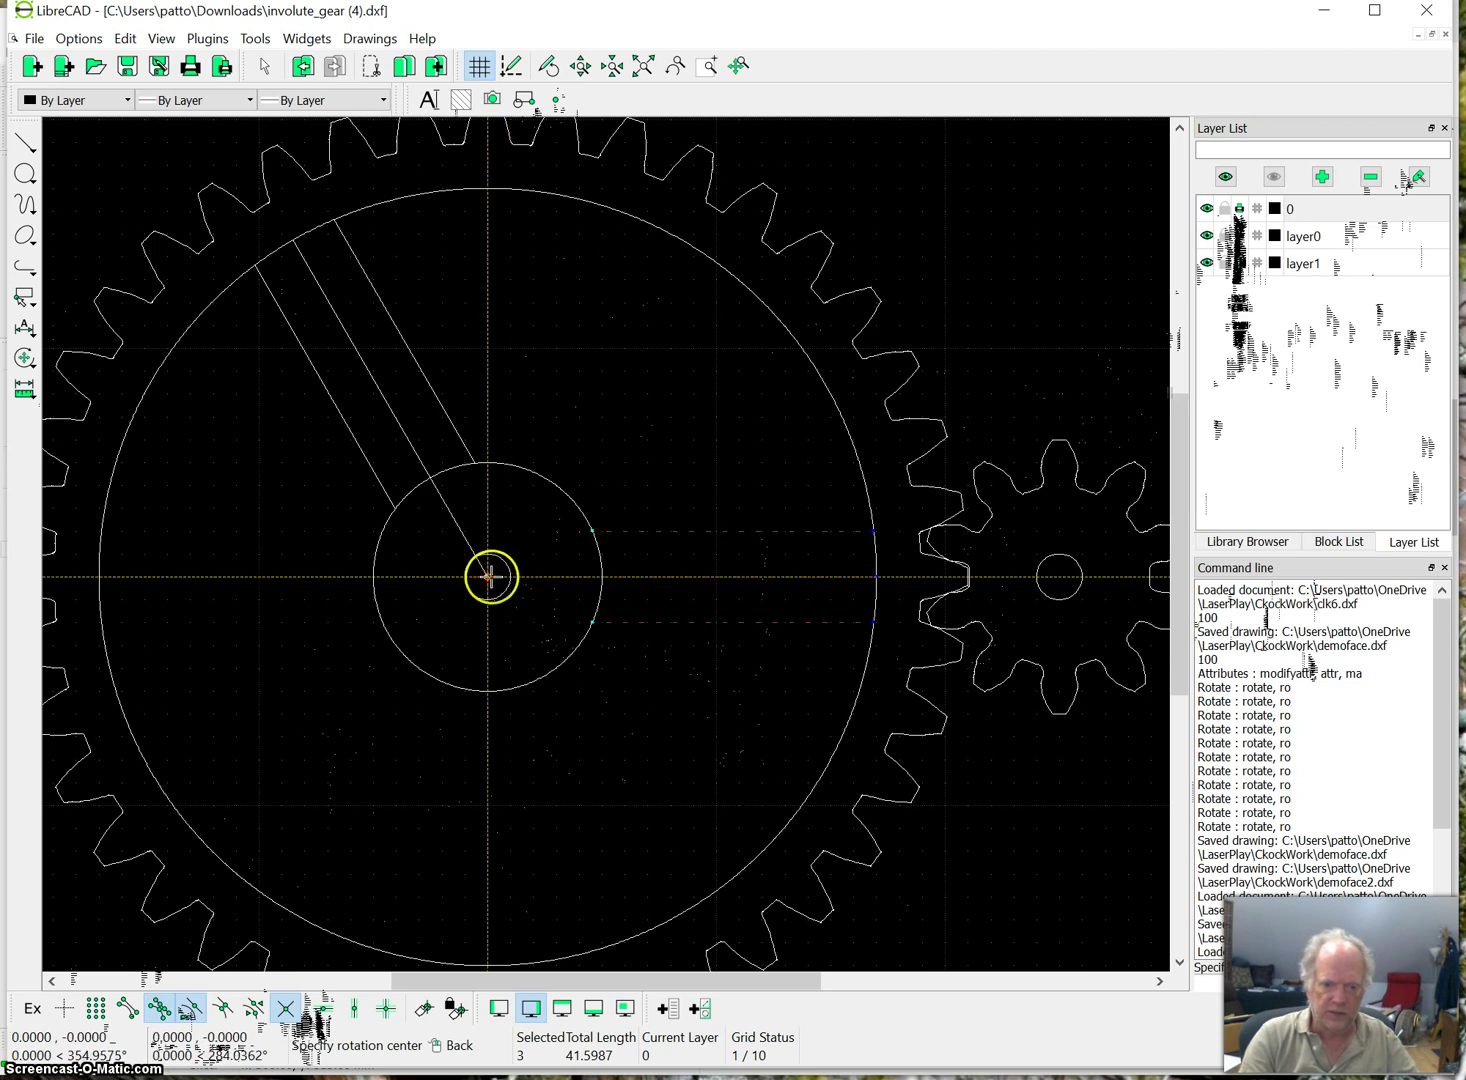
pyautogui.click(487, 577)
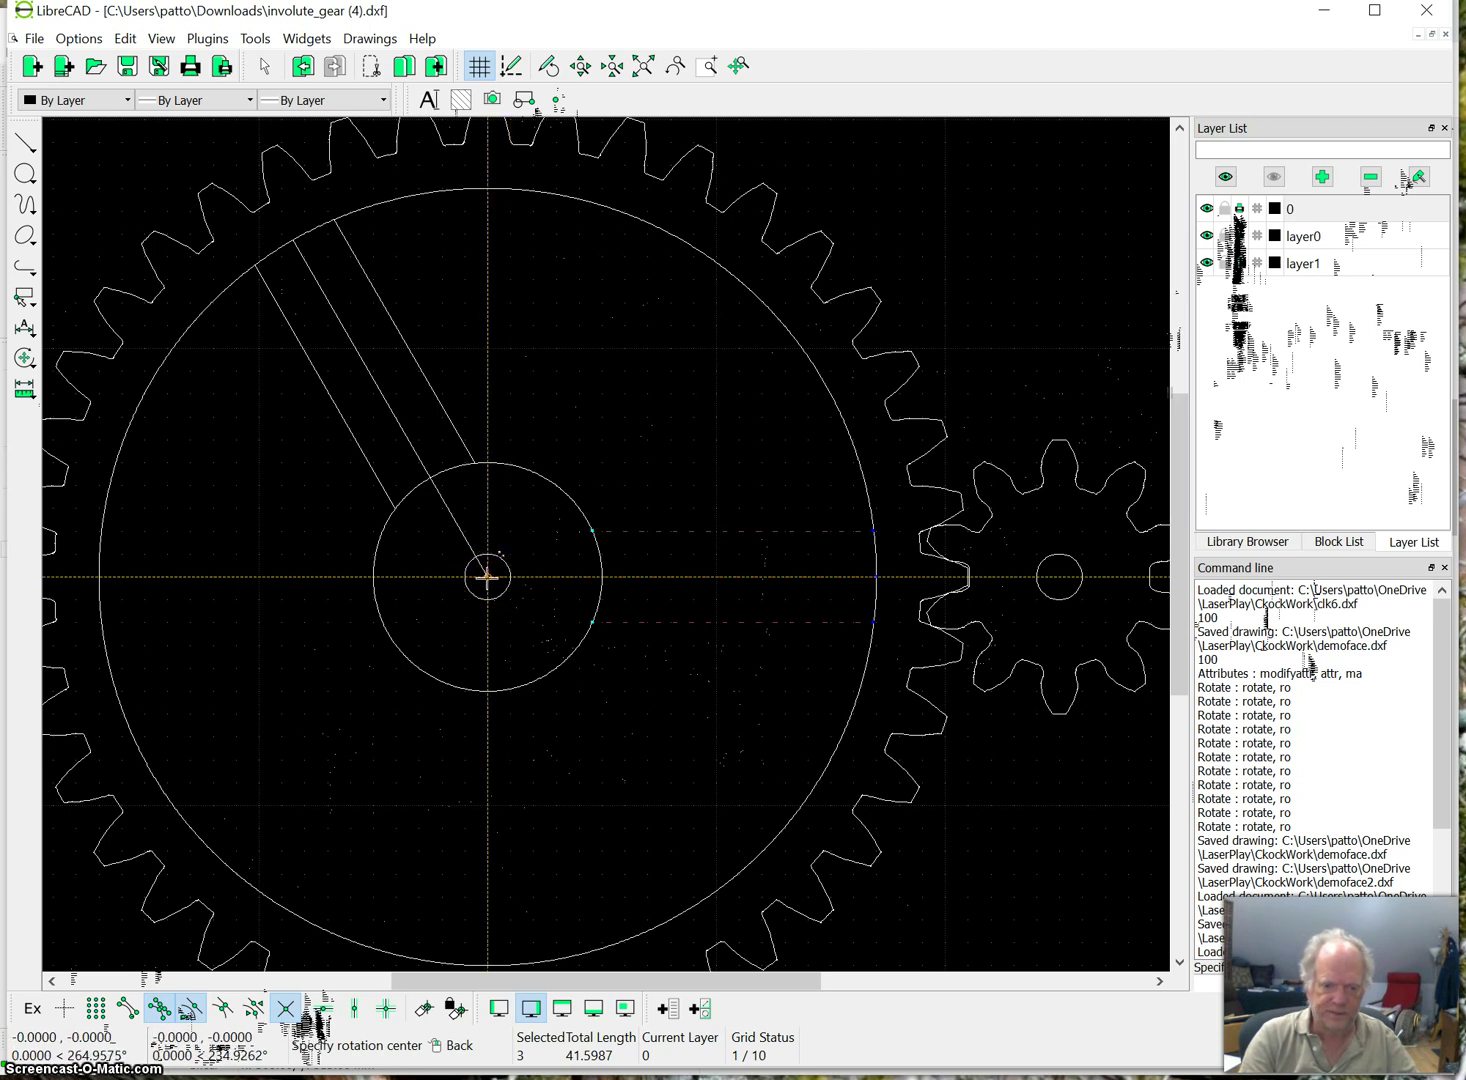
pyautogui.click(853, 571)
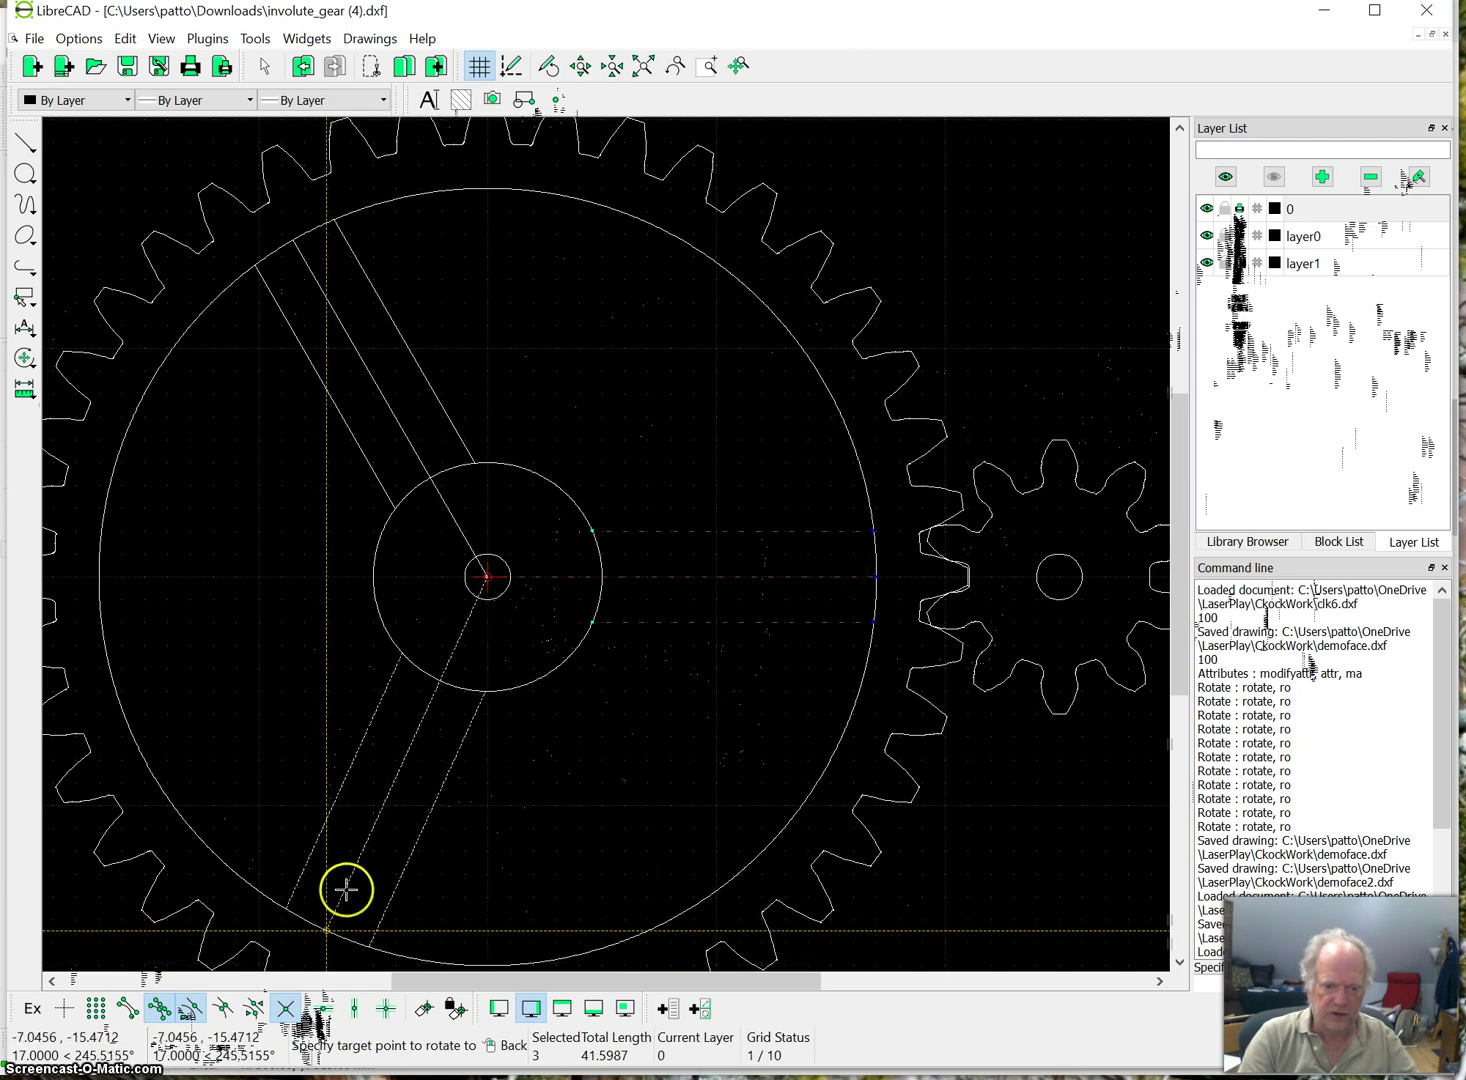
pyautogui.click(344, 885)
pyautogui.doubleClick(846, 542)
pyautogui.write('240')
pyautogui.click(770, 620)
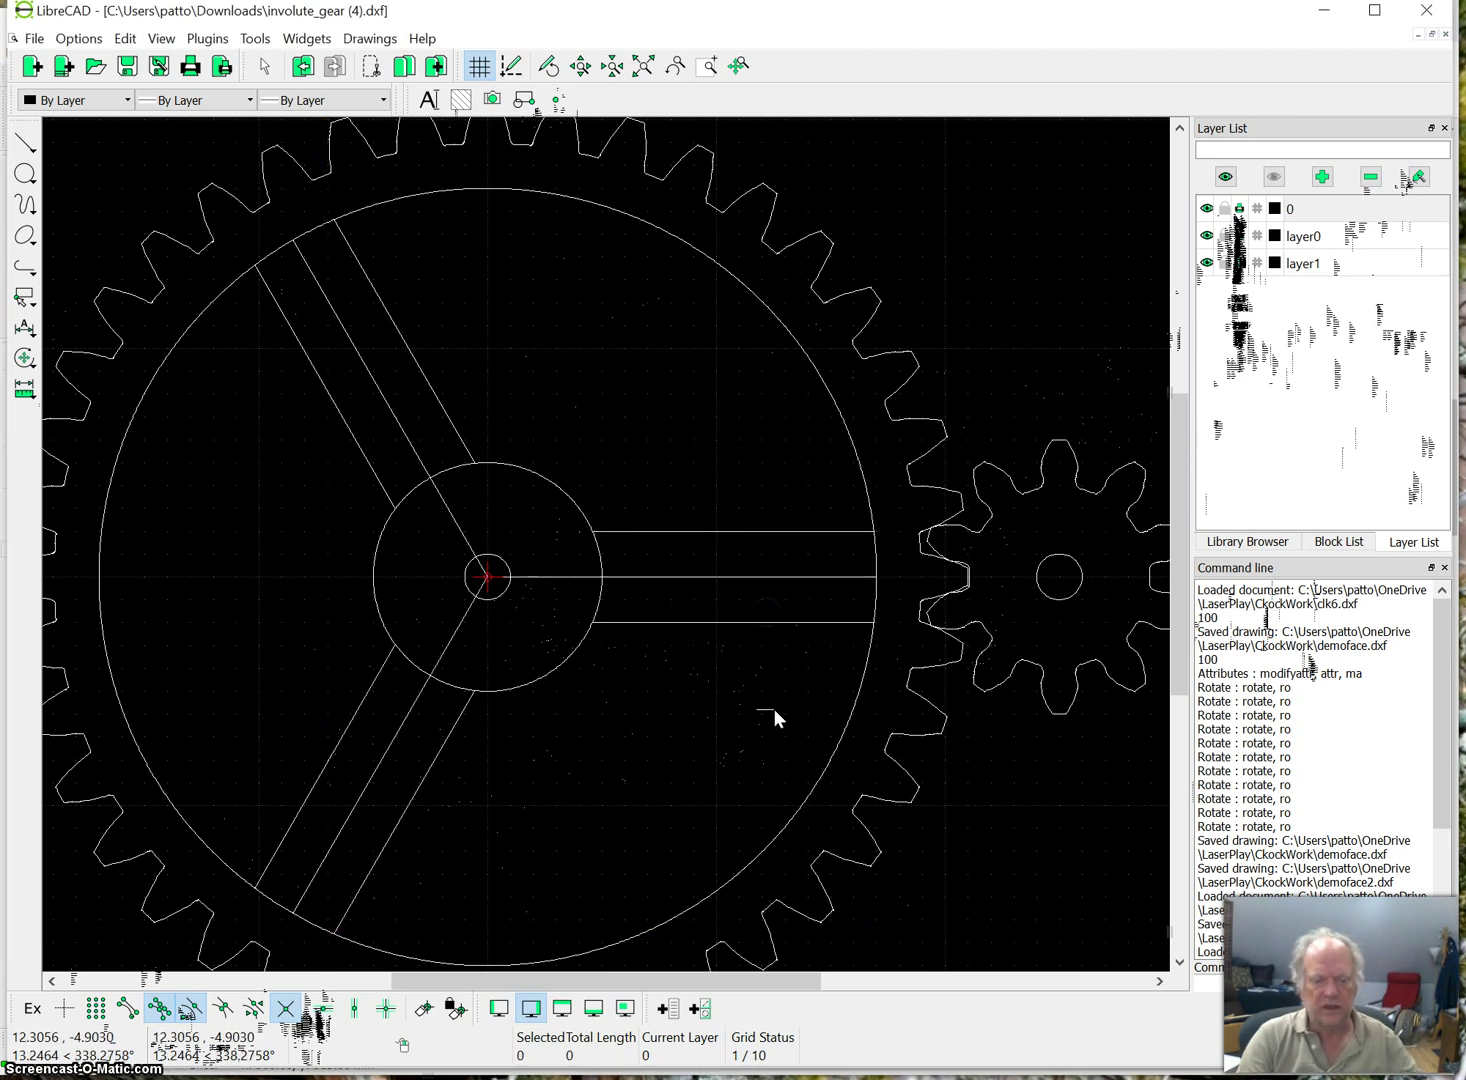
# Delete the centre lines of the two rotated spokes.
pyautogui.click(565, 580)
pyautogui.click(476, 624)
pyautogui.click(406, 441)
pyautogui.press('Delete')
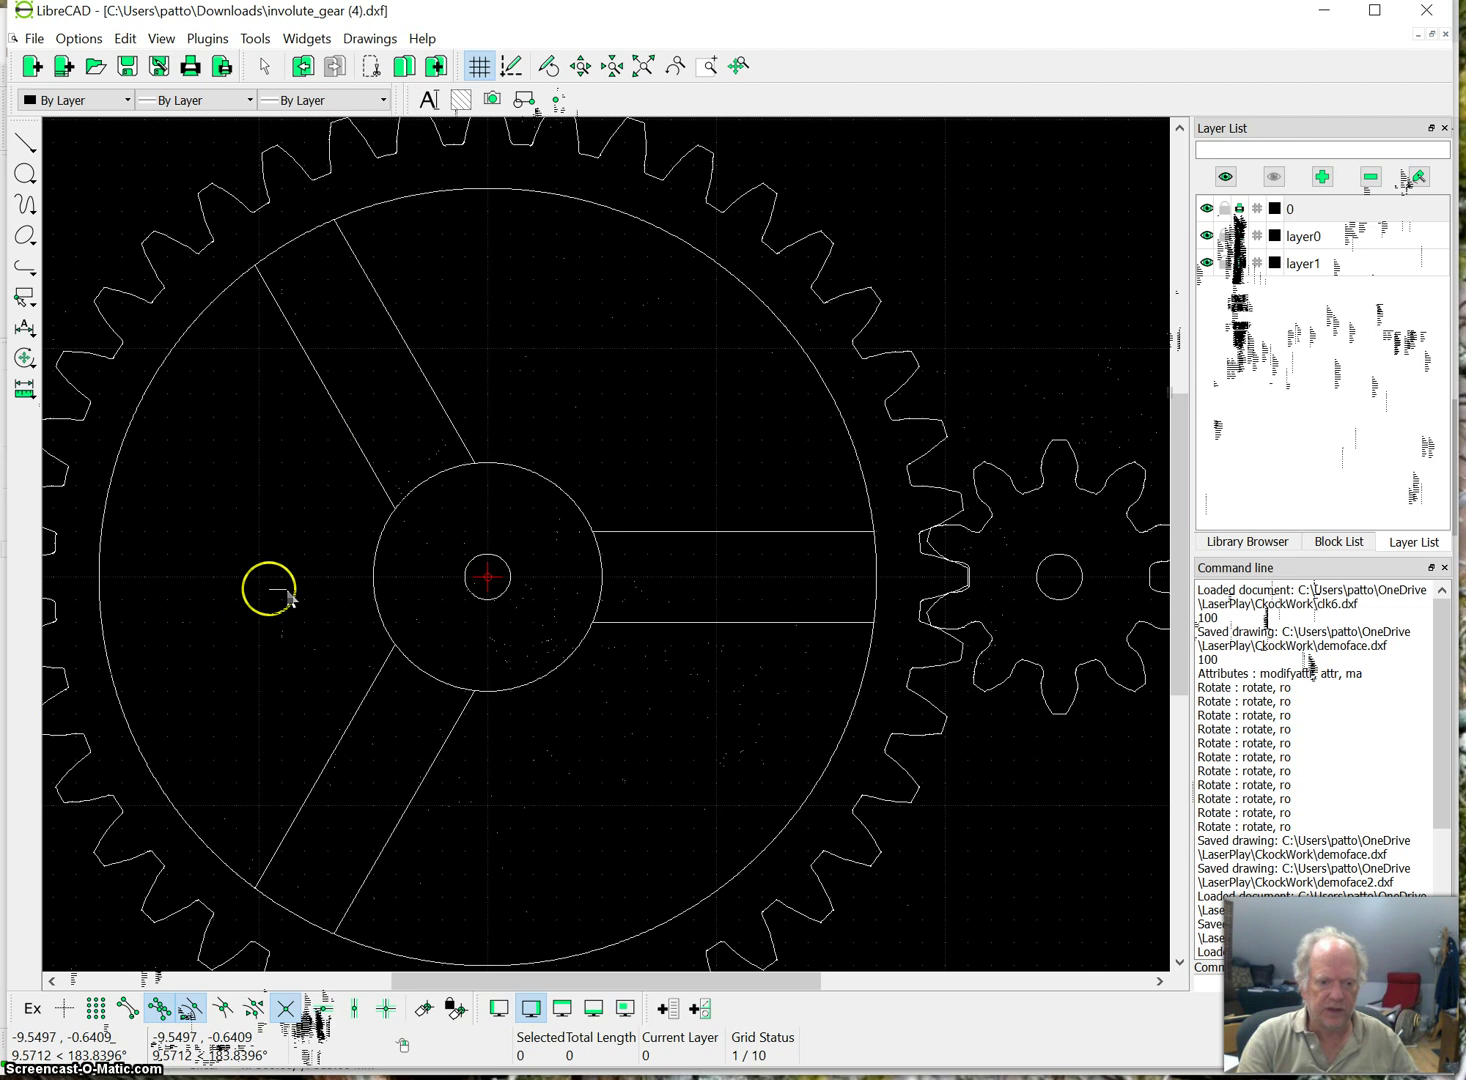
# Divide the hub circle at each point where a spoke line meets it.
pyautogui.rightClick(256, 520)
pyautogui.click(295, 560)
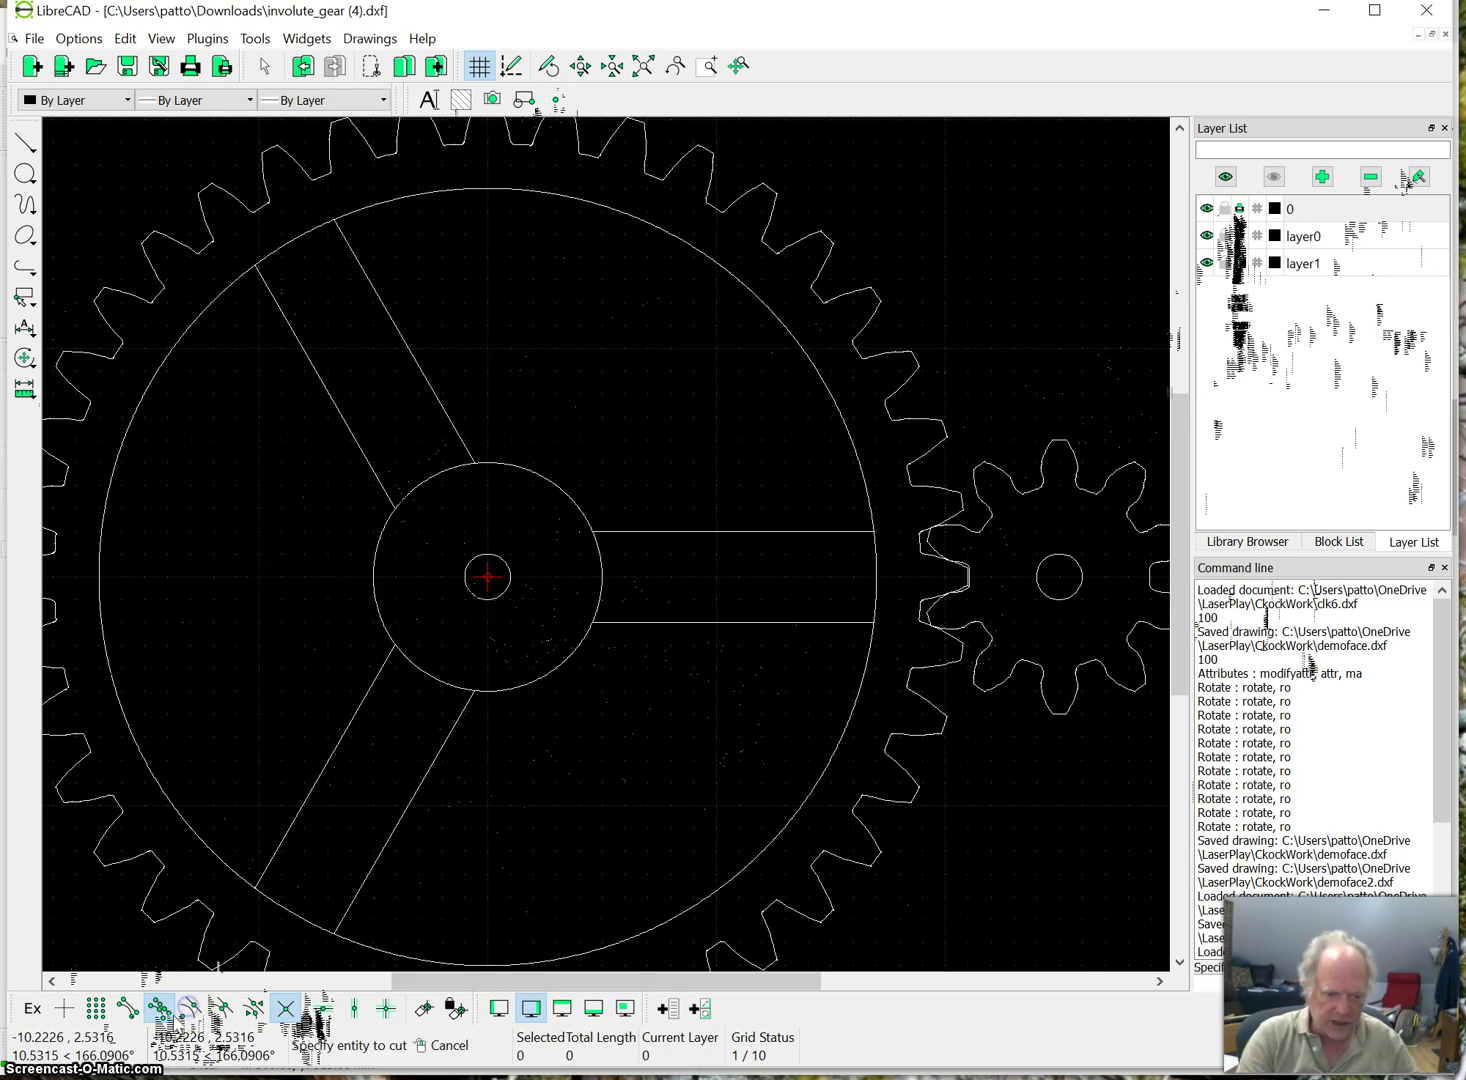
pyautogui.click(369, 588)
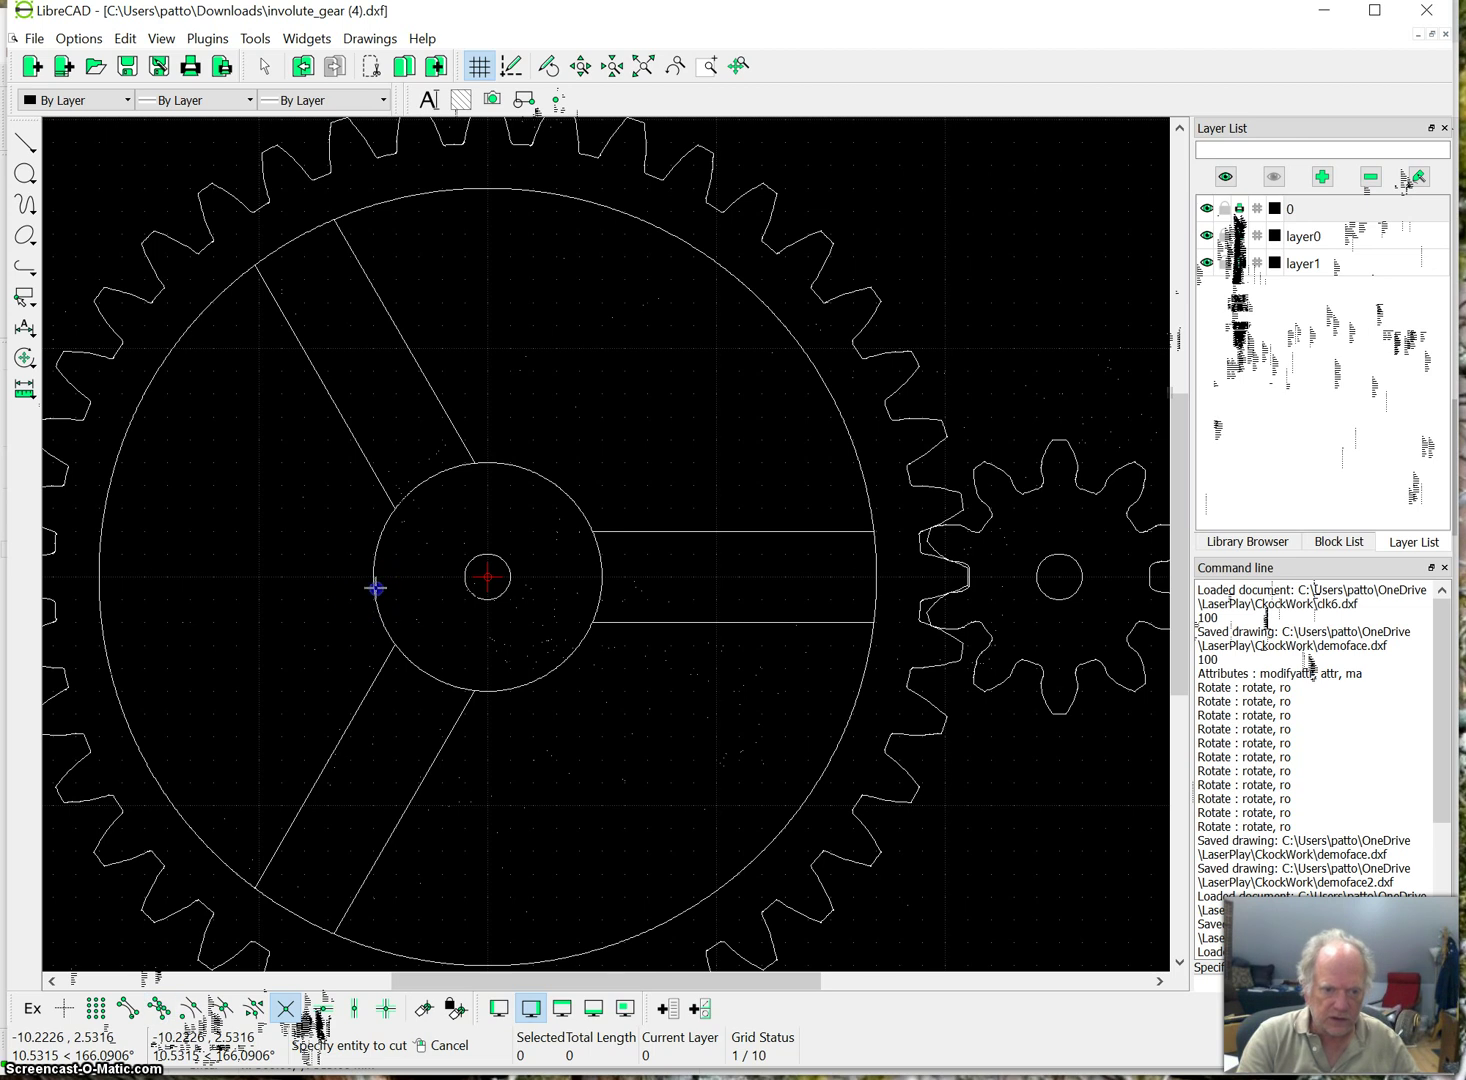
pyautogui.click(375, 588)
pyautogui.click(398, 523)
pyautogui.click(490, 491)
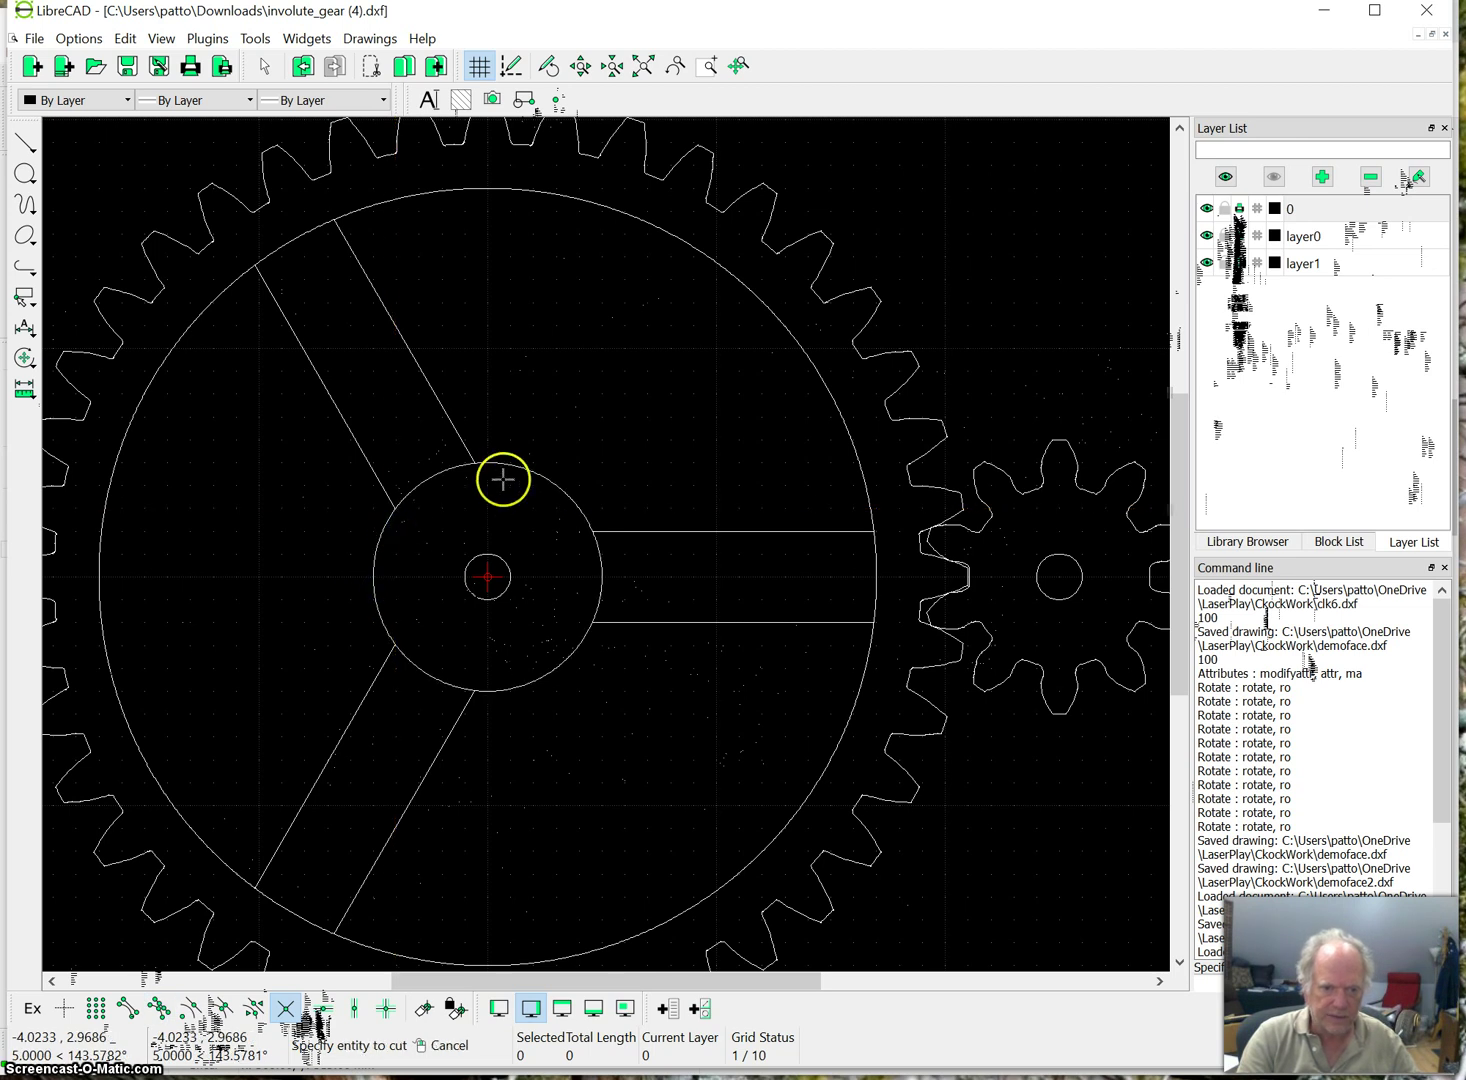
pyautogui.click(478, 461)
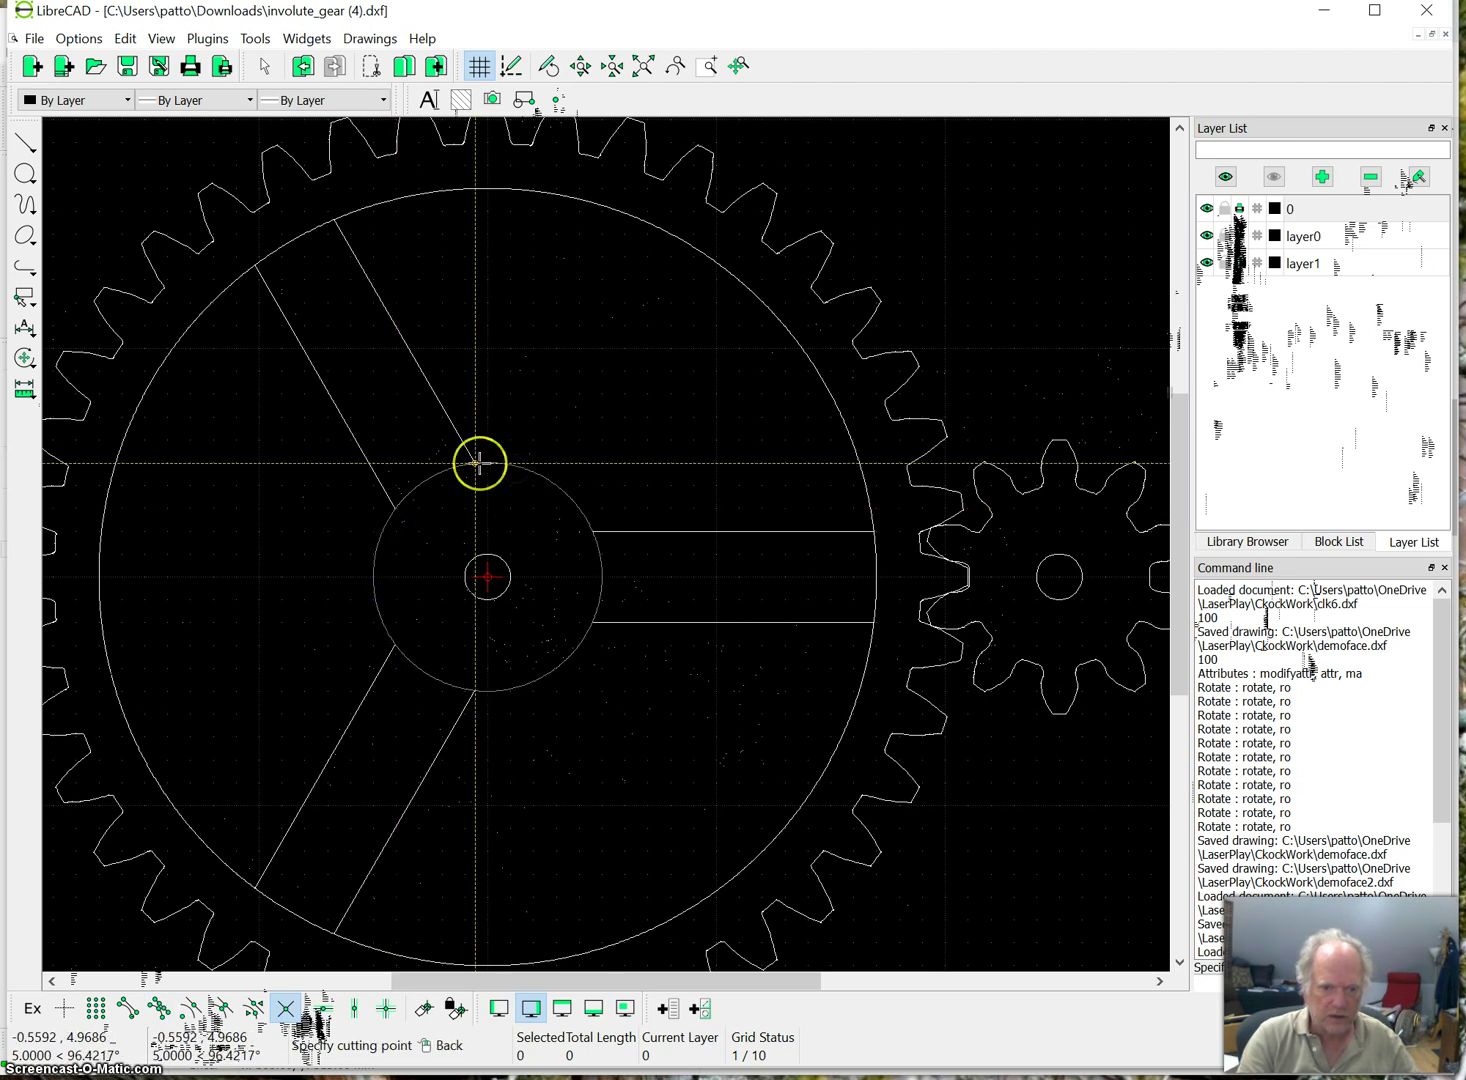
pyautogui.click(590, 509)
pyautogui.click(578, 510)
pyautogui.click(582, 536)
pyautogui.click(595, 584)
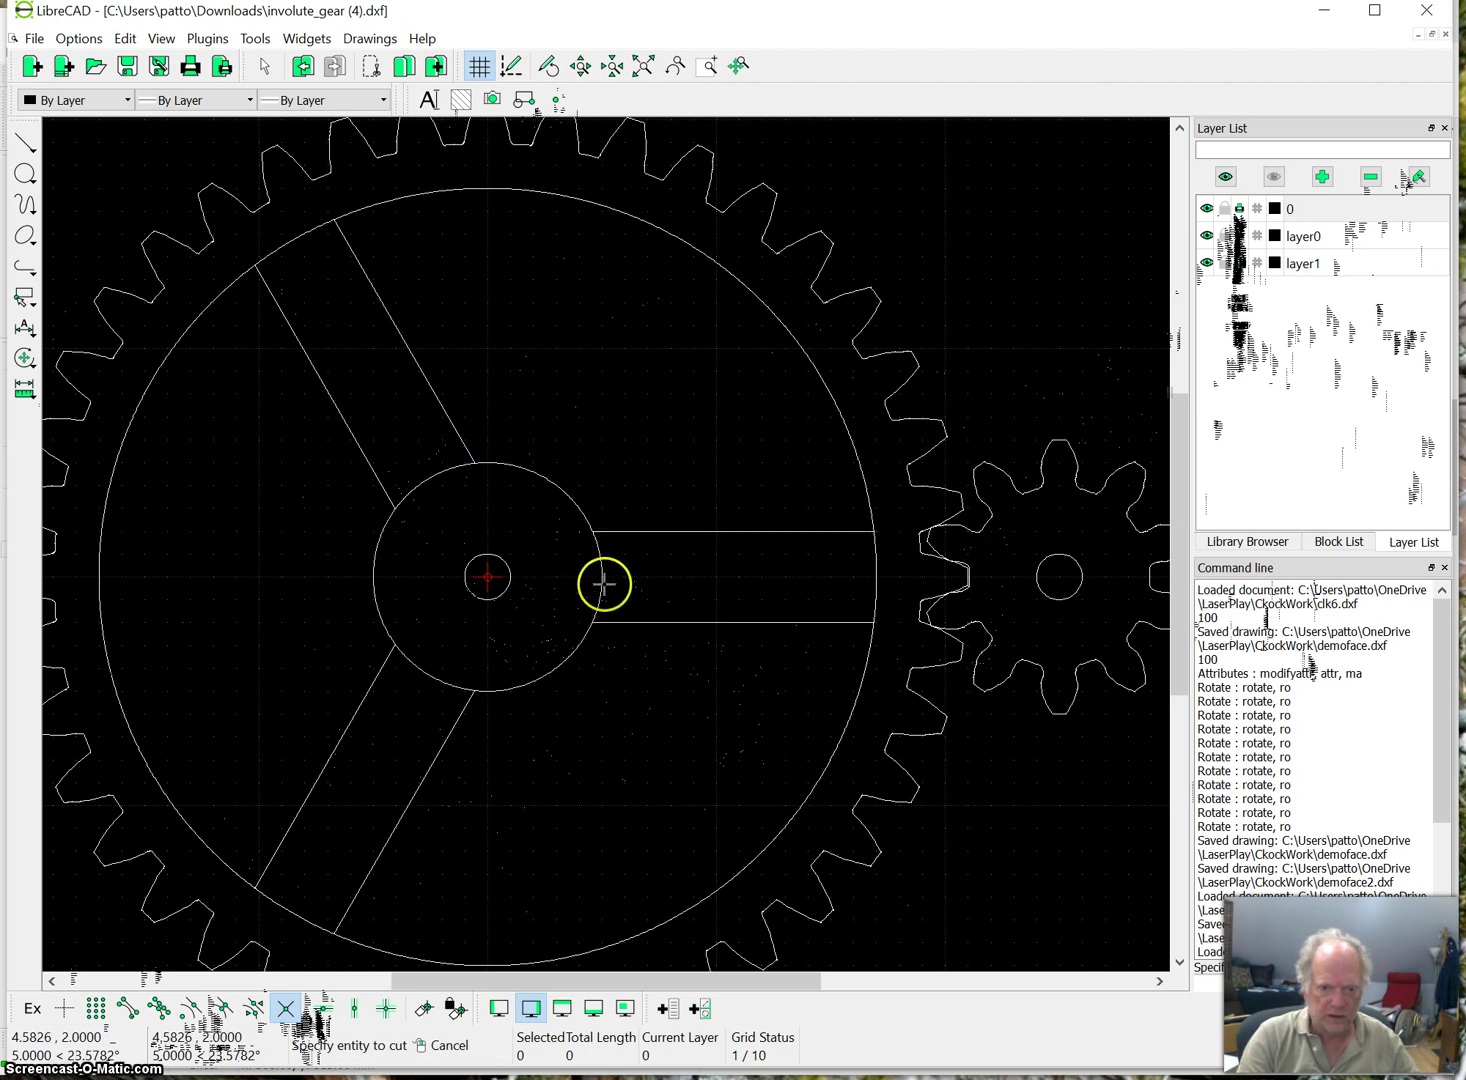
pyautogui.click(600, 583)
pyautogui.click(591, 627)
pyautogui.click(538, 700)
pyautogui.click(518, 687)
pyautogui.click(481, 690)
pyautogui.click(382, 613)
pyautogui.click(400, 728)
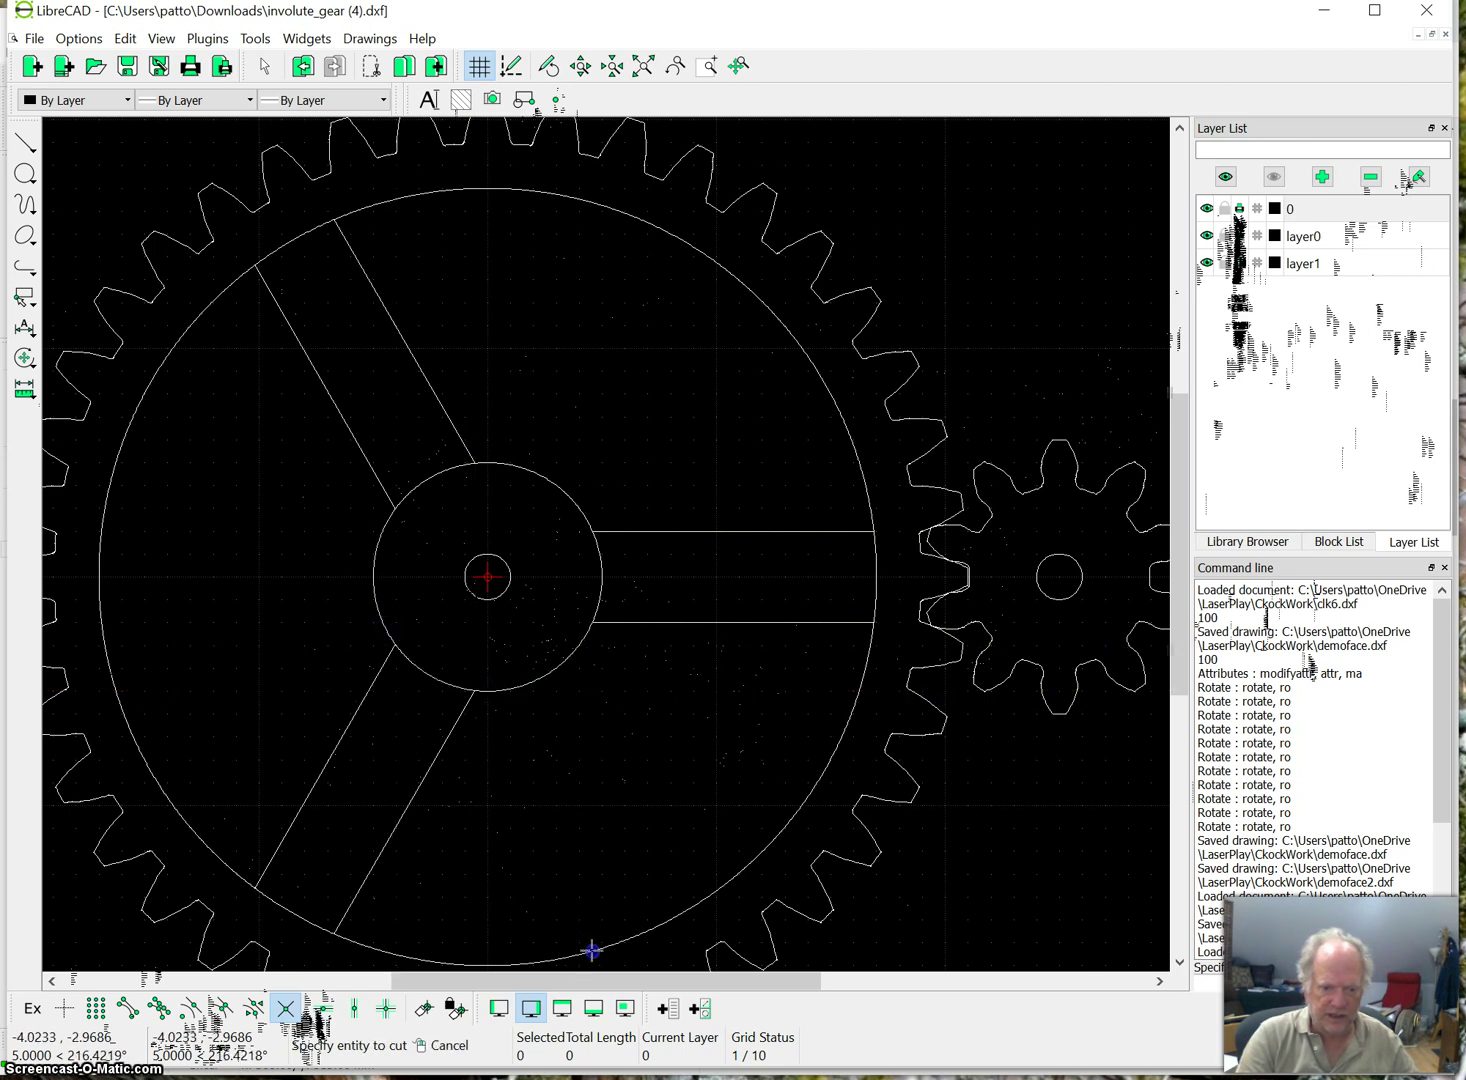
# Divide the large rim circle at each spoke-line intersection.
pyautogui.click(390, 957)
pyautogui.click(371, 948)
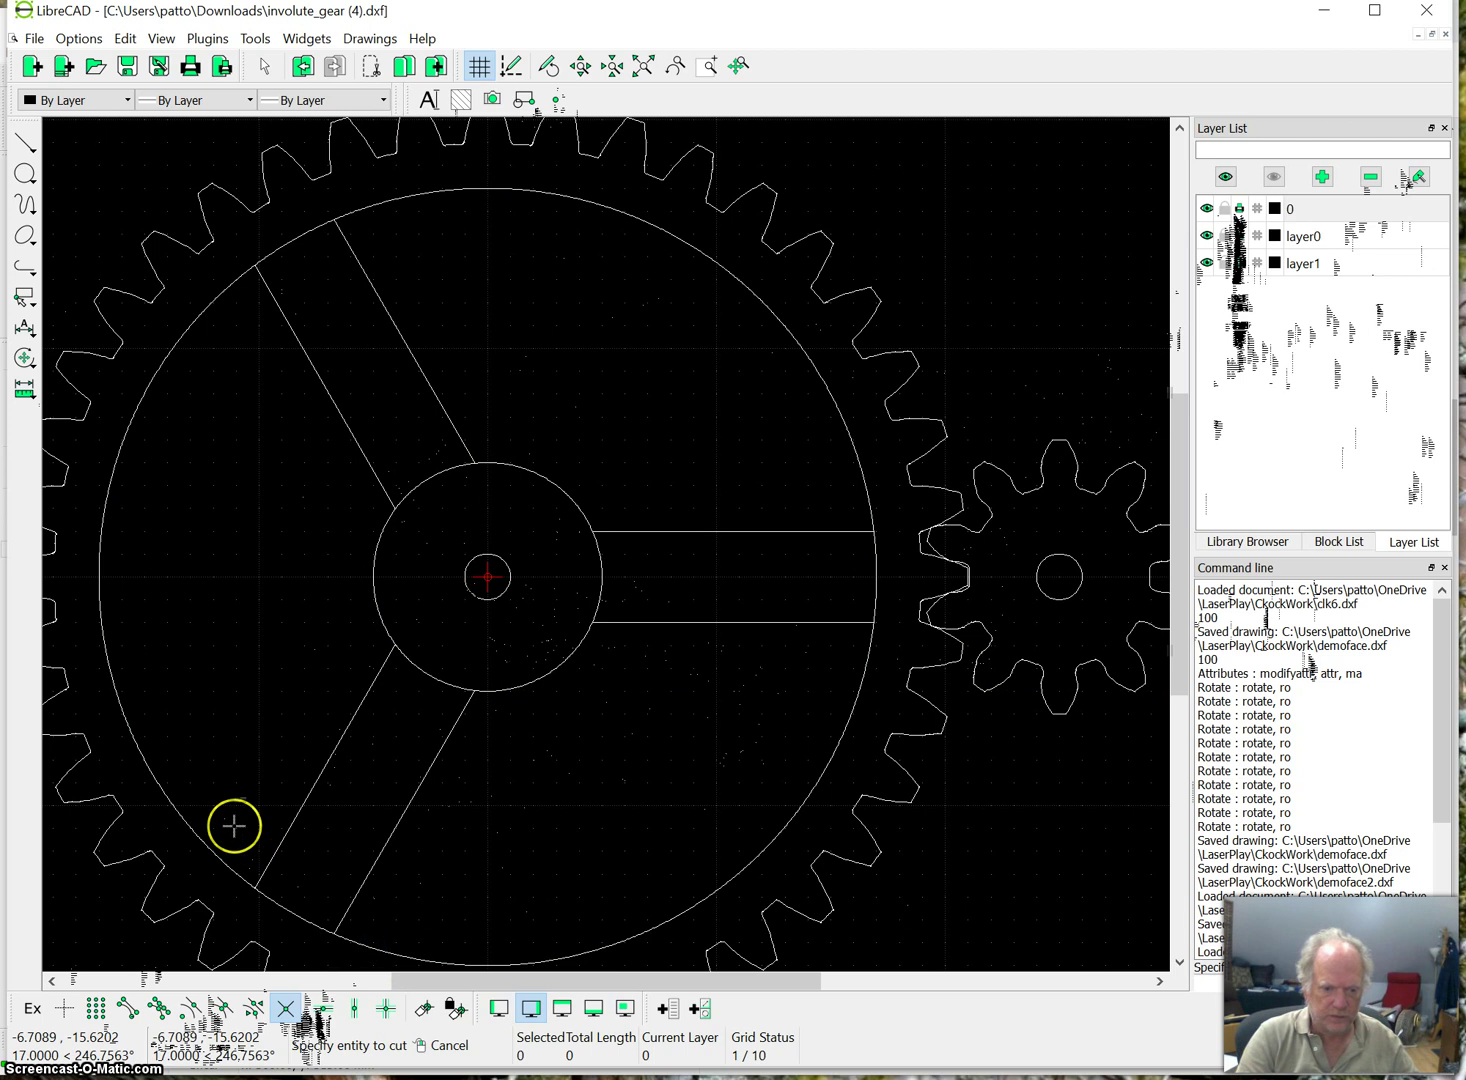
pyautogui.click(213, 853)
pyautogui.click(233, 880)
pyautogui.click(163, 444)
pyautogui.click(172, 359)
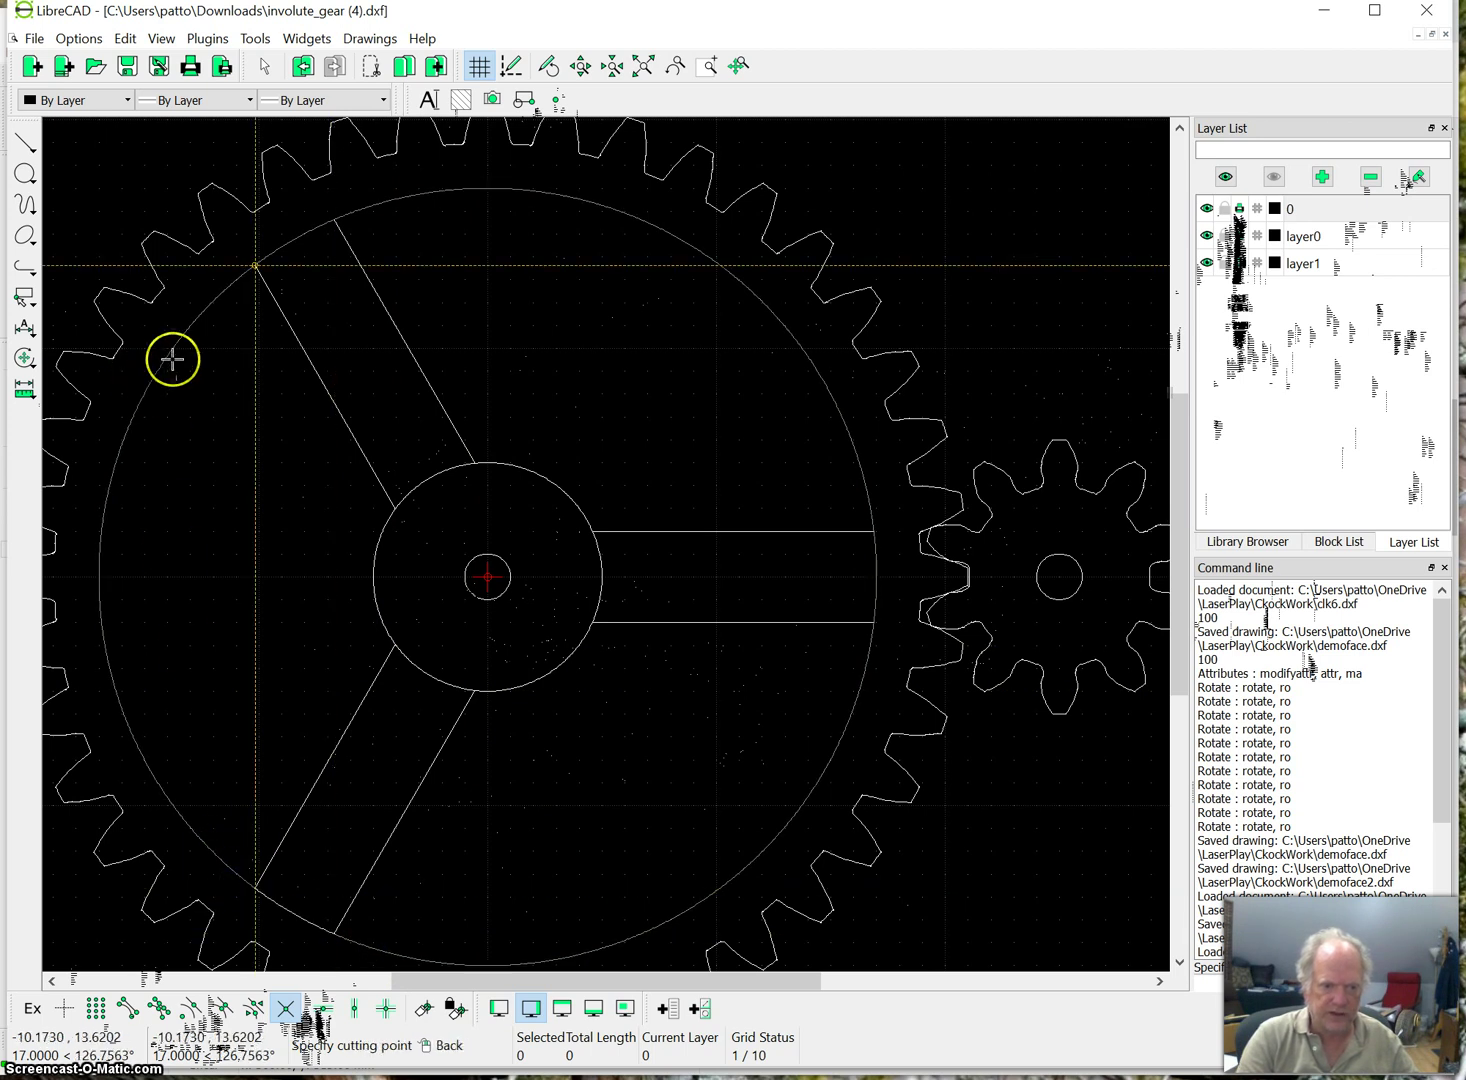
pyautogui.click(229, 274)
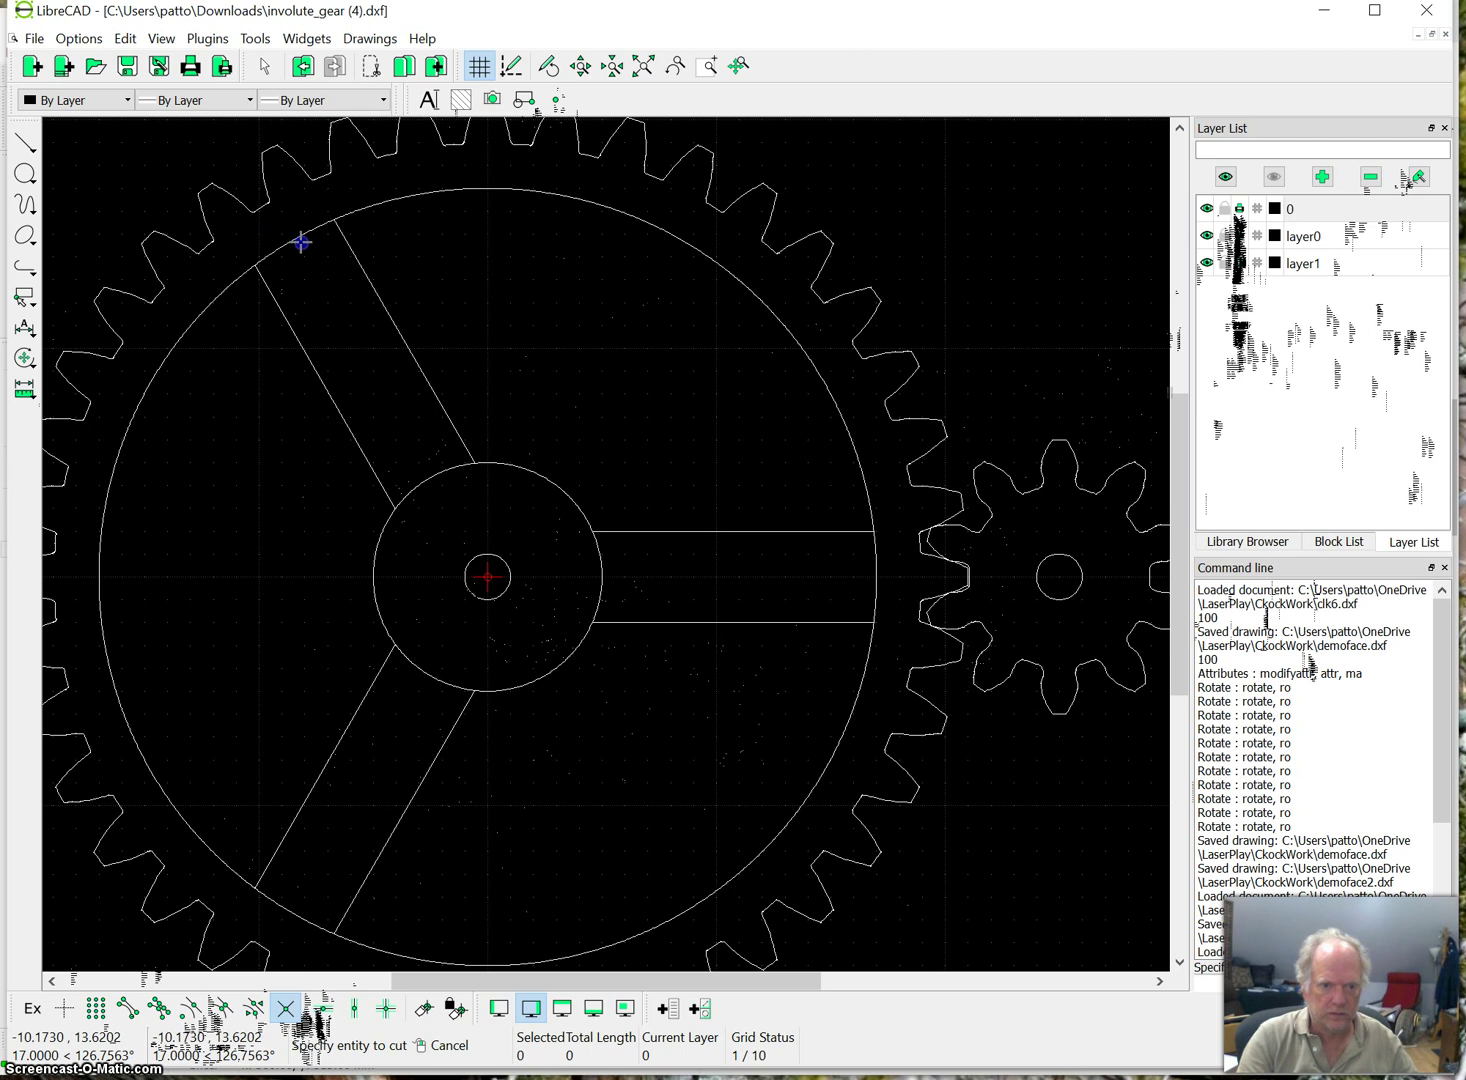
pyautogui.click(301, 241)
pyautogui.click(329, 216)
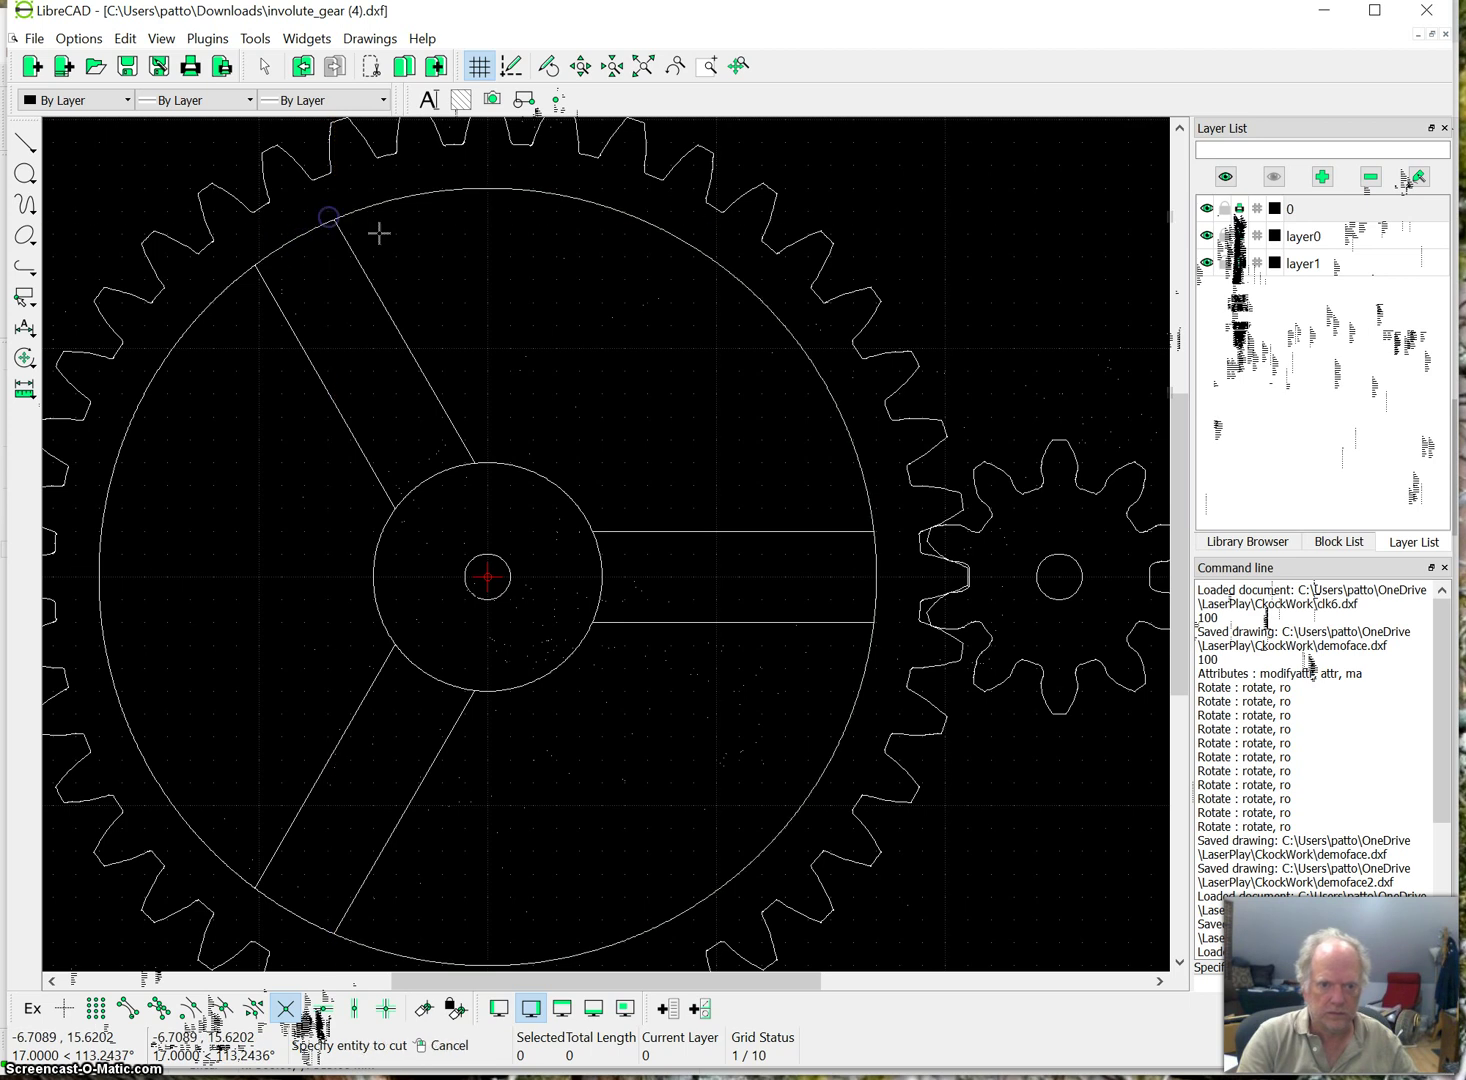
pyautogui.click(507, 192)
pyautogui.click(765, 510)
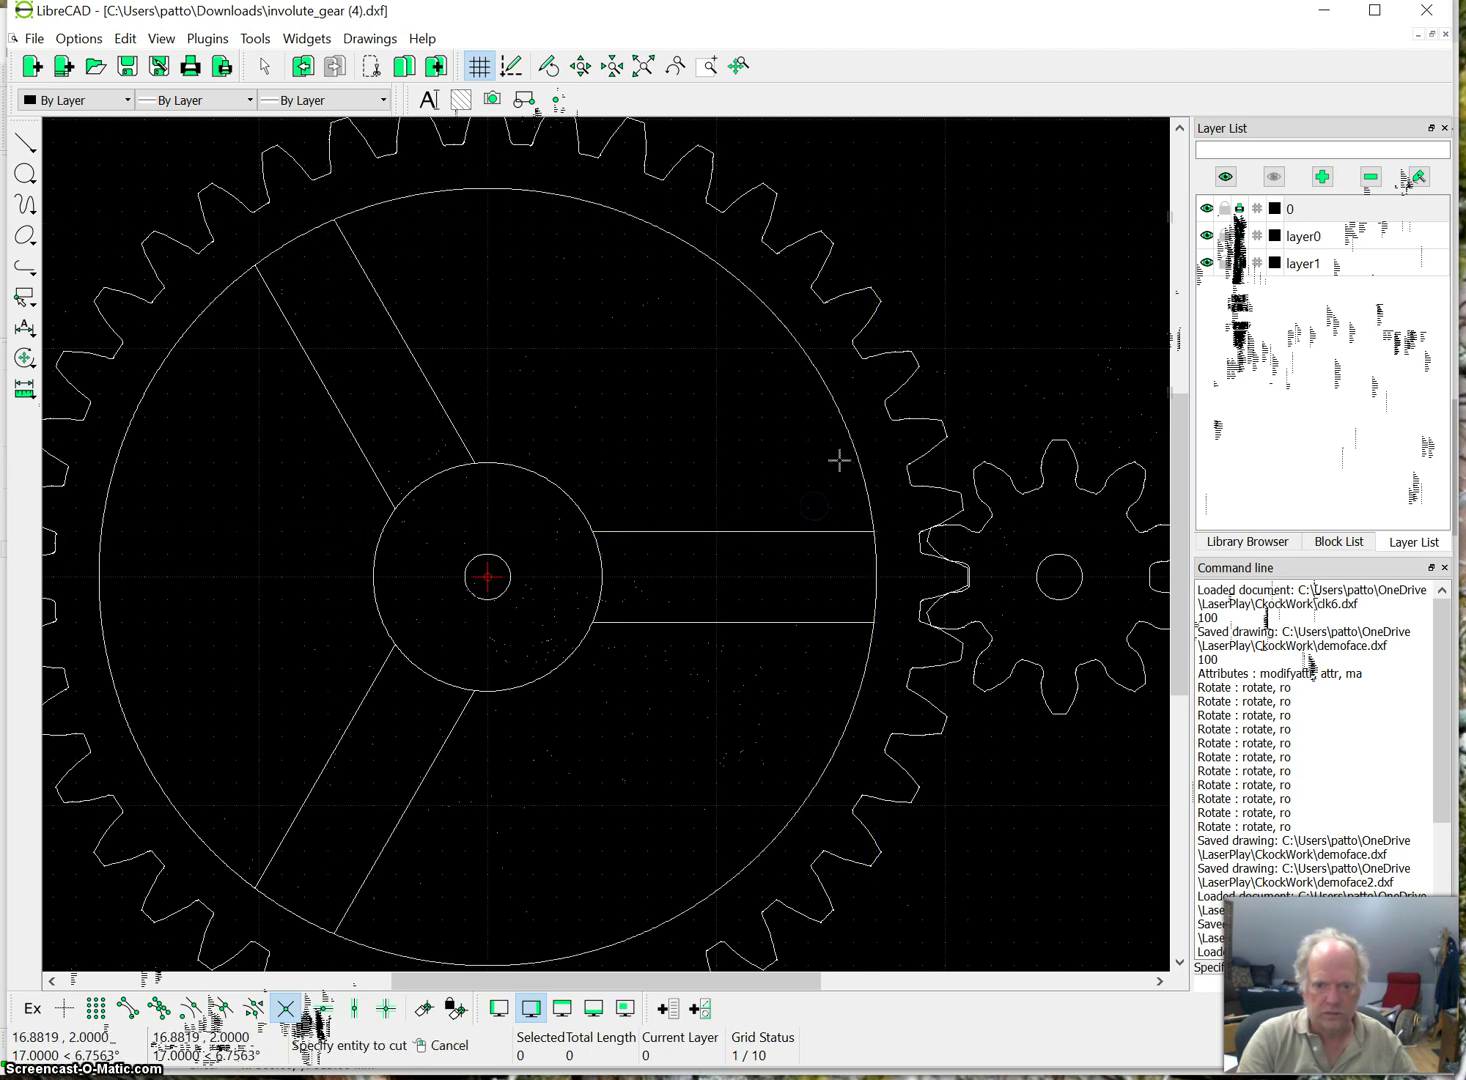
pyautogui.click(873, 616)
pyautogui.click(872, 618)
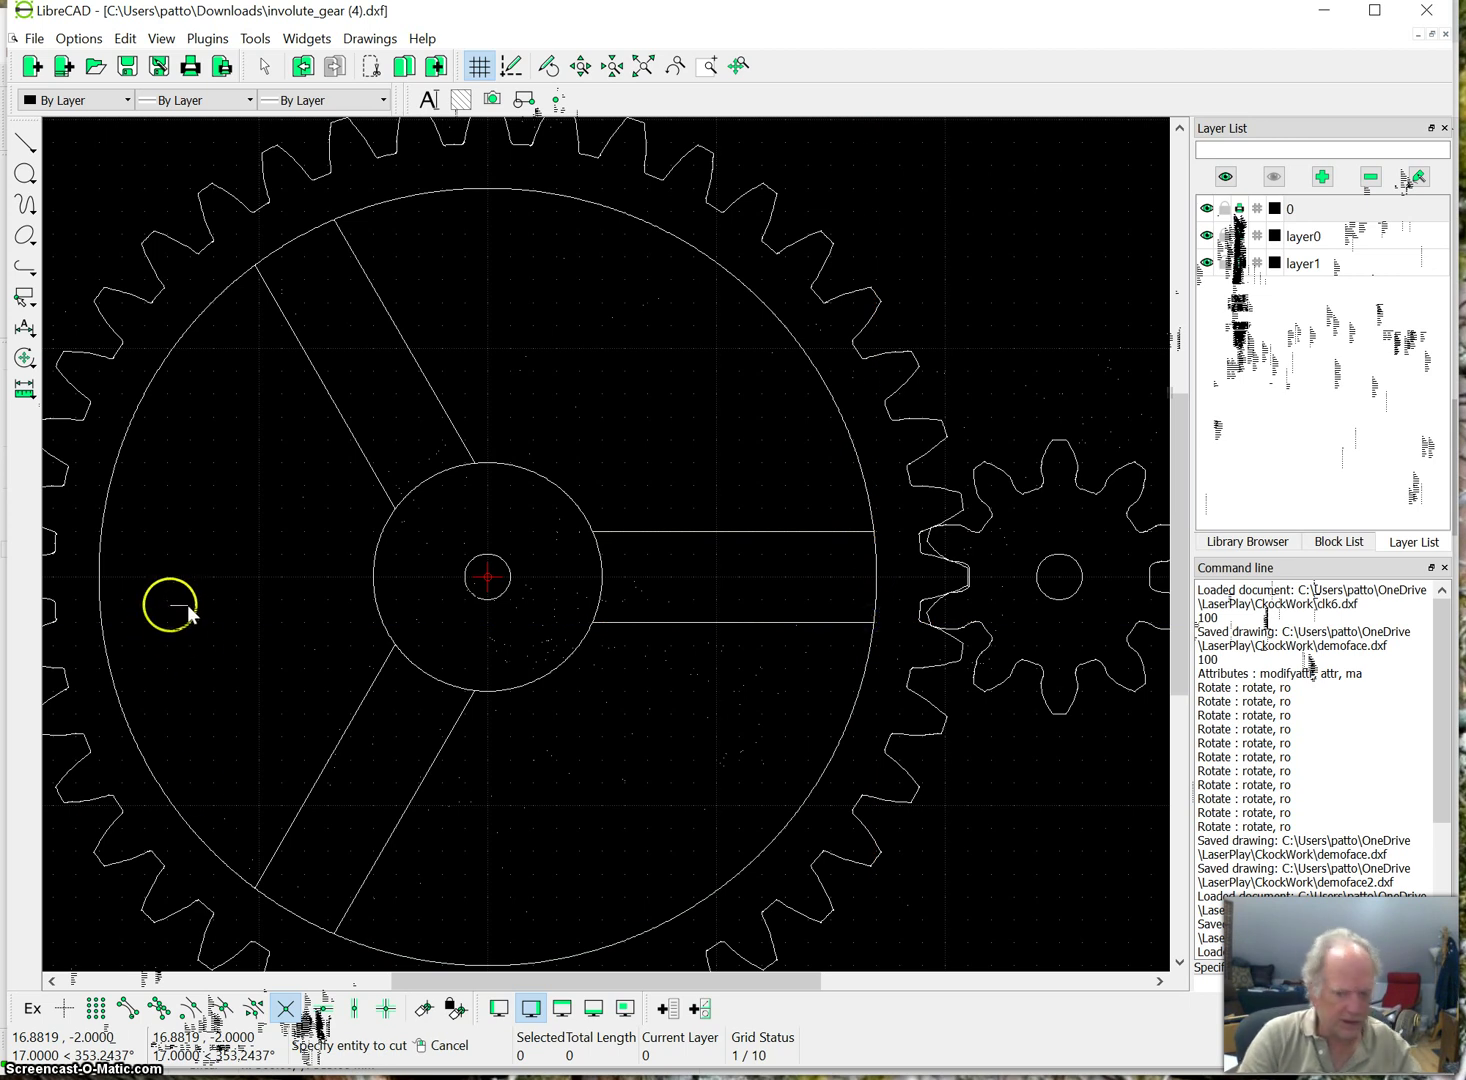
# Delete the rim and hub arc pieces lying inside each of the three spokes.
pyautogui.rightClick(891, 588)
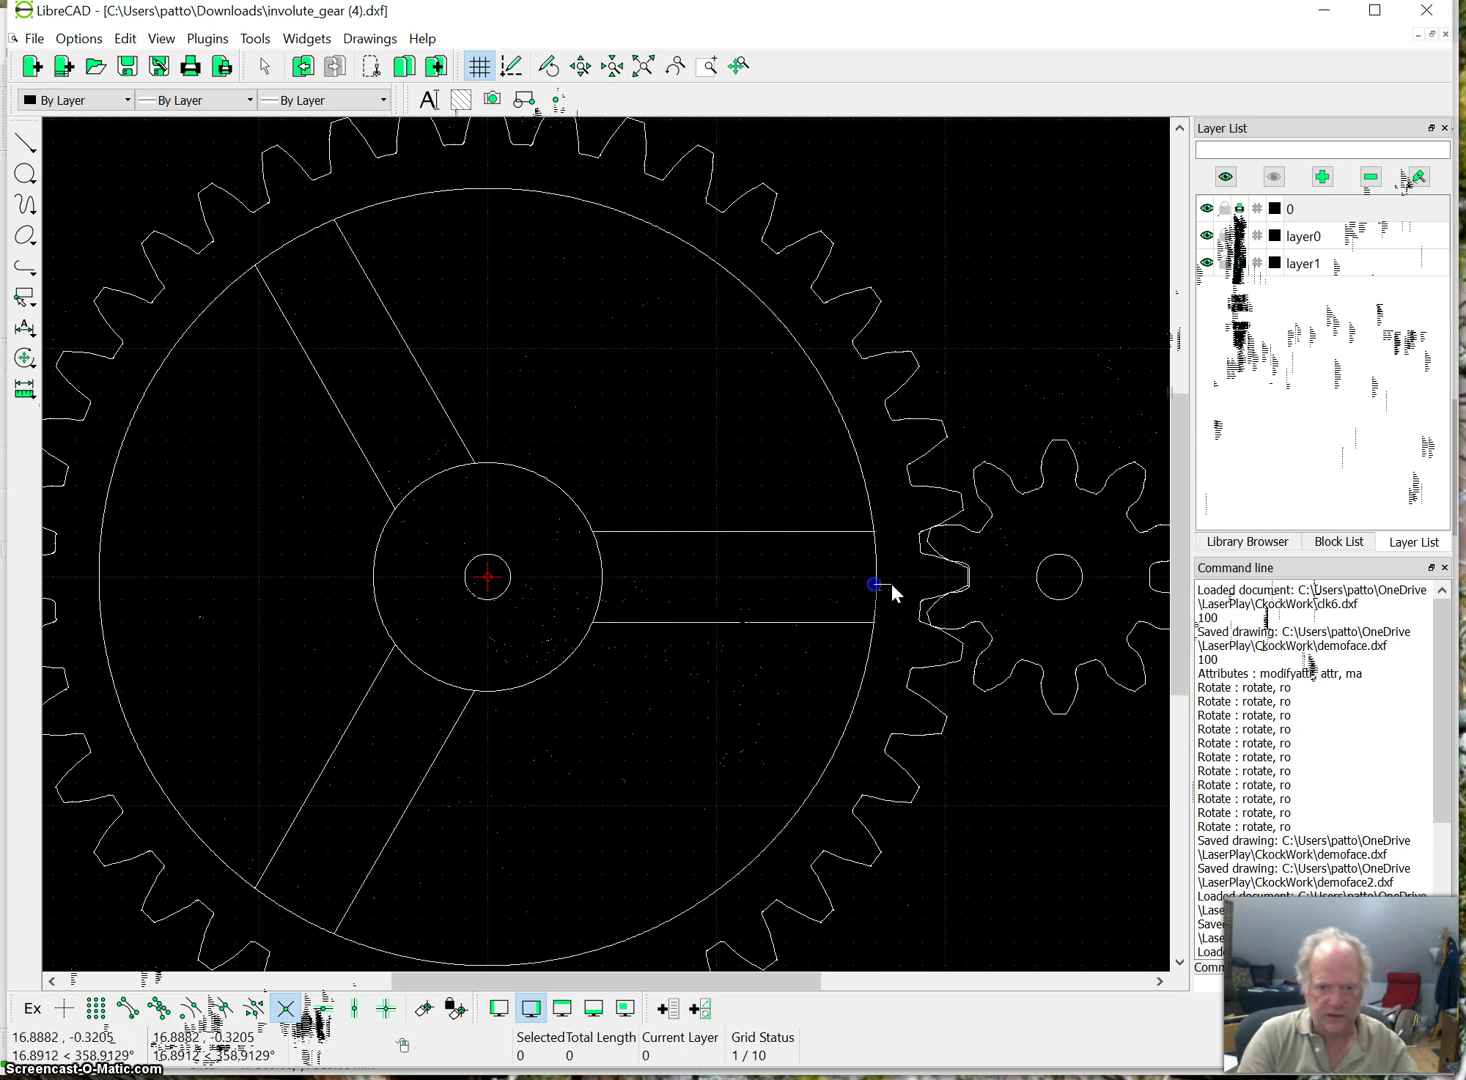
pyautogui.press('Delete')
pyautogui.click(671, 616)
pyautogui.click(372, 271)
pyautogui.click(350, 416)
pyautogui.click(434, 478)
pyautogui.click(598, 576)
pyautogui.click(476, 688)
pyautogui.click(441, 687)
pyautogui.click(286, 866)
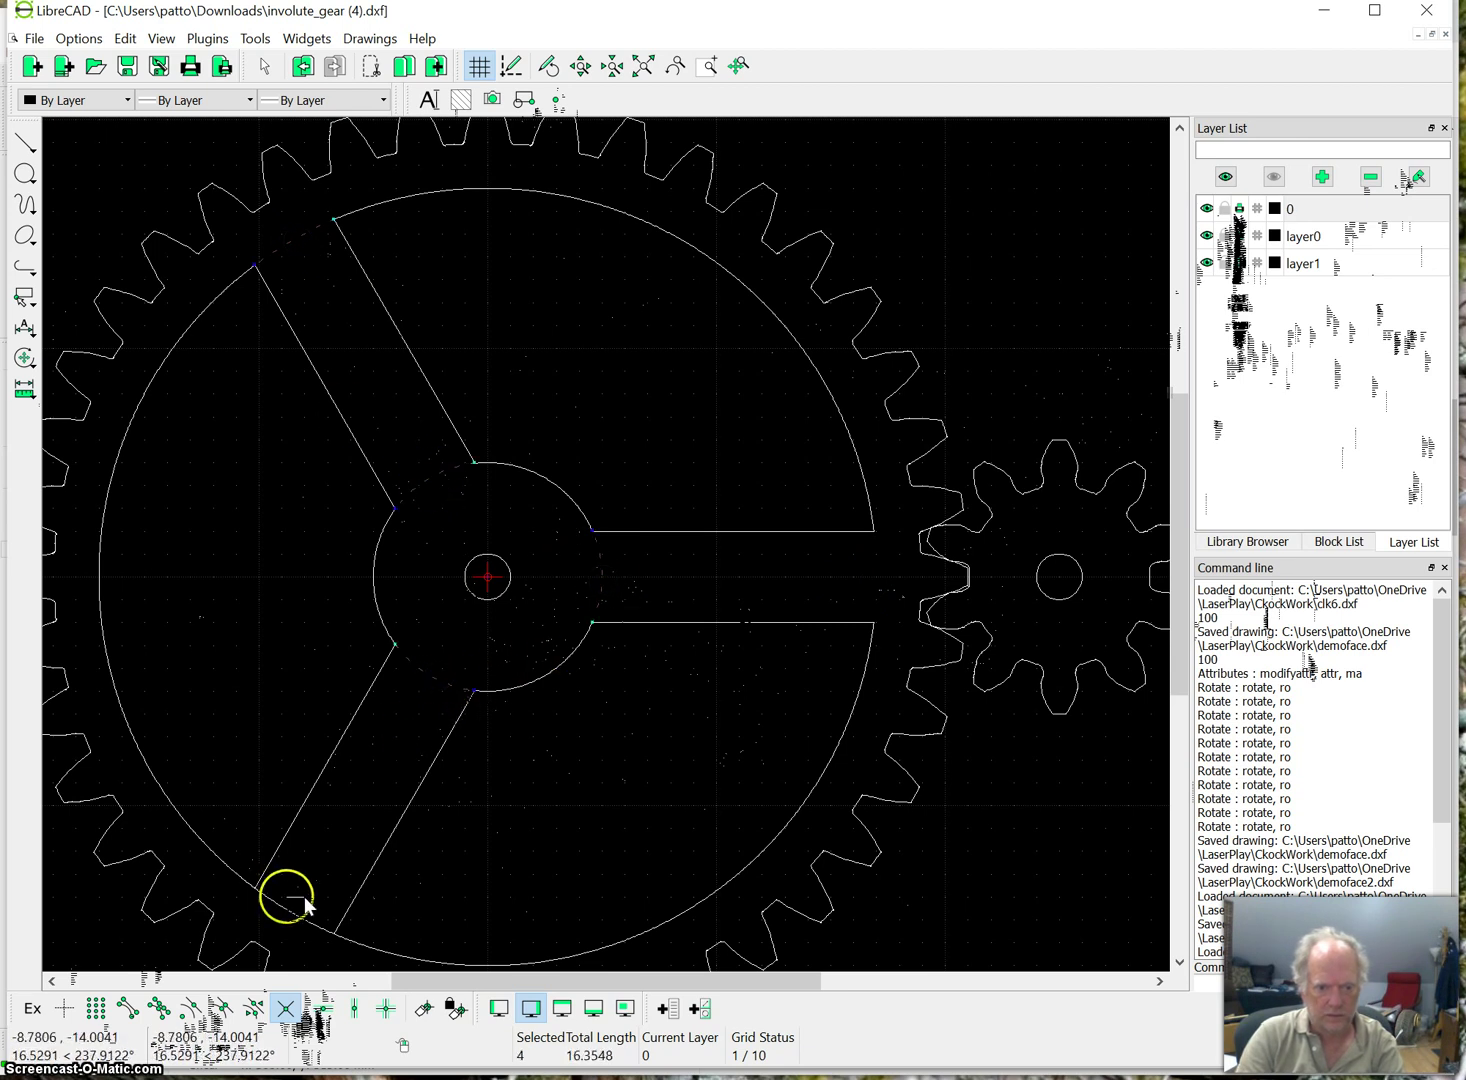
pyautogui.press('Delete')
pyautogui.scroll(-1, 628, 534)
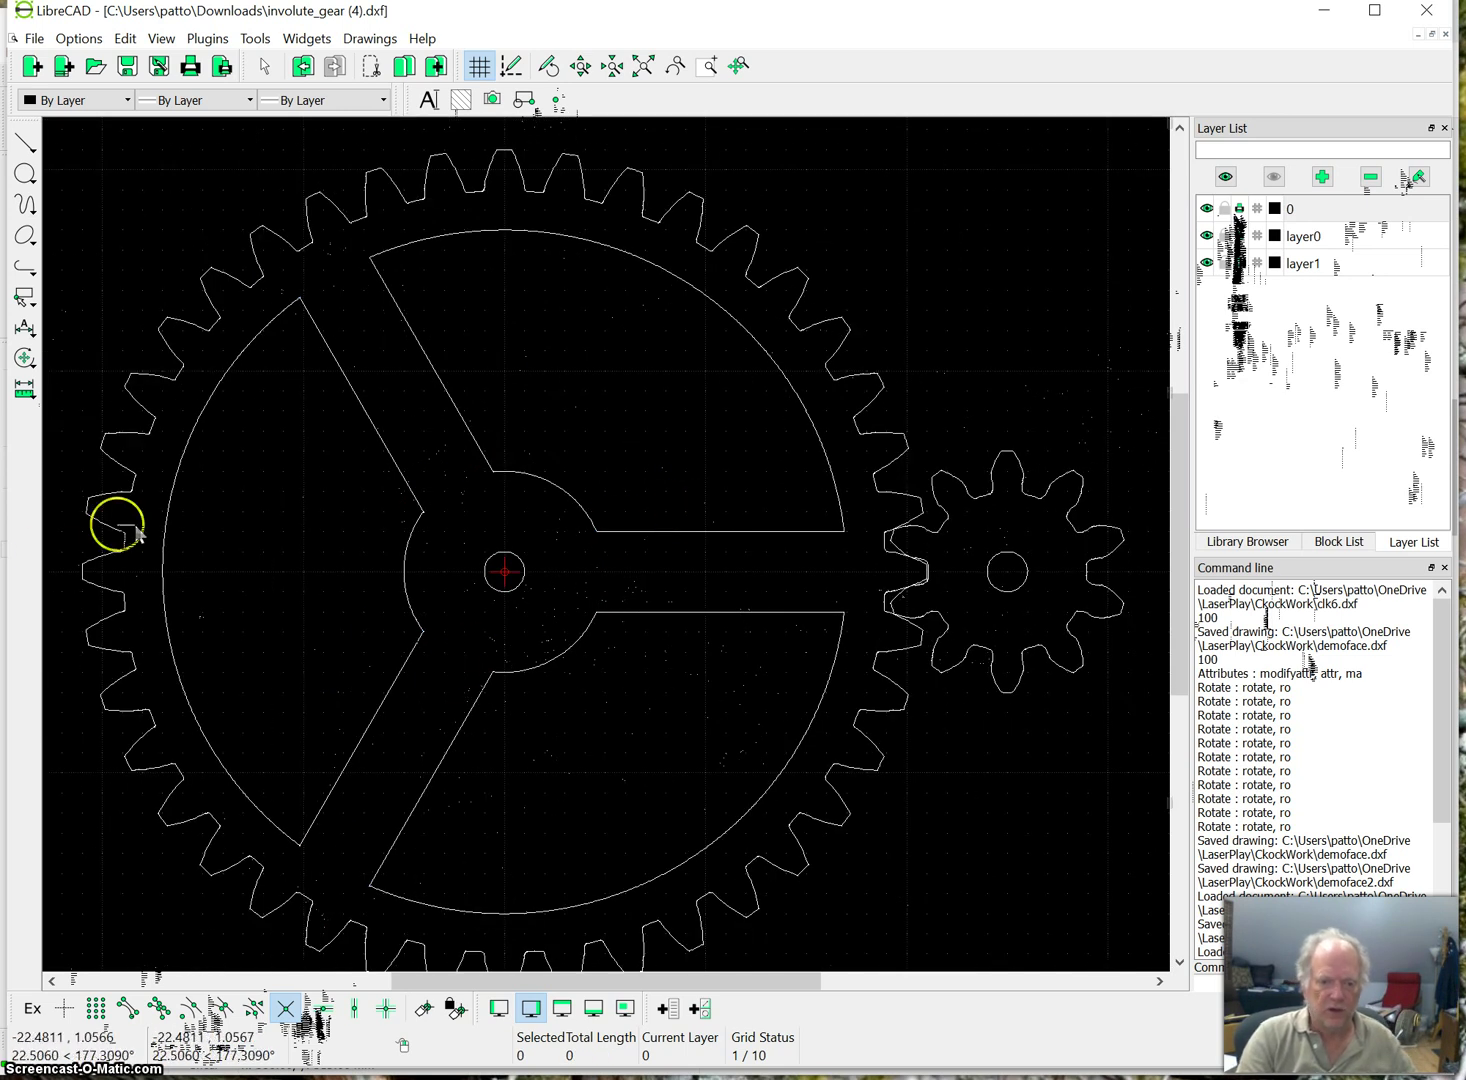
pyautogui.click(24, 358)
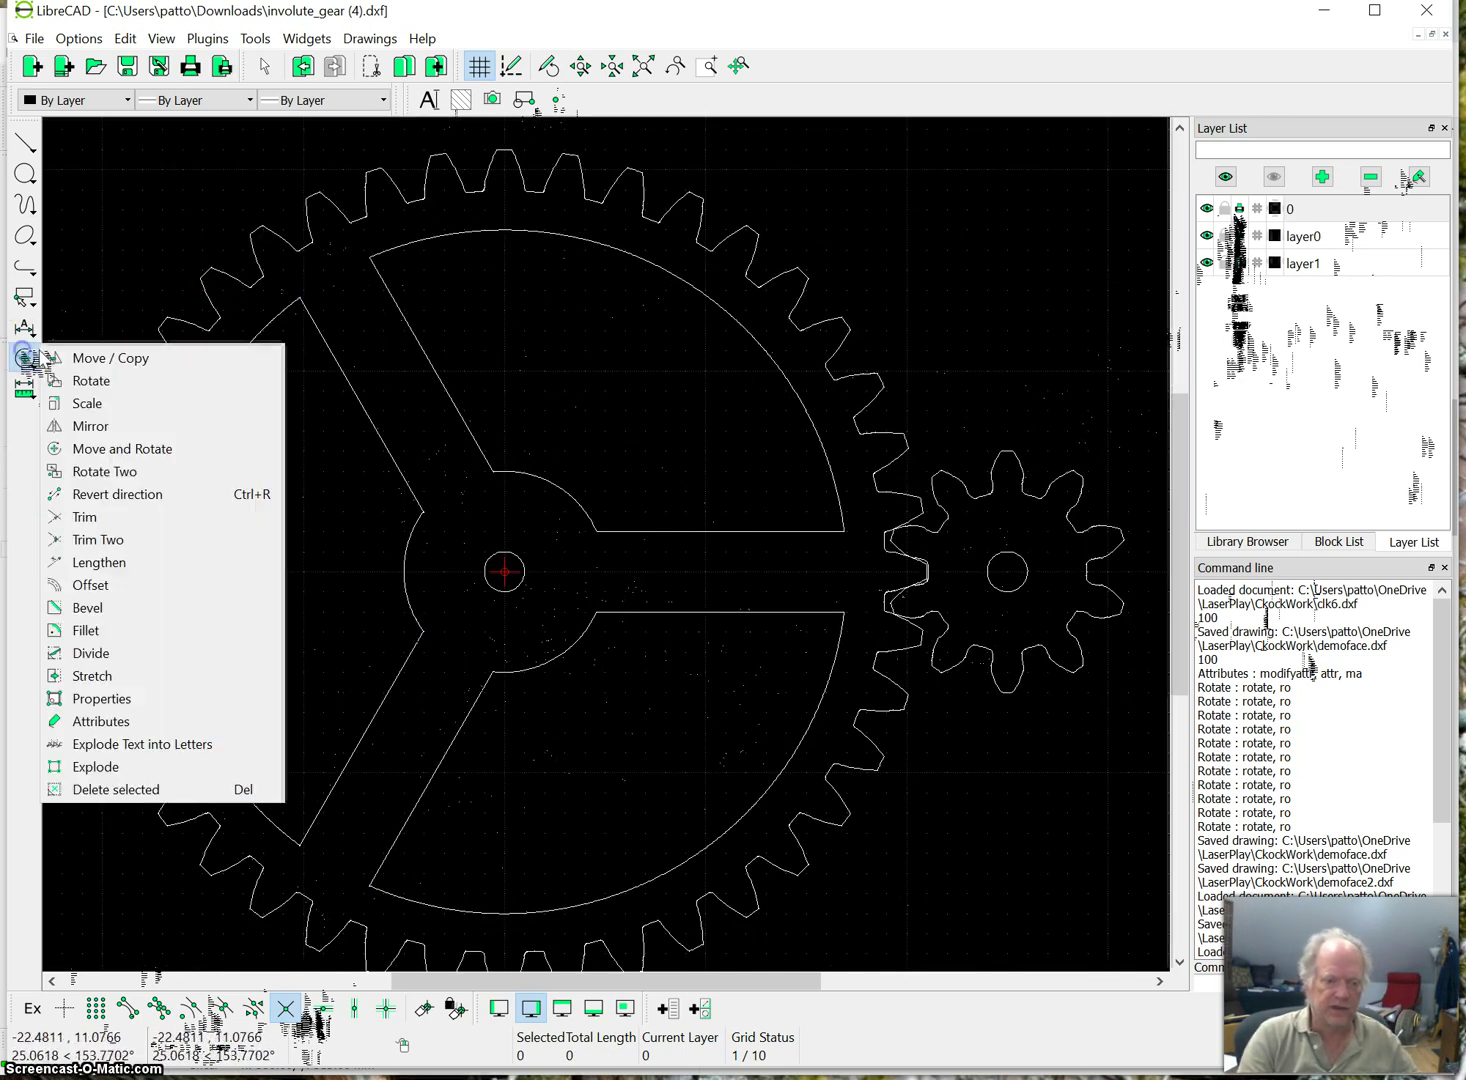
# Fillet each spoke-to-hub corner with radius 5, then change the fillet radius to 3.
pyautogui.click(87, 632)
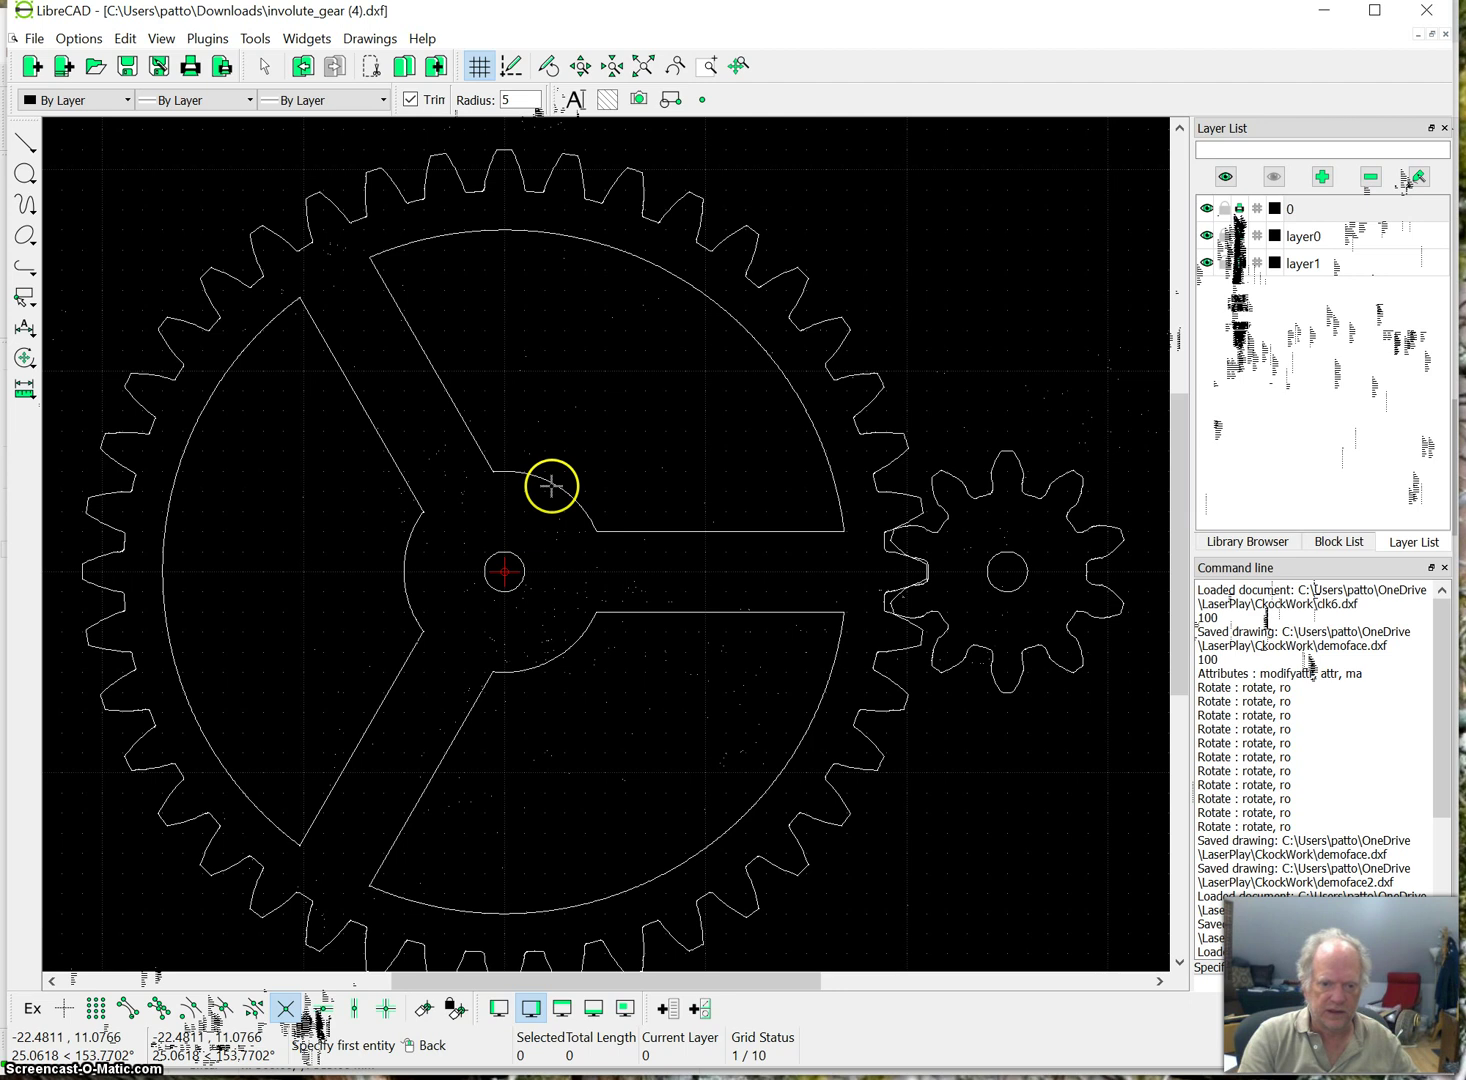
pyautogui.click(481, 445)
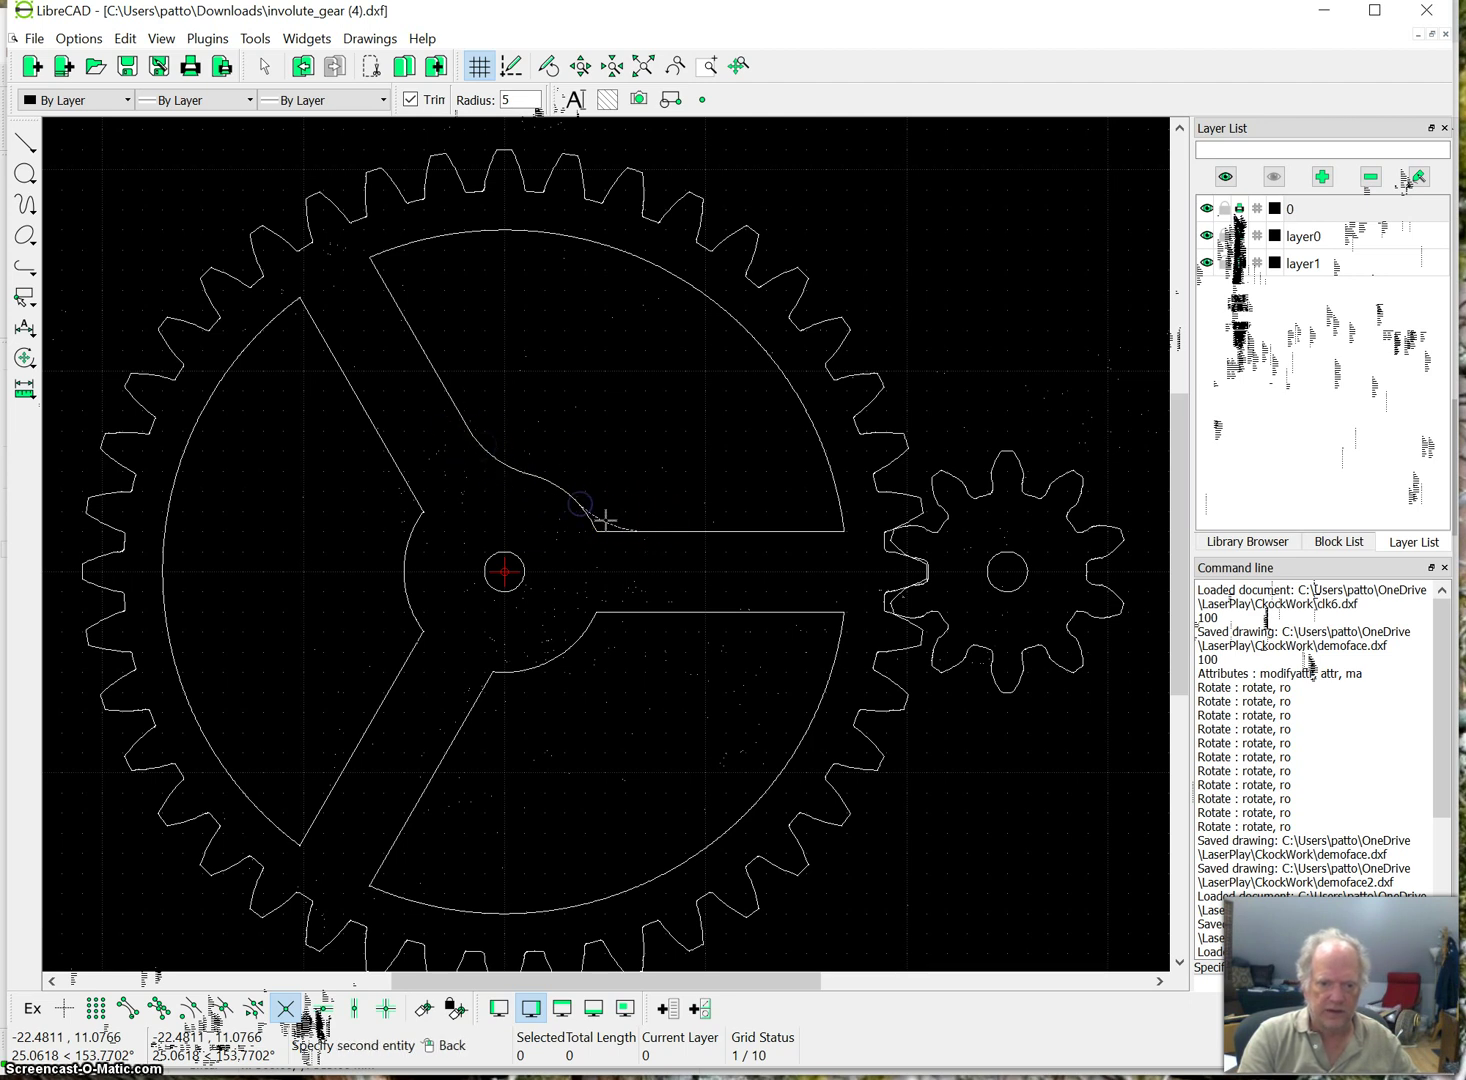
pyautogui.click(648, 618)
pyautogui.click(582, 641)
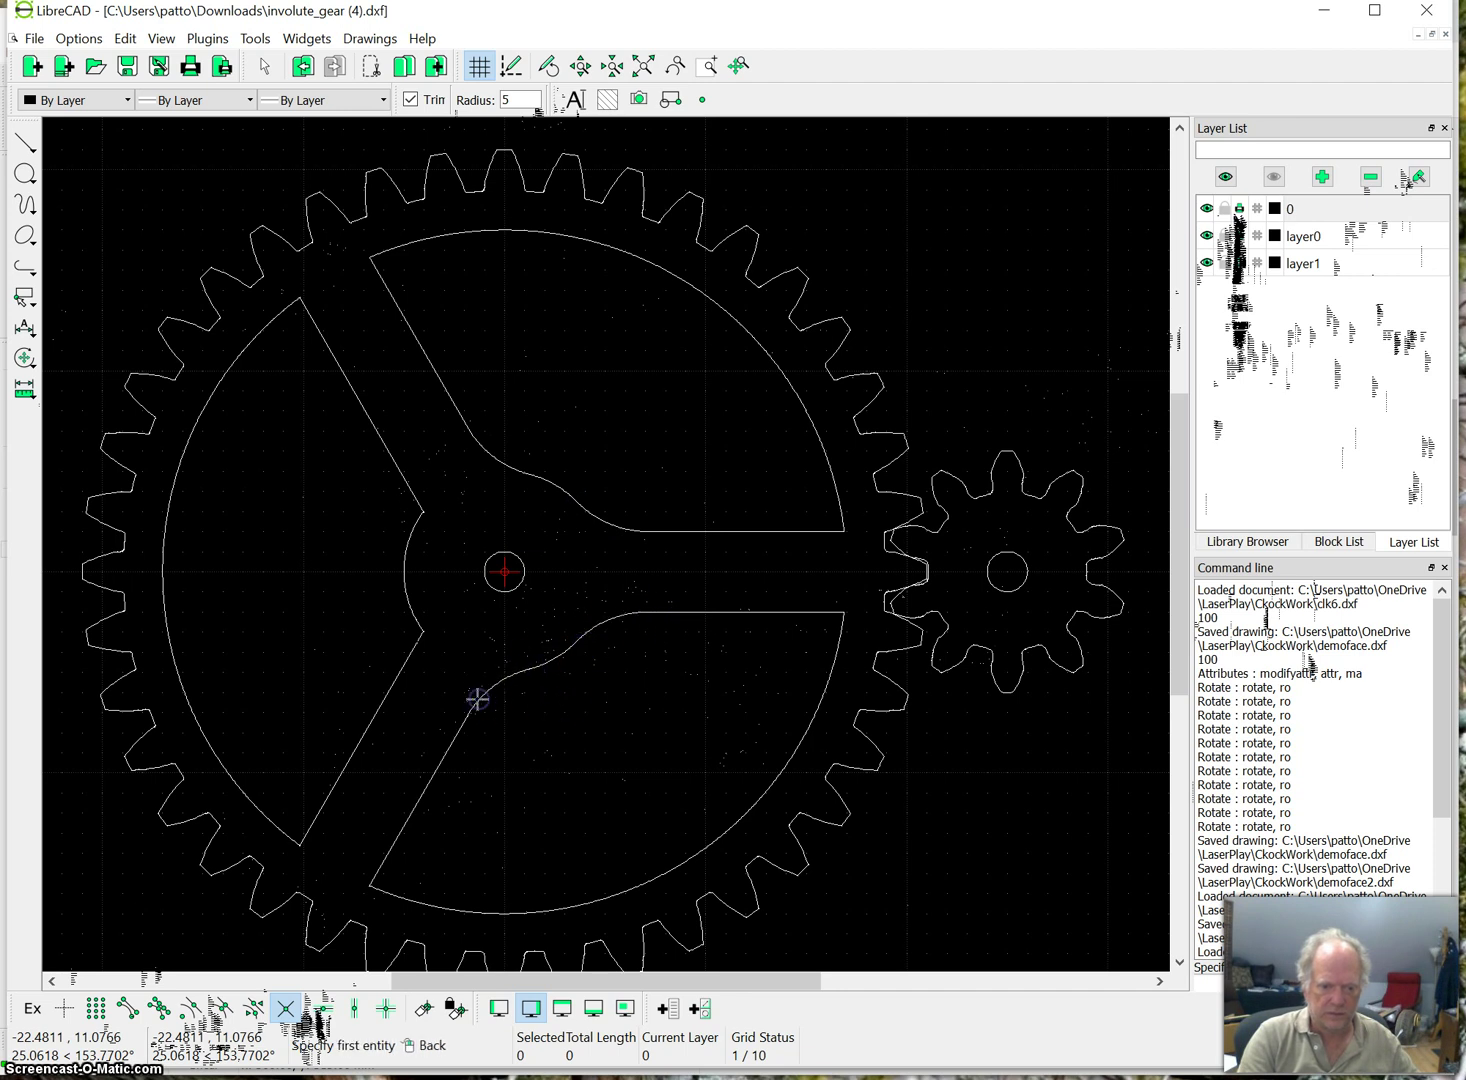
pyautogui.click(383, 706)
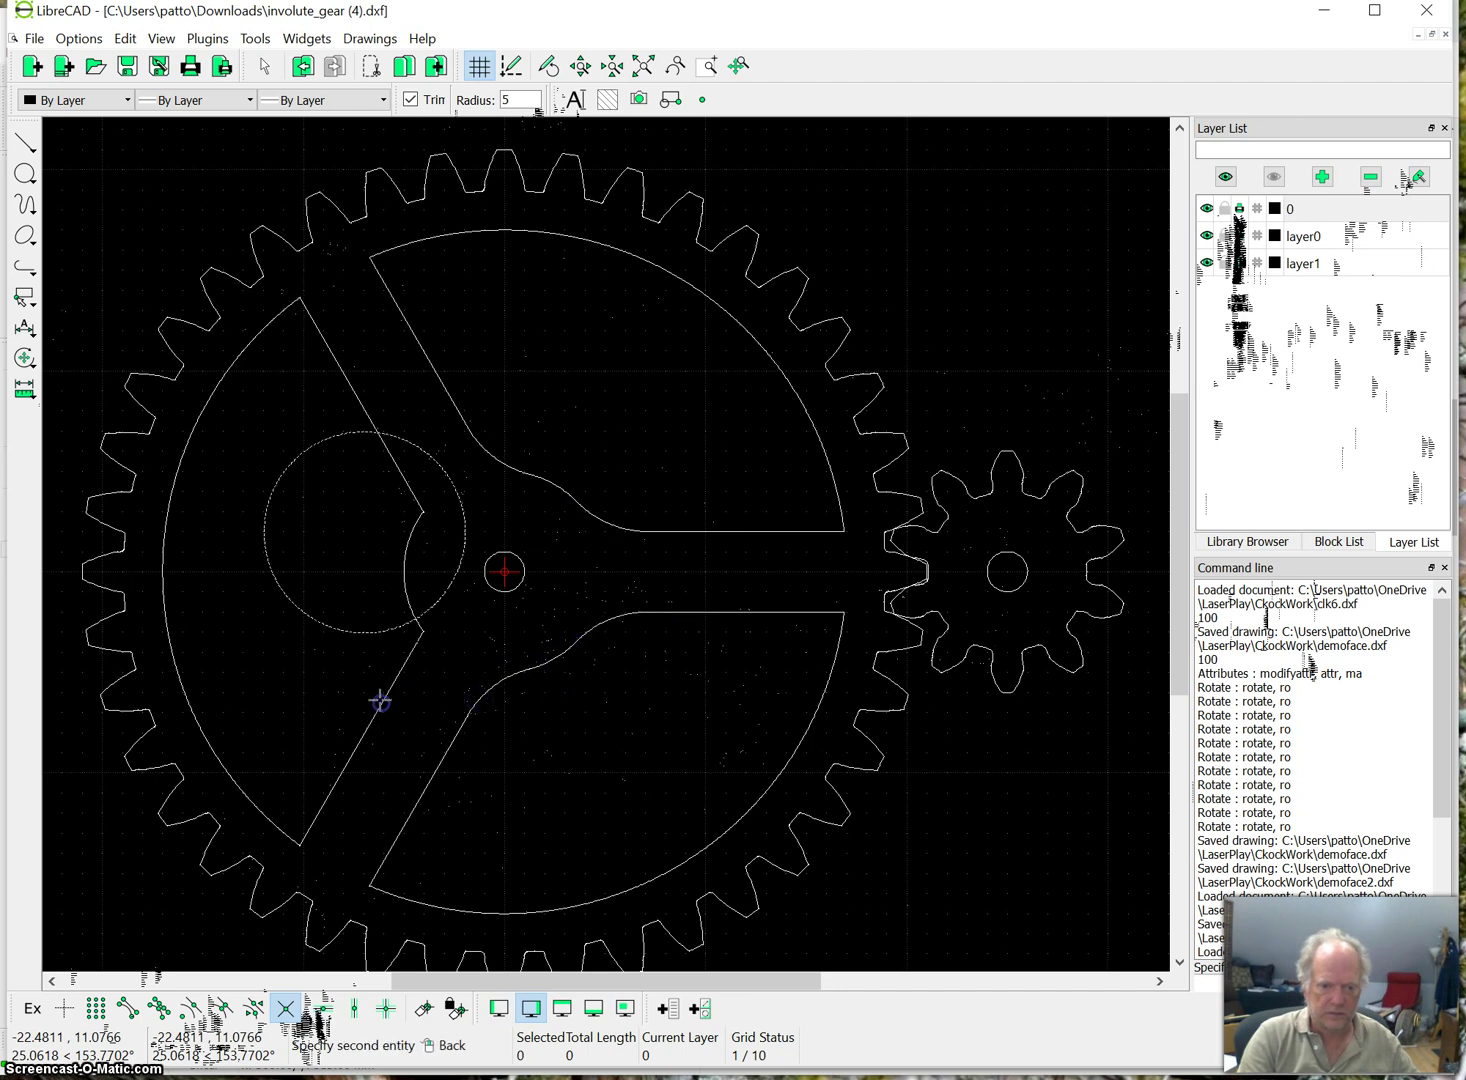
pyautogui.click(405, 608)
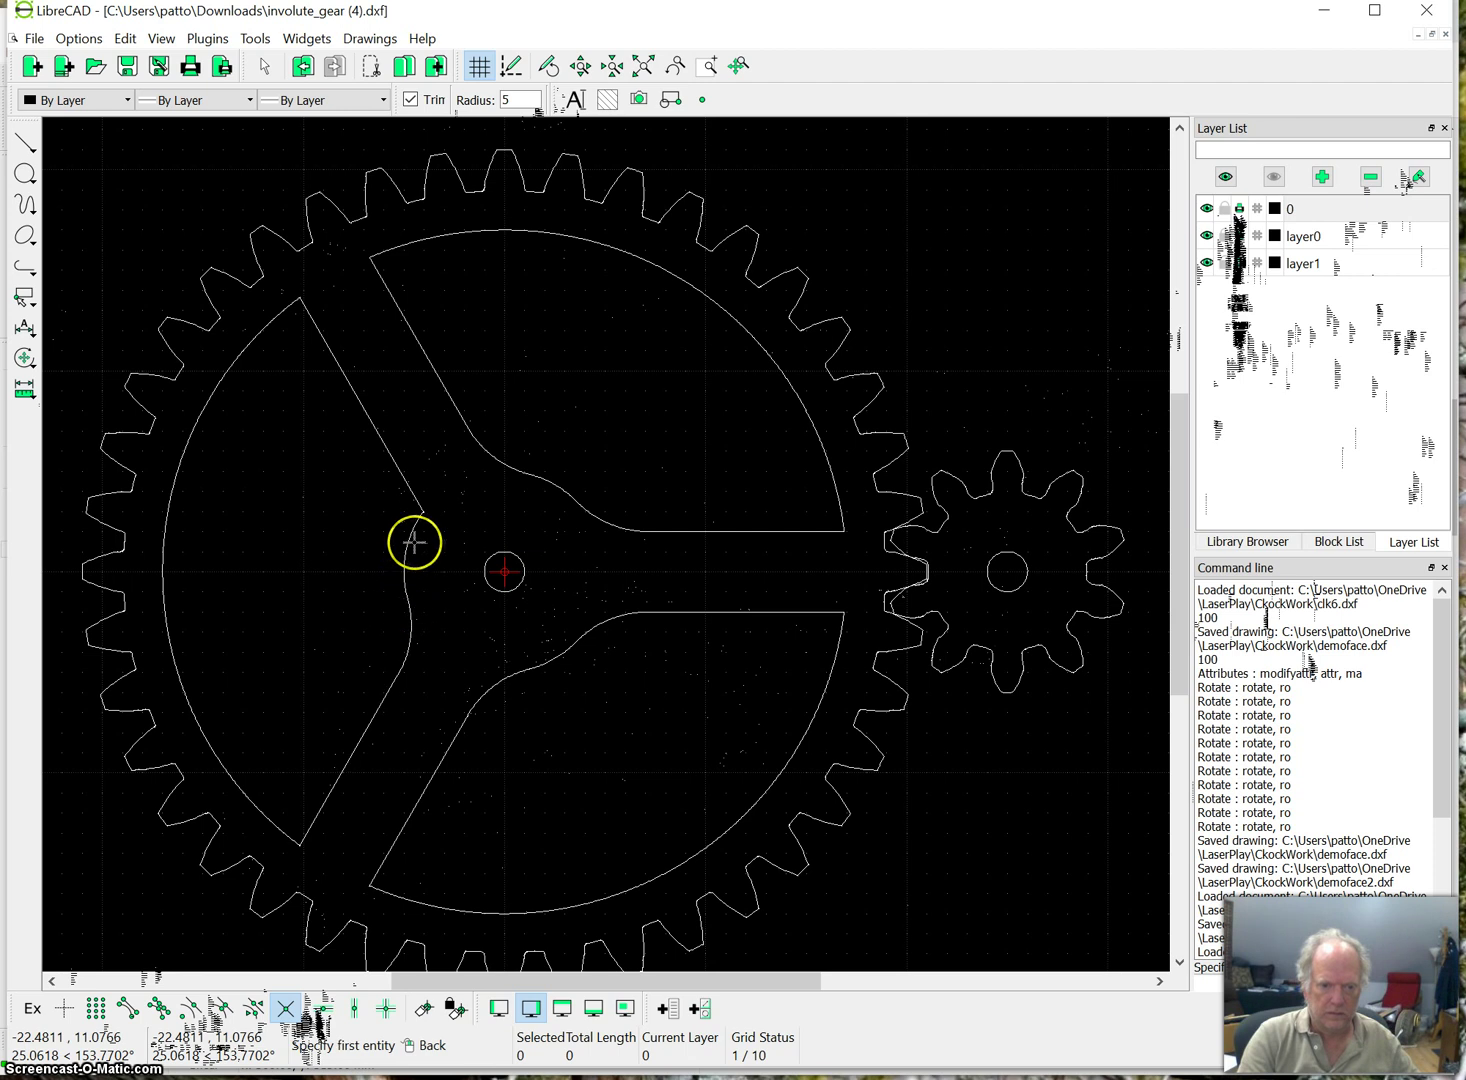
pyautogui.click(400, 462)
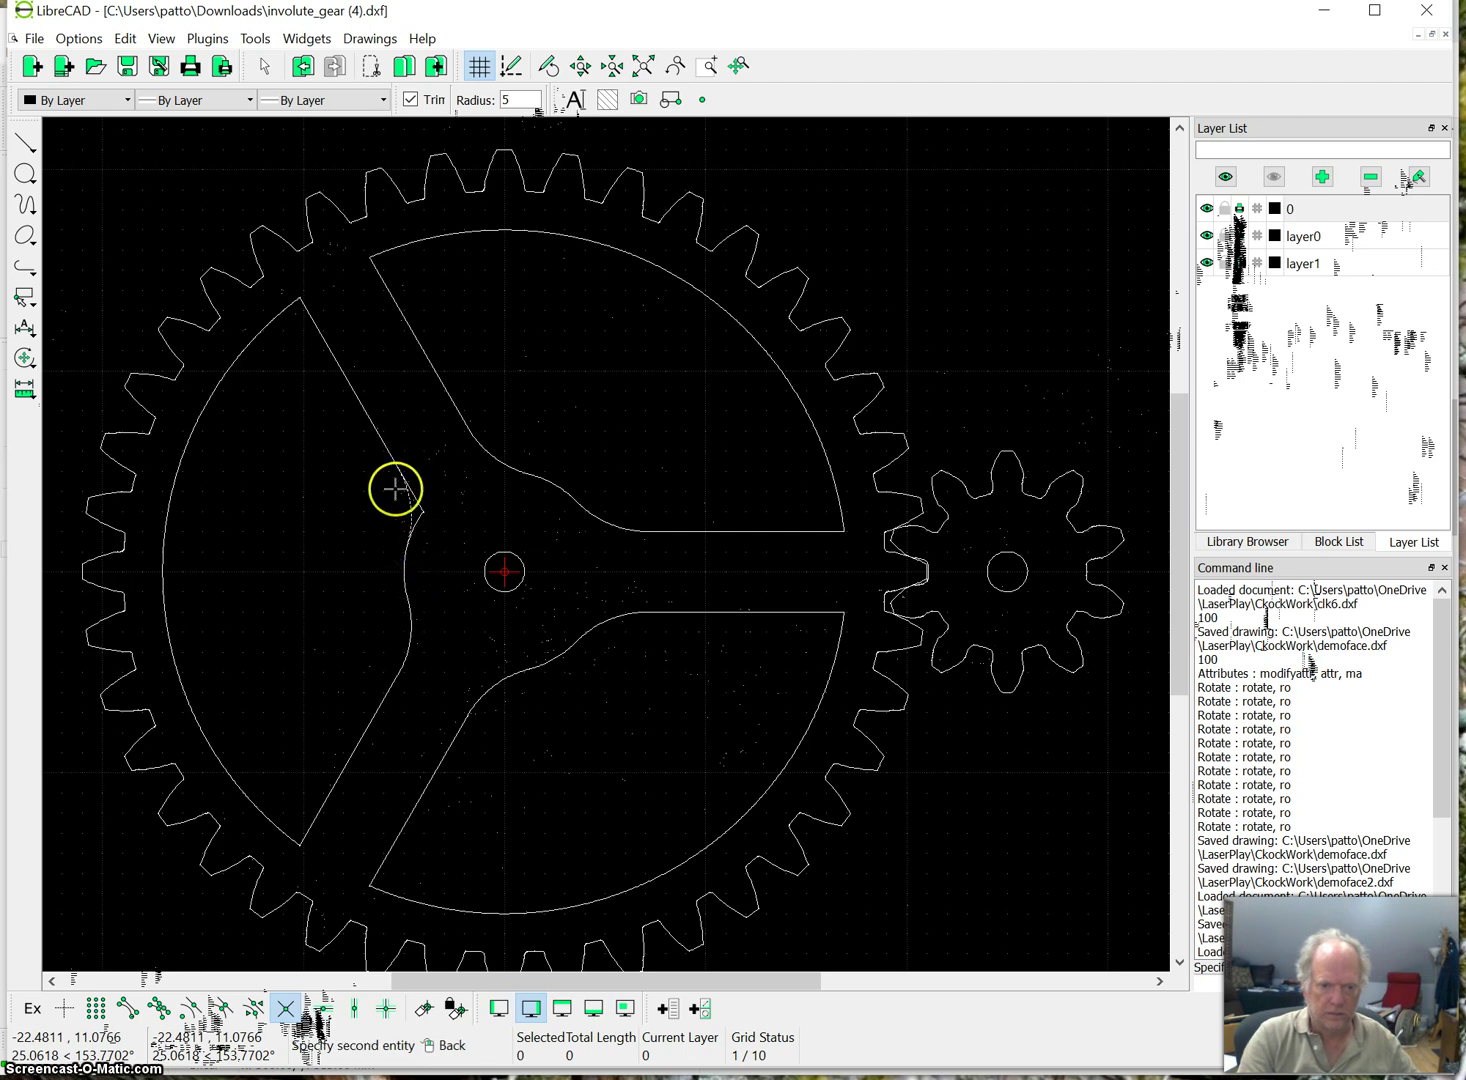
pyautogui.click(332, 361)
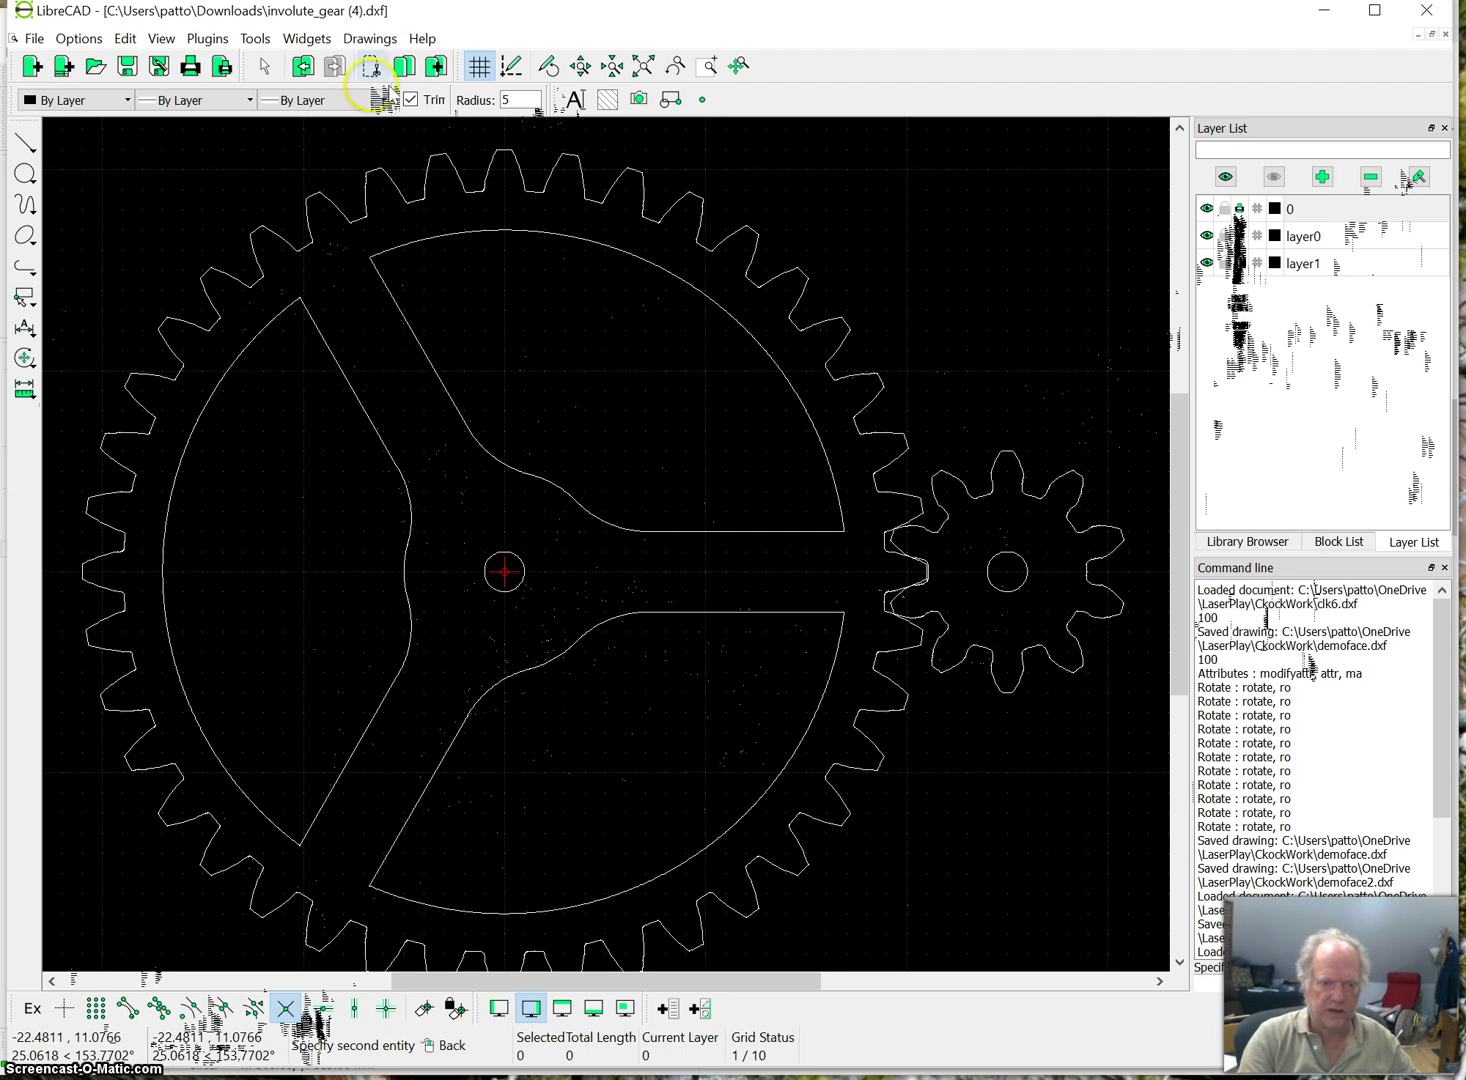
pyautogui.click(522, 99)
pyautogui.write('3')
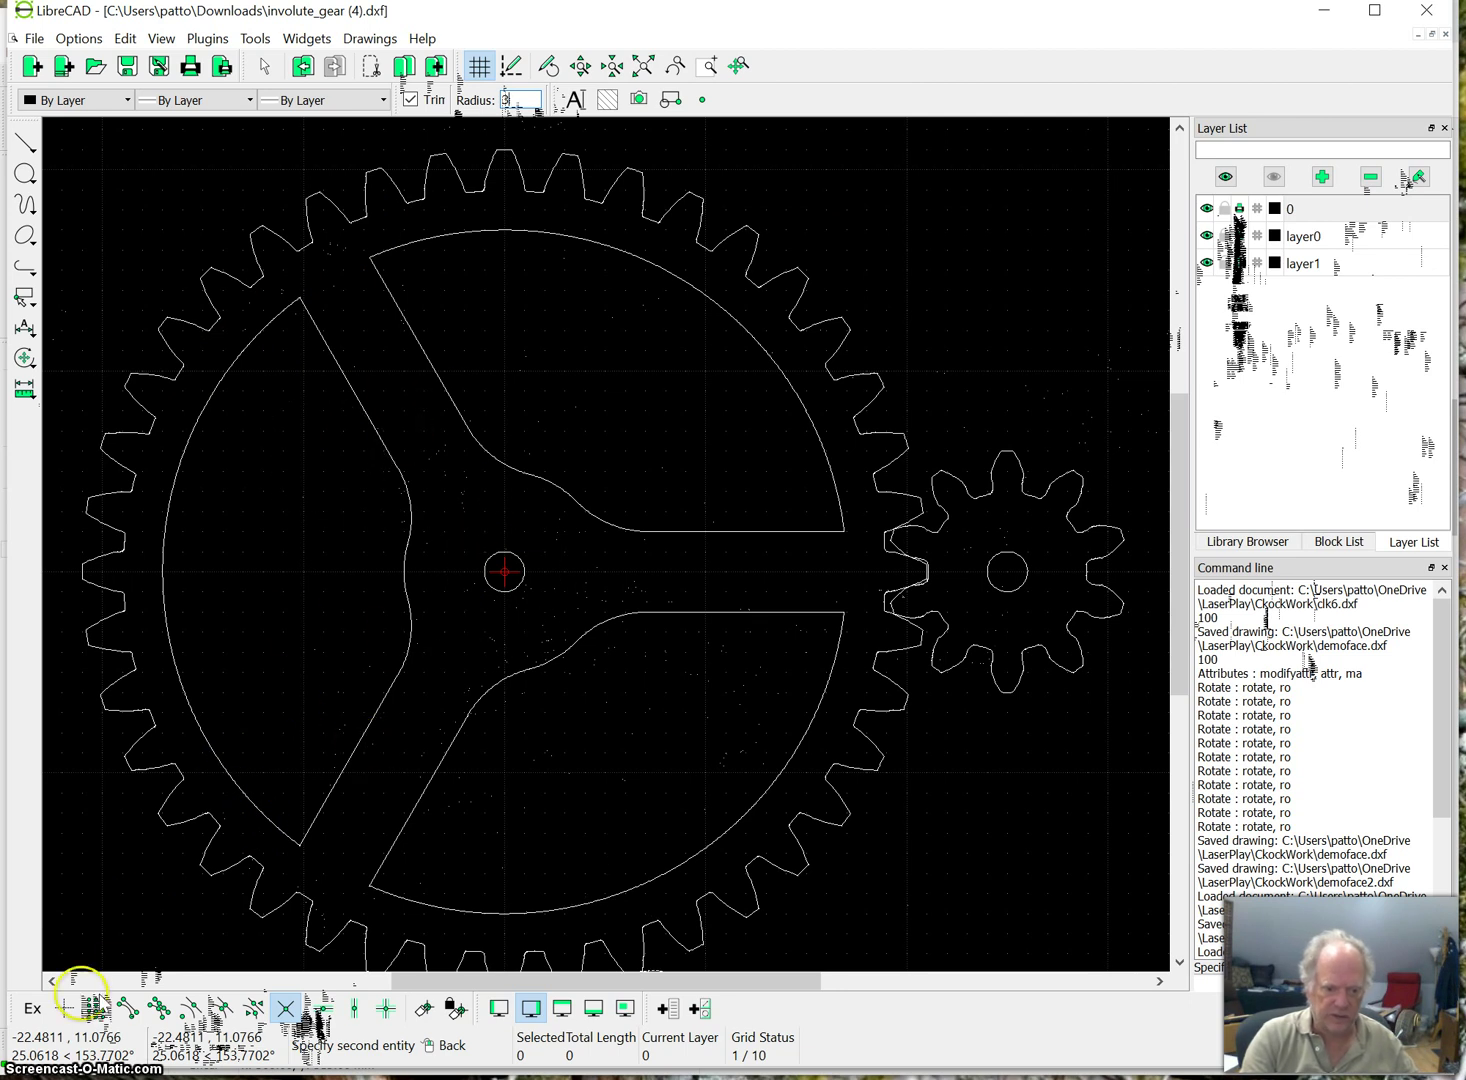
# Turn off intersection snapping and fillet the upper-left cutout's rim corners with radius 3.
pyautogui.click(286, 1008)
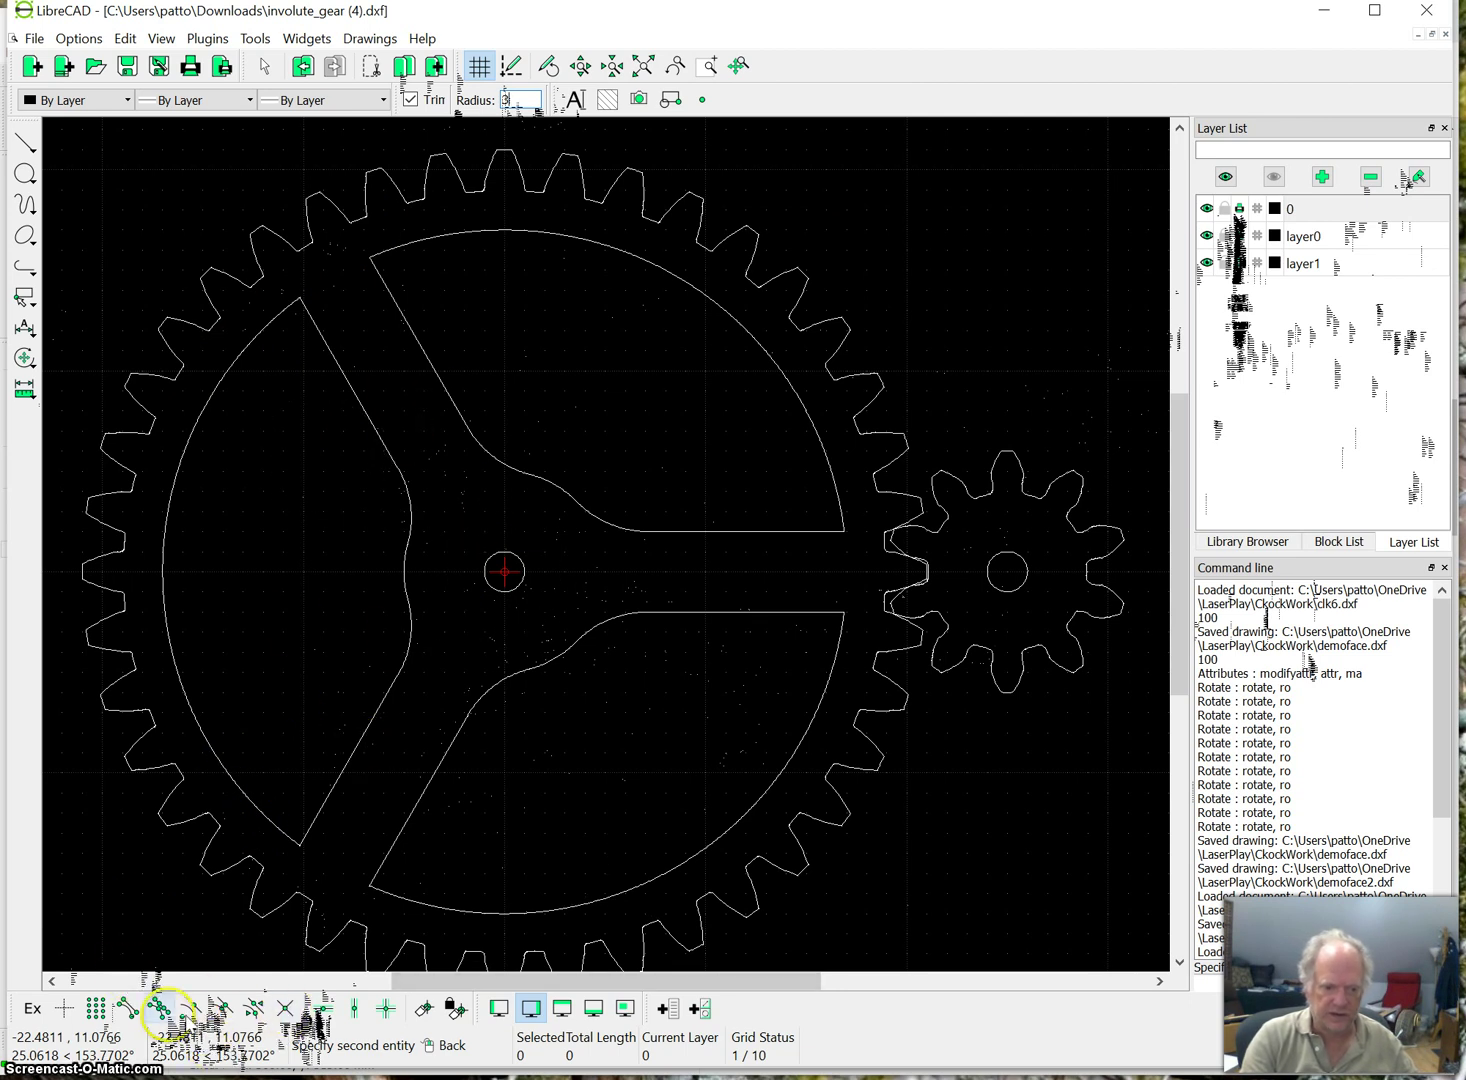
pyautogui.click(157, 1008)
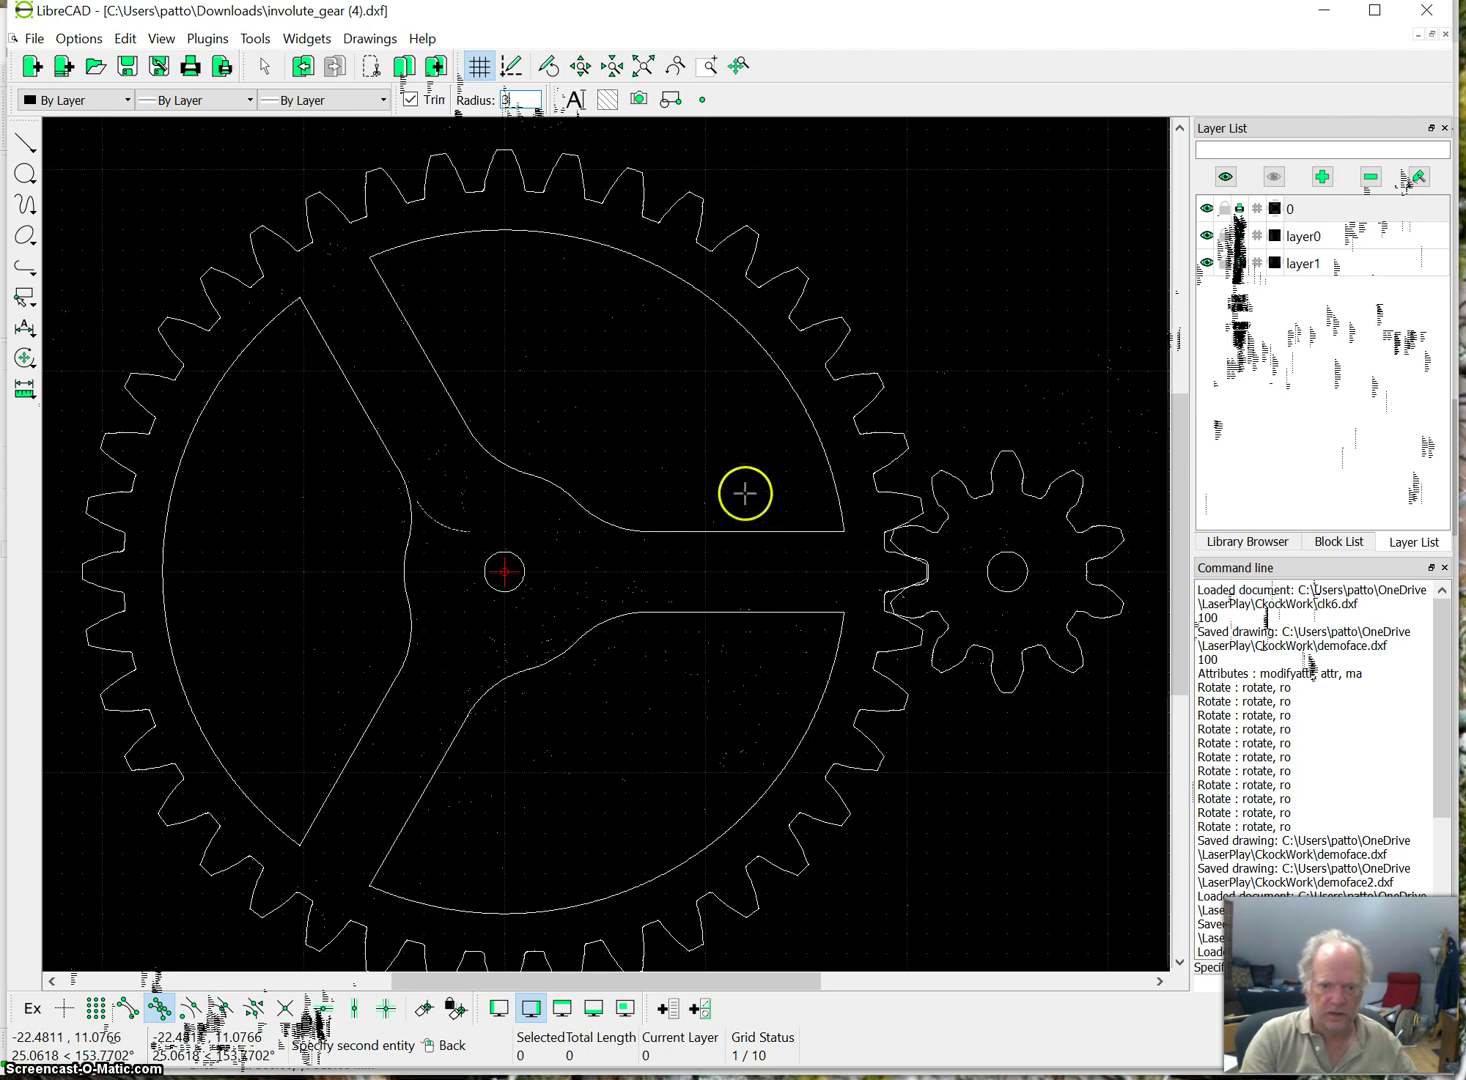
pyautogui.rightClick(876, 209)
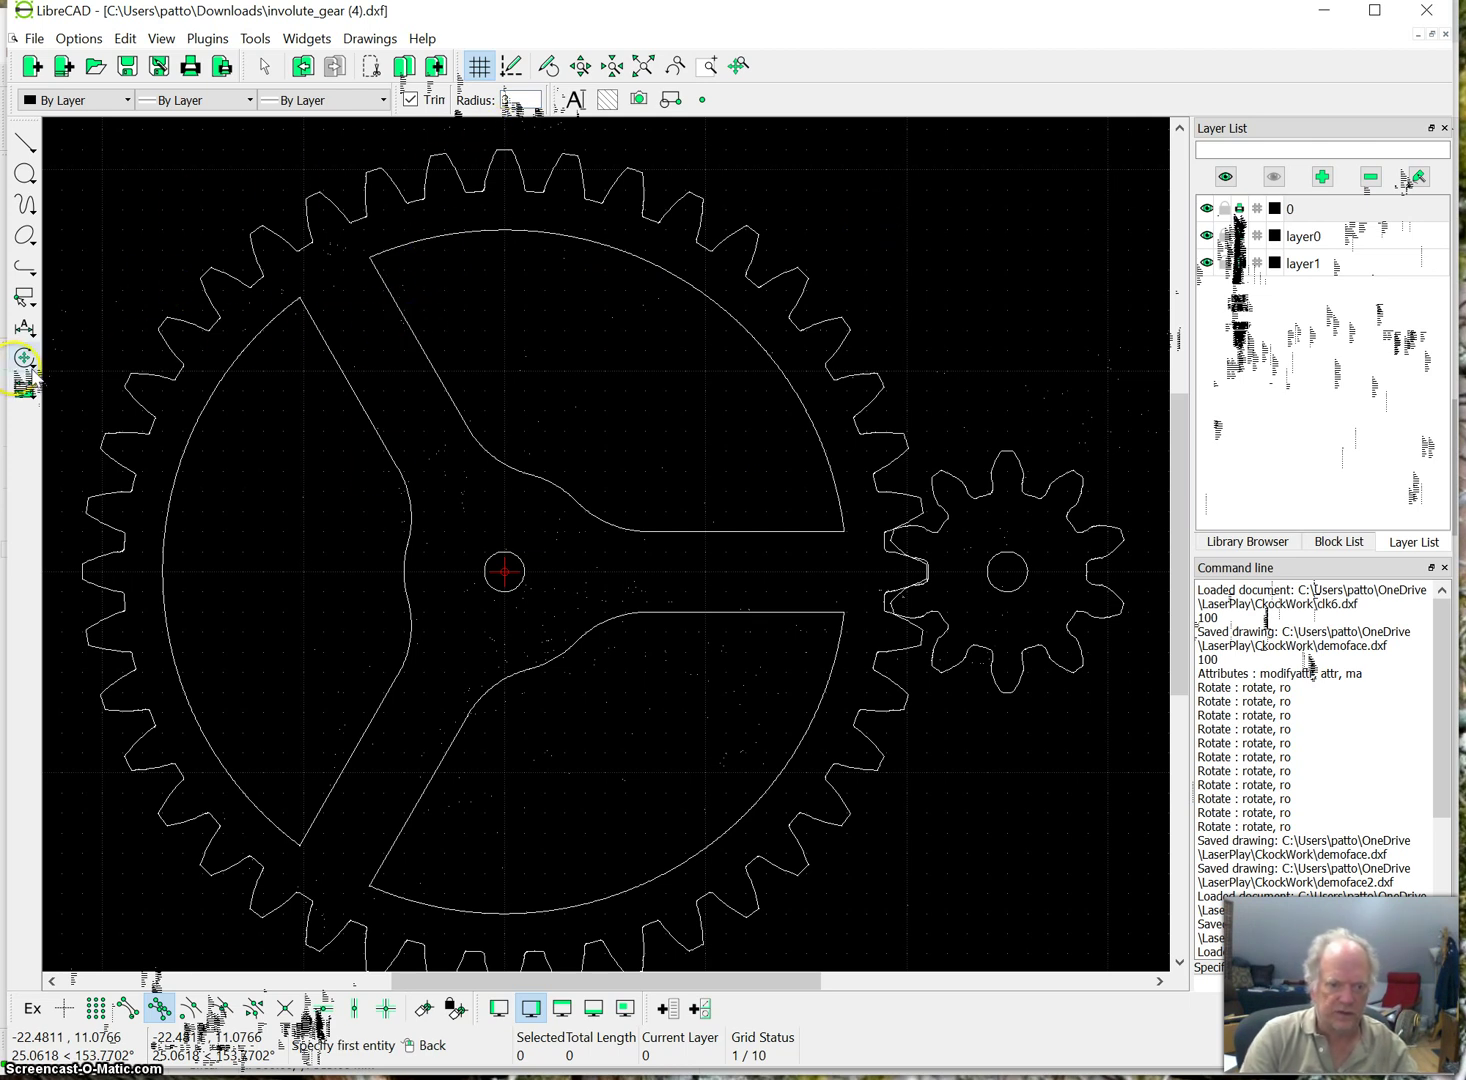
pyautogui.click(28, 362)
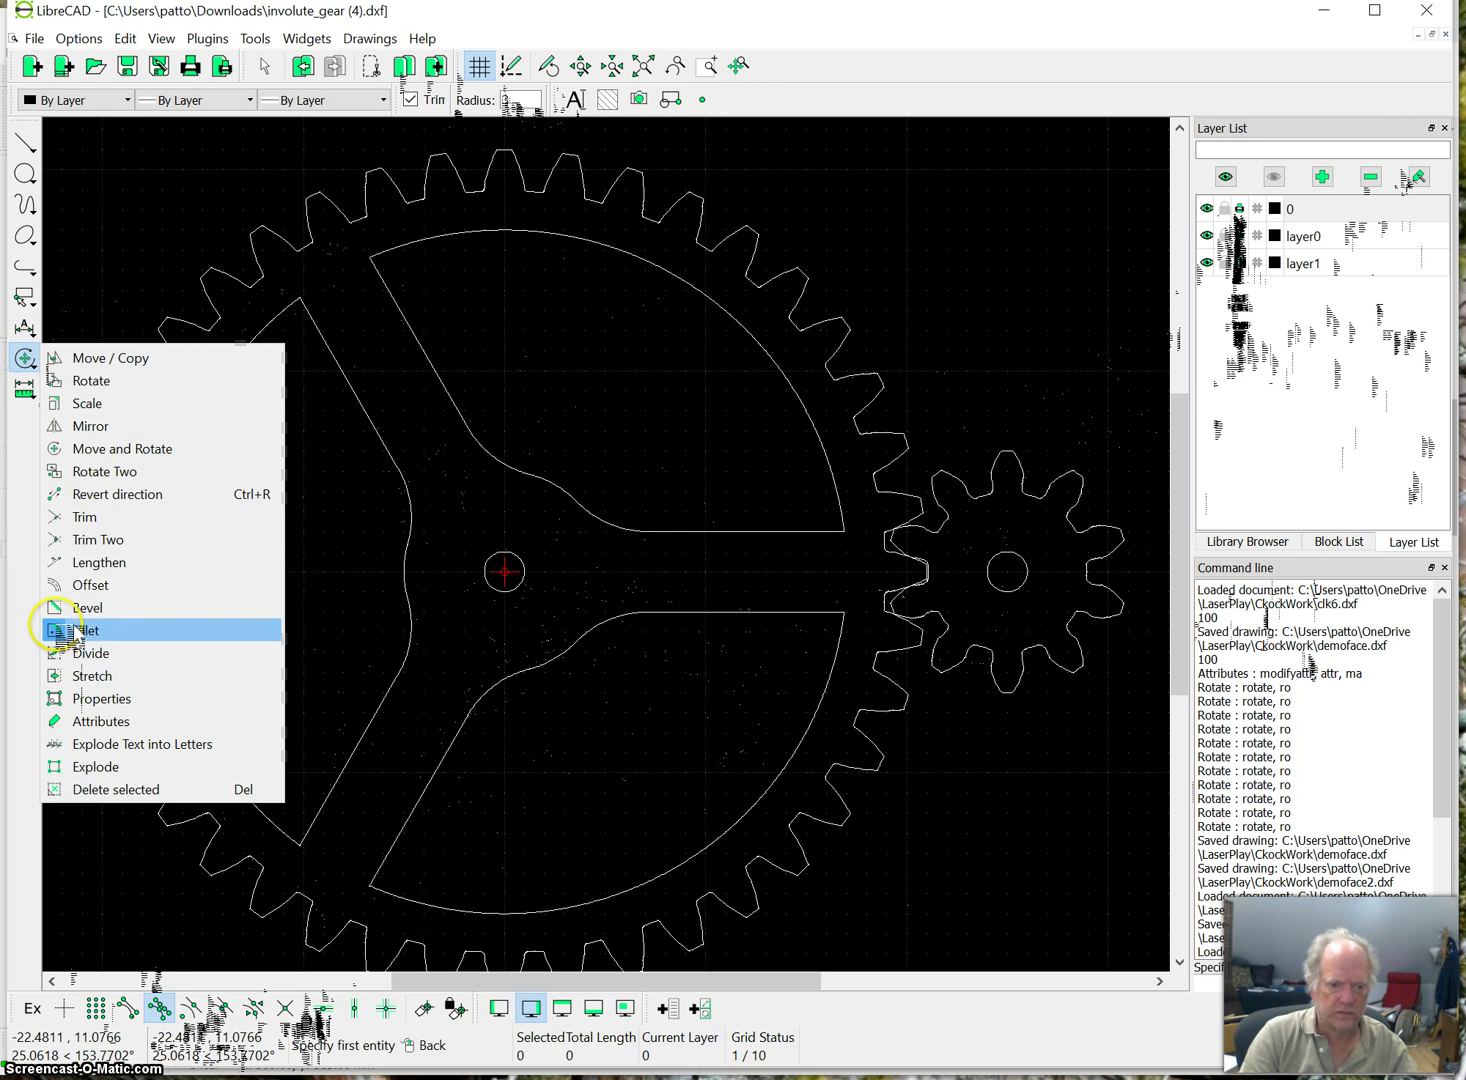
pyautogui.click(78, 631)
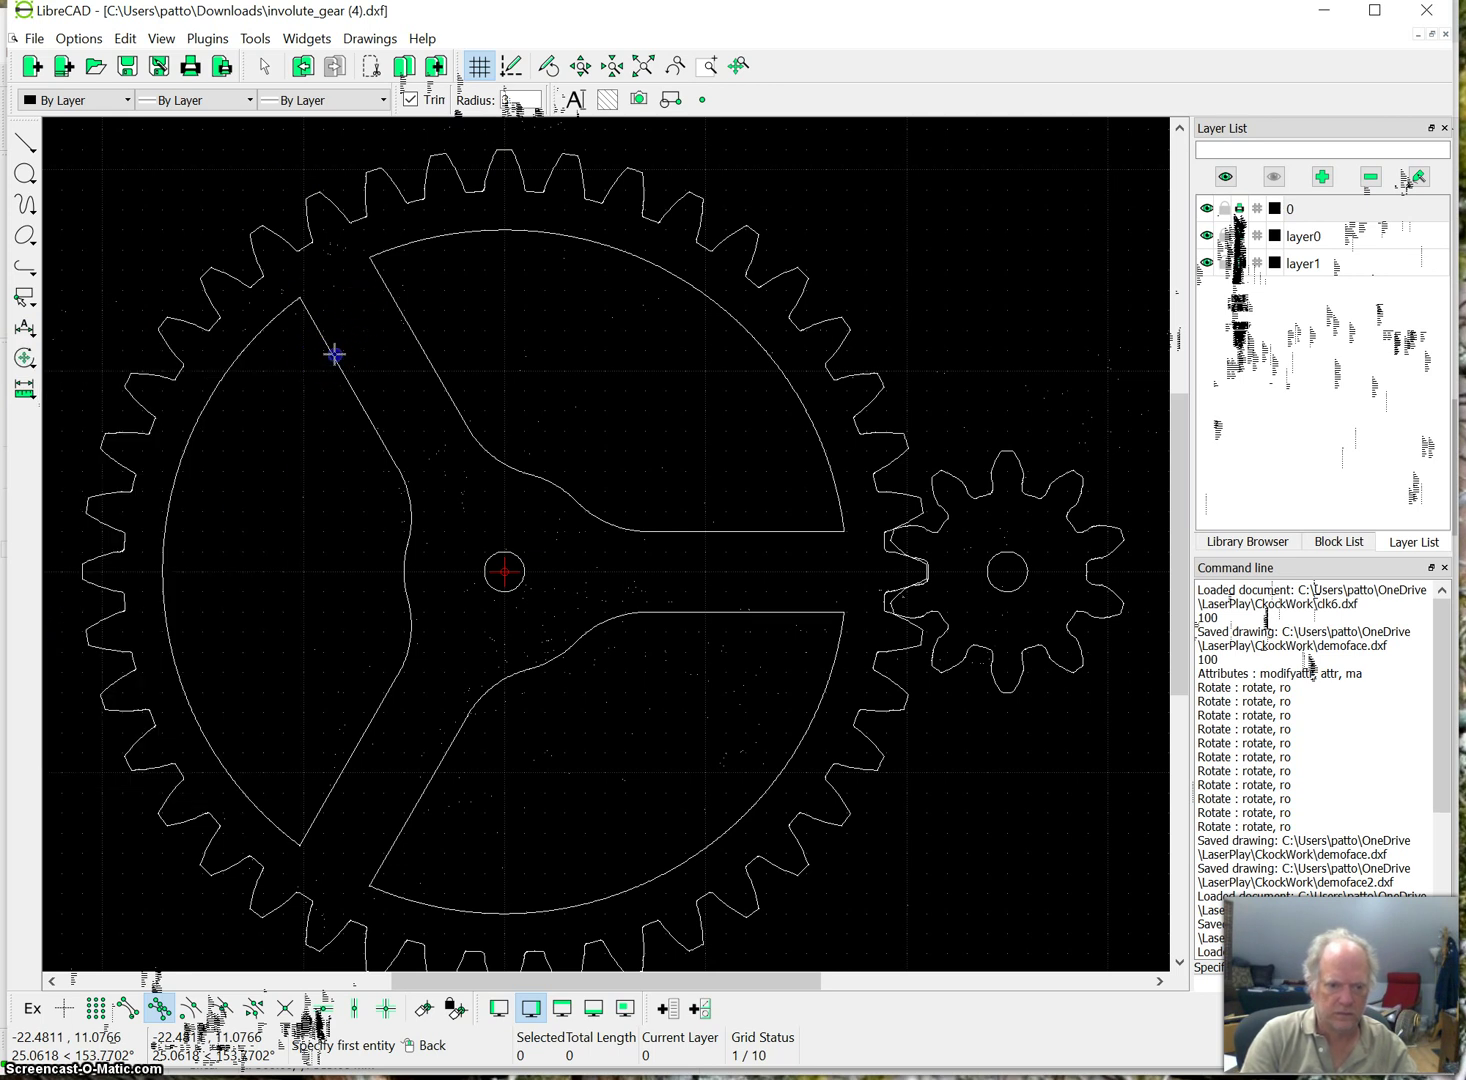
pyautogui.click(275, 327)
pyautogui.click(262, 389)
pyautogui.click(190, 760)
# Fillet the lower and right cutouts' rim corners with radius 3.
pyautogui.click(285, 805)
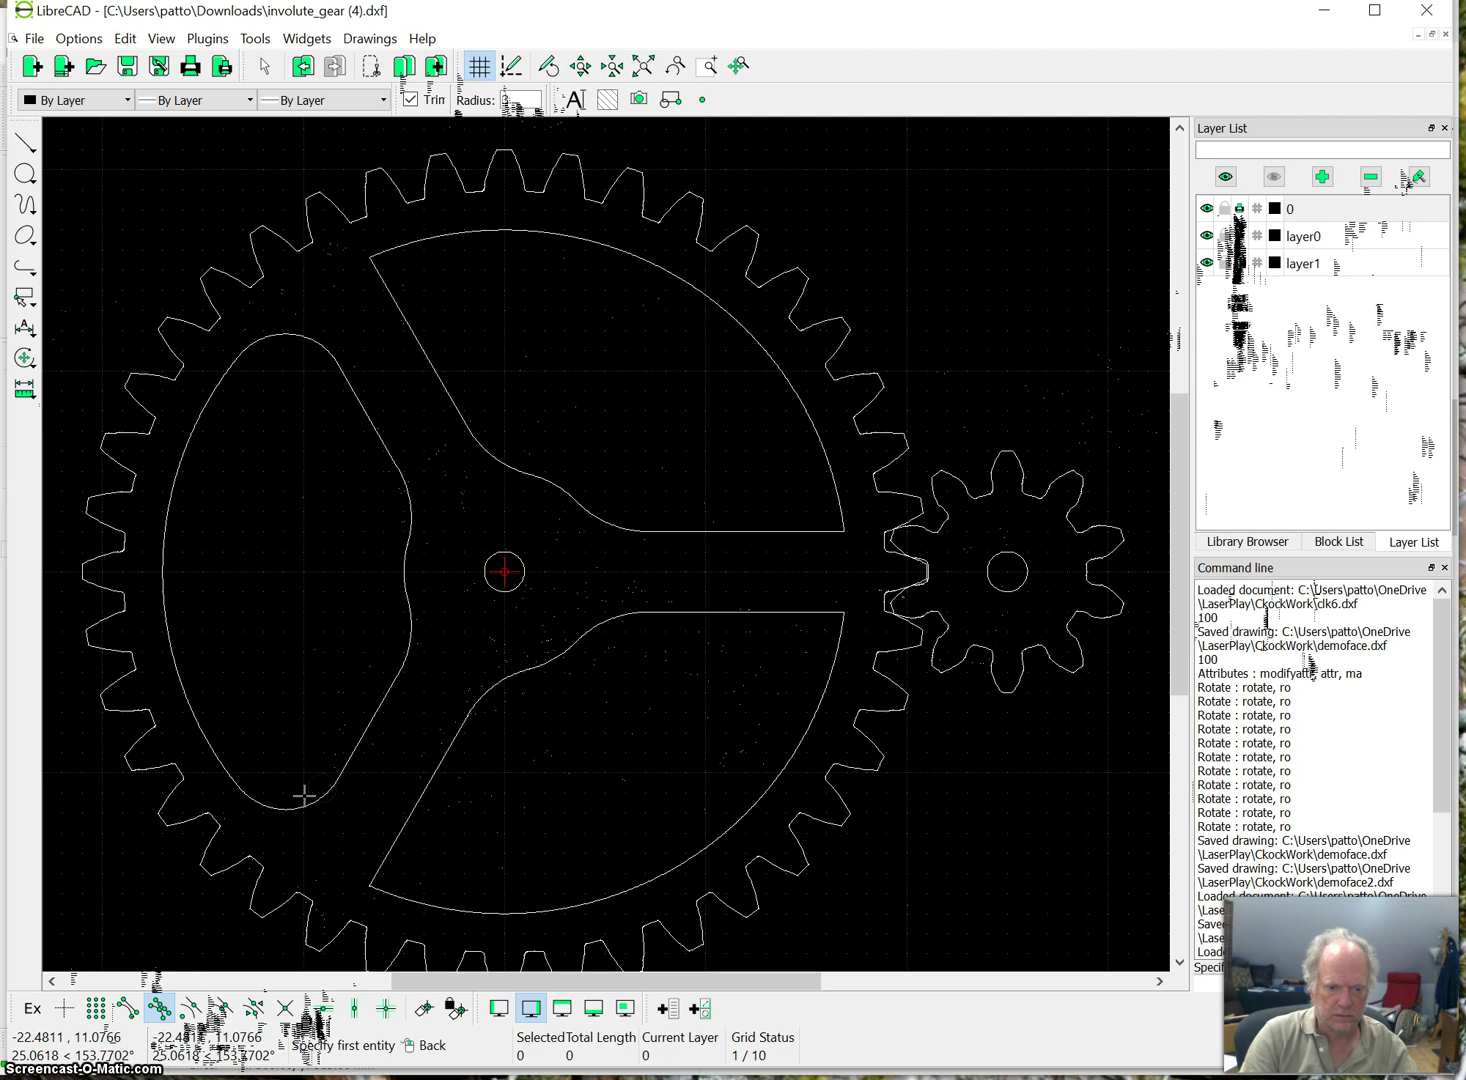
pyautogui.click(393, 877)
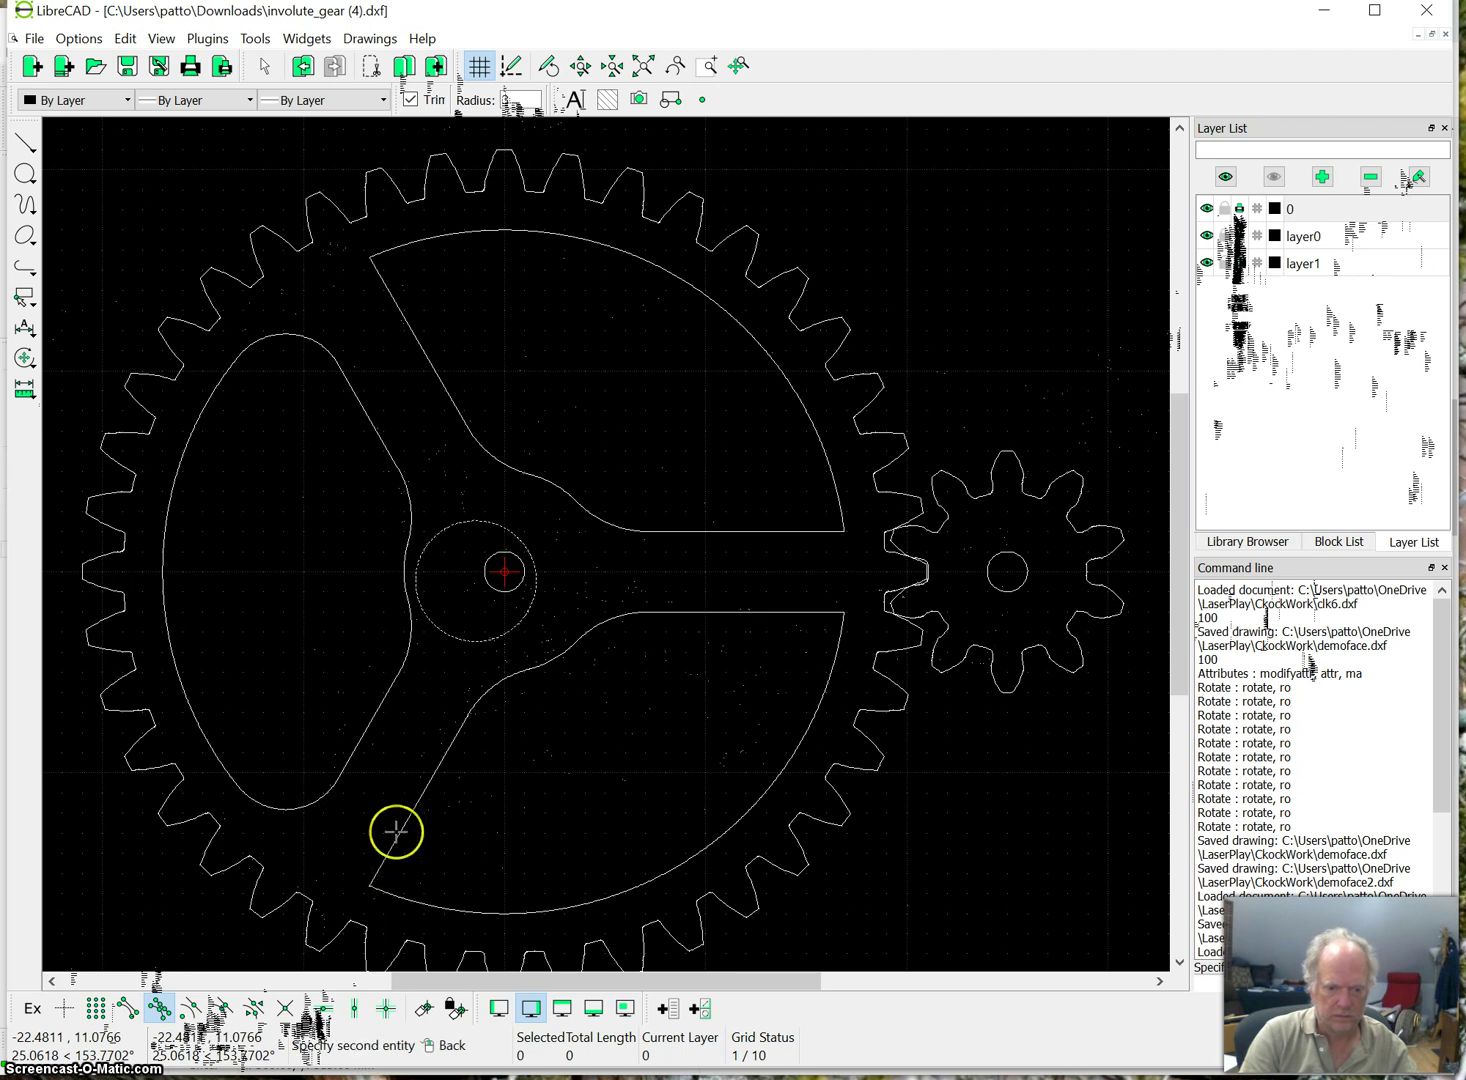
pyautogui.click(424, 896)
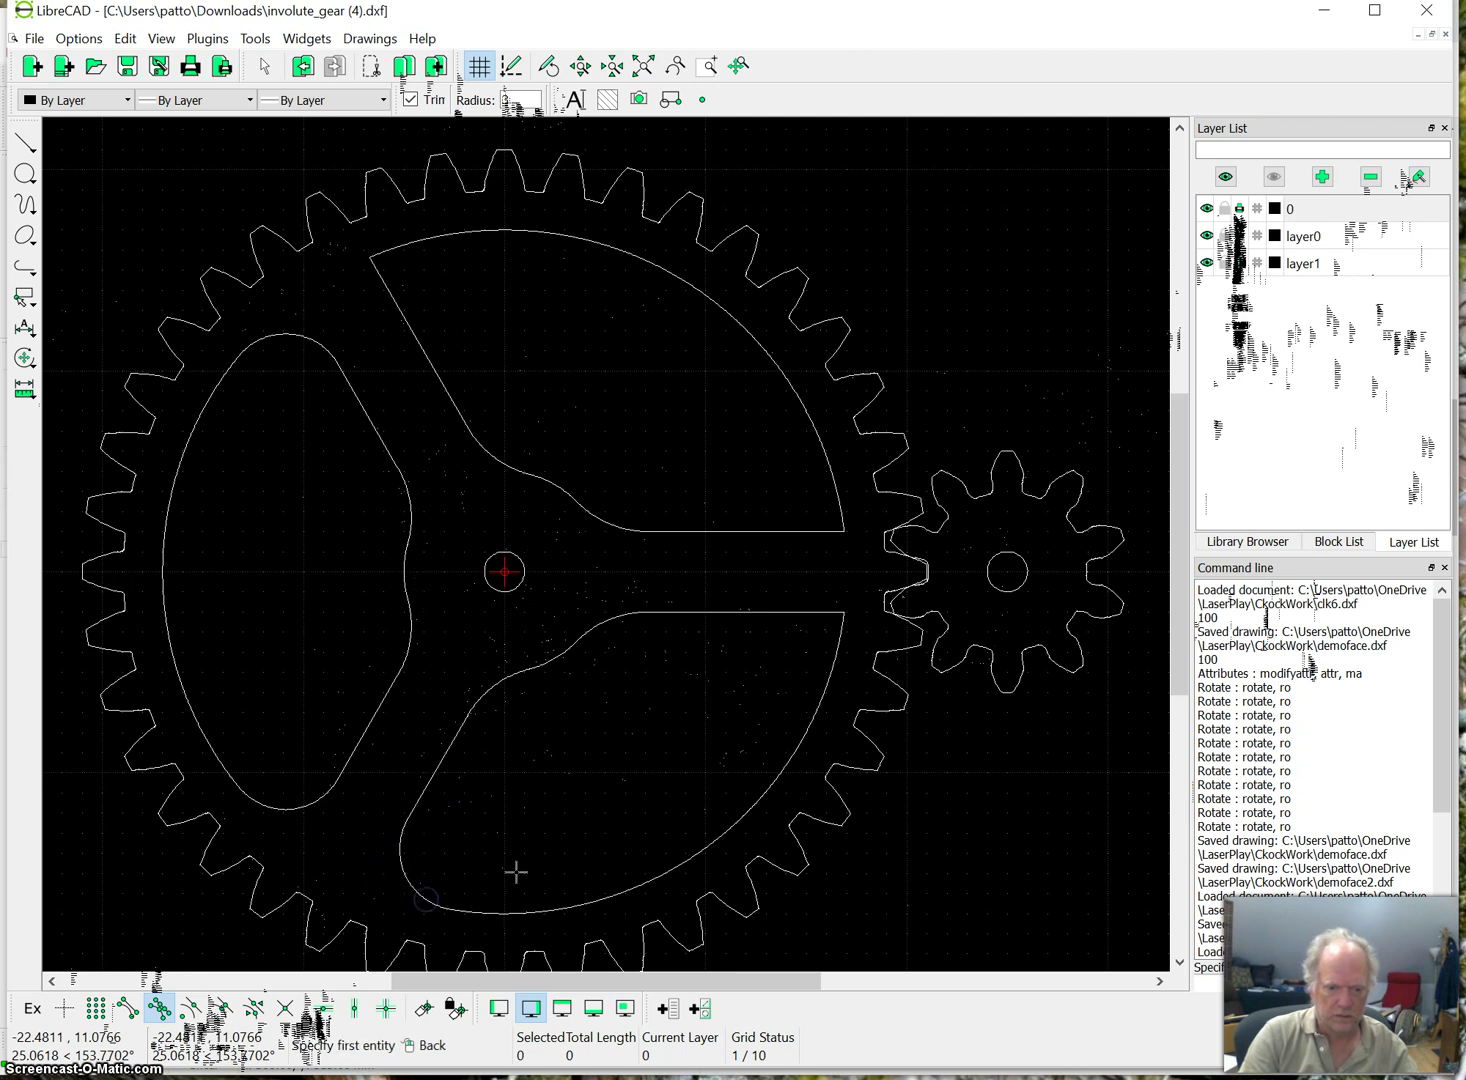
pyautogui.click(838, 628)
pyautogui.click(765, 525)
pyautogui.click(828, 484)
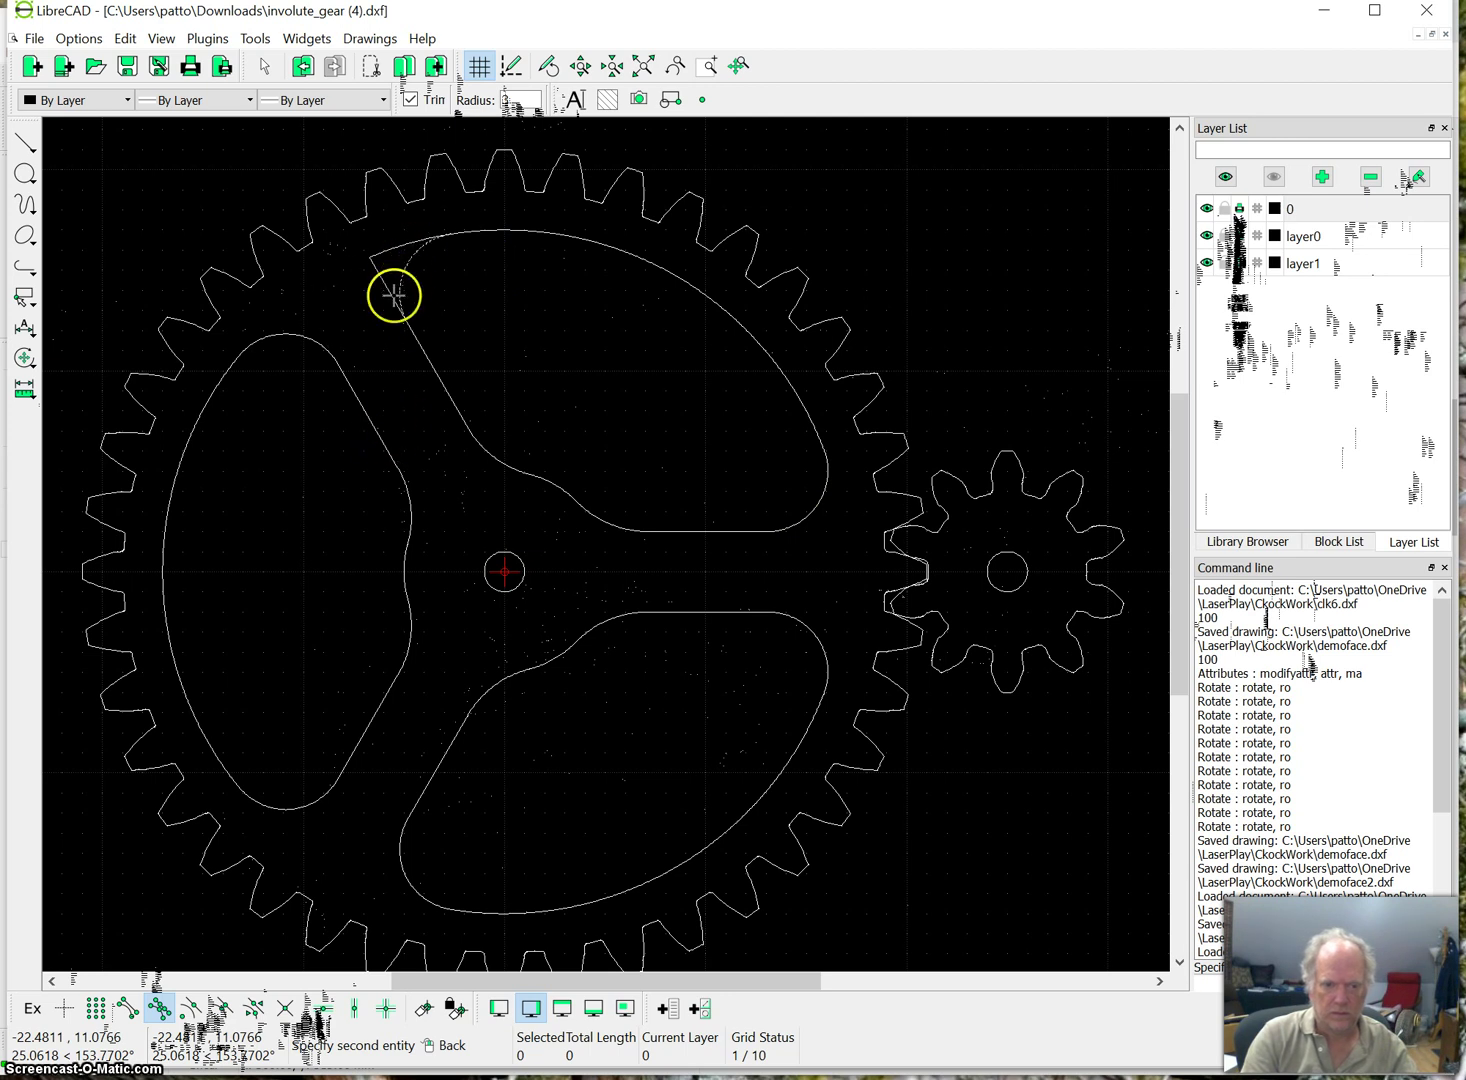
# Save the drawing with Save As under the file name geartest.
pyautogui.scroll(-5, 504, 383)
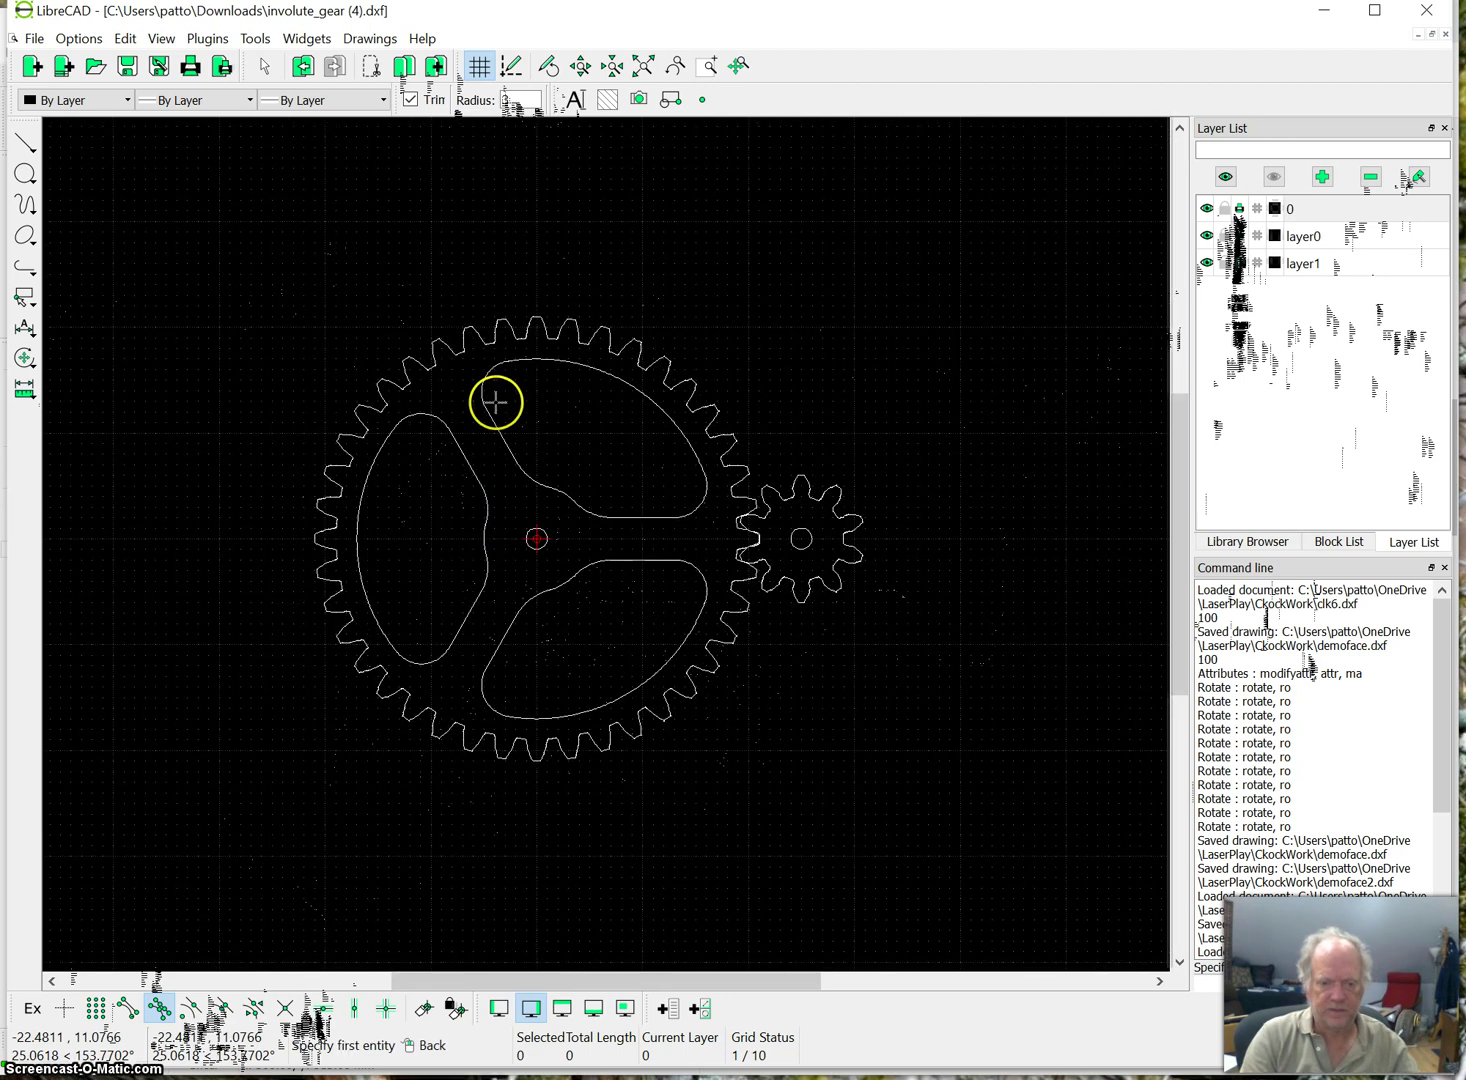
pyautogui.click(42, 36)
pyautogui.click(80, 164)
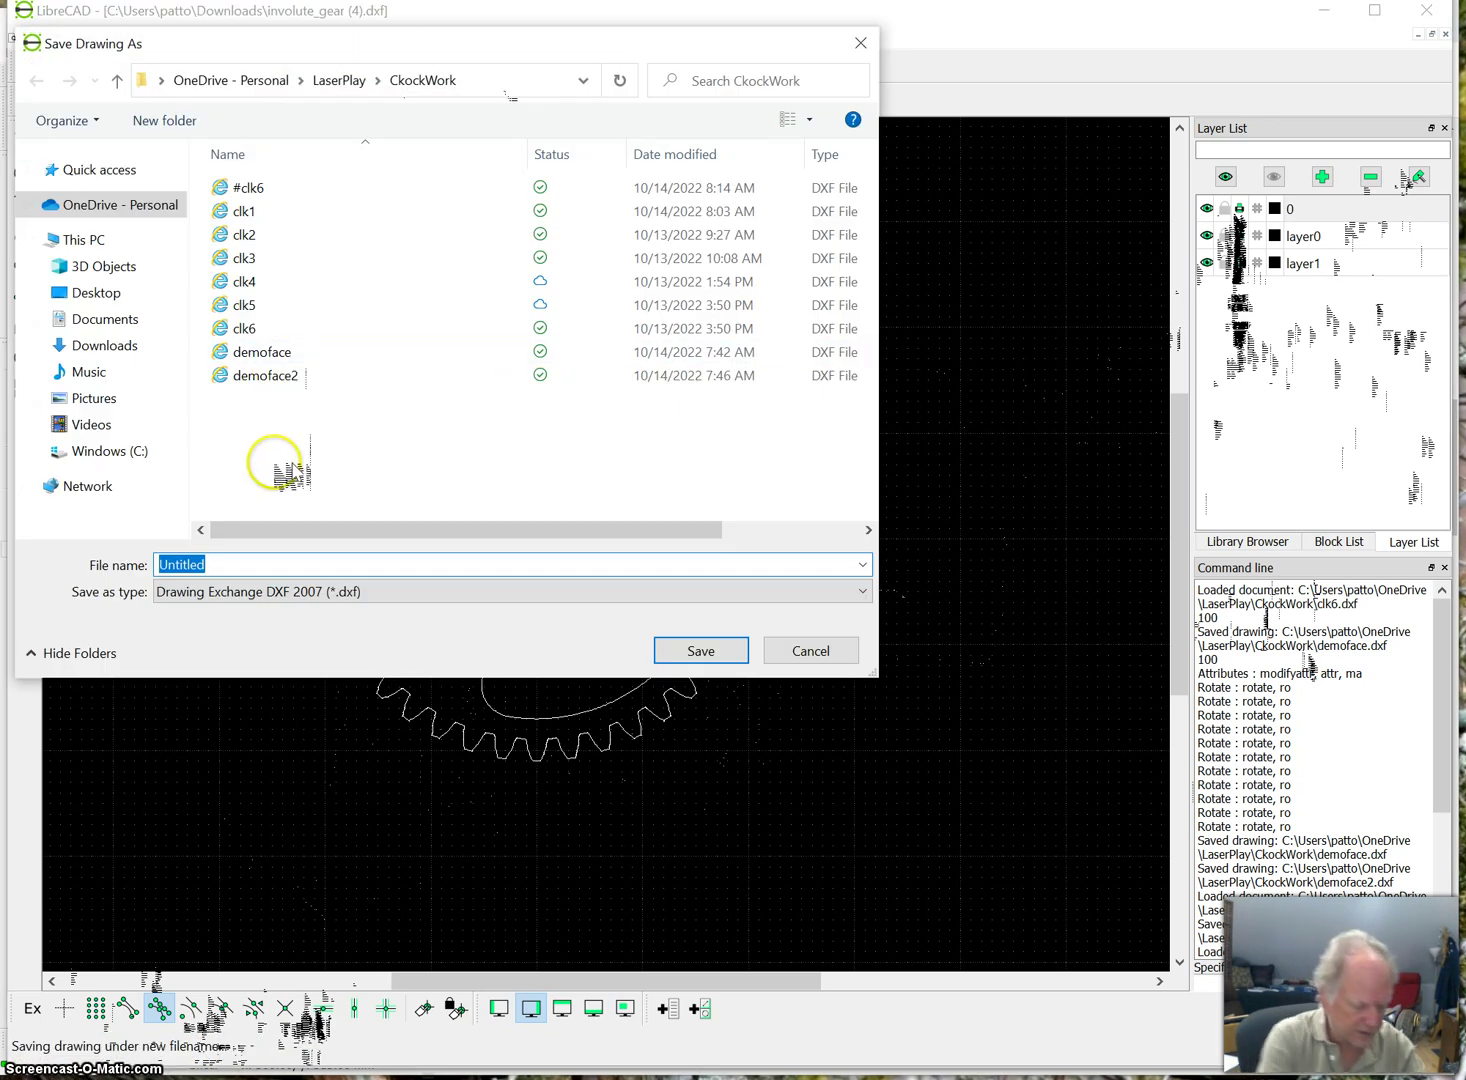
pyautogui.write('geartest')
pyautogui.click(706, 652)
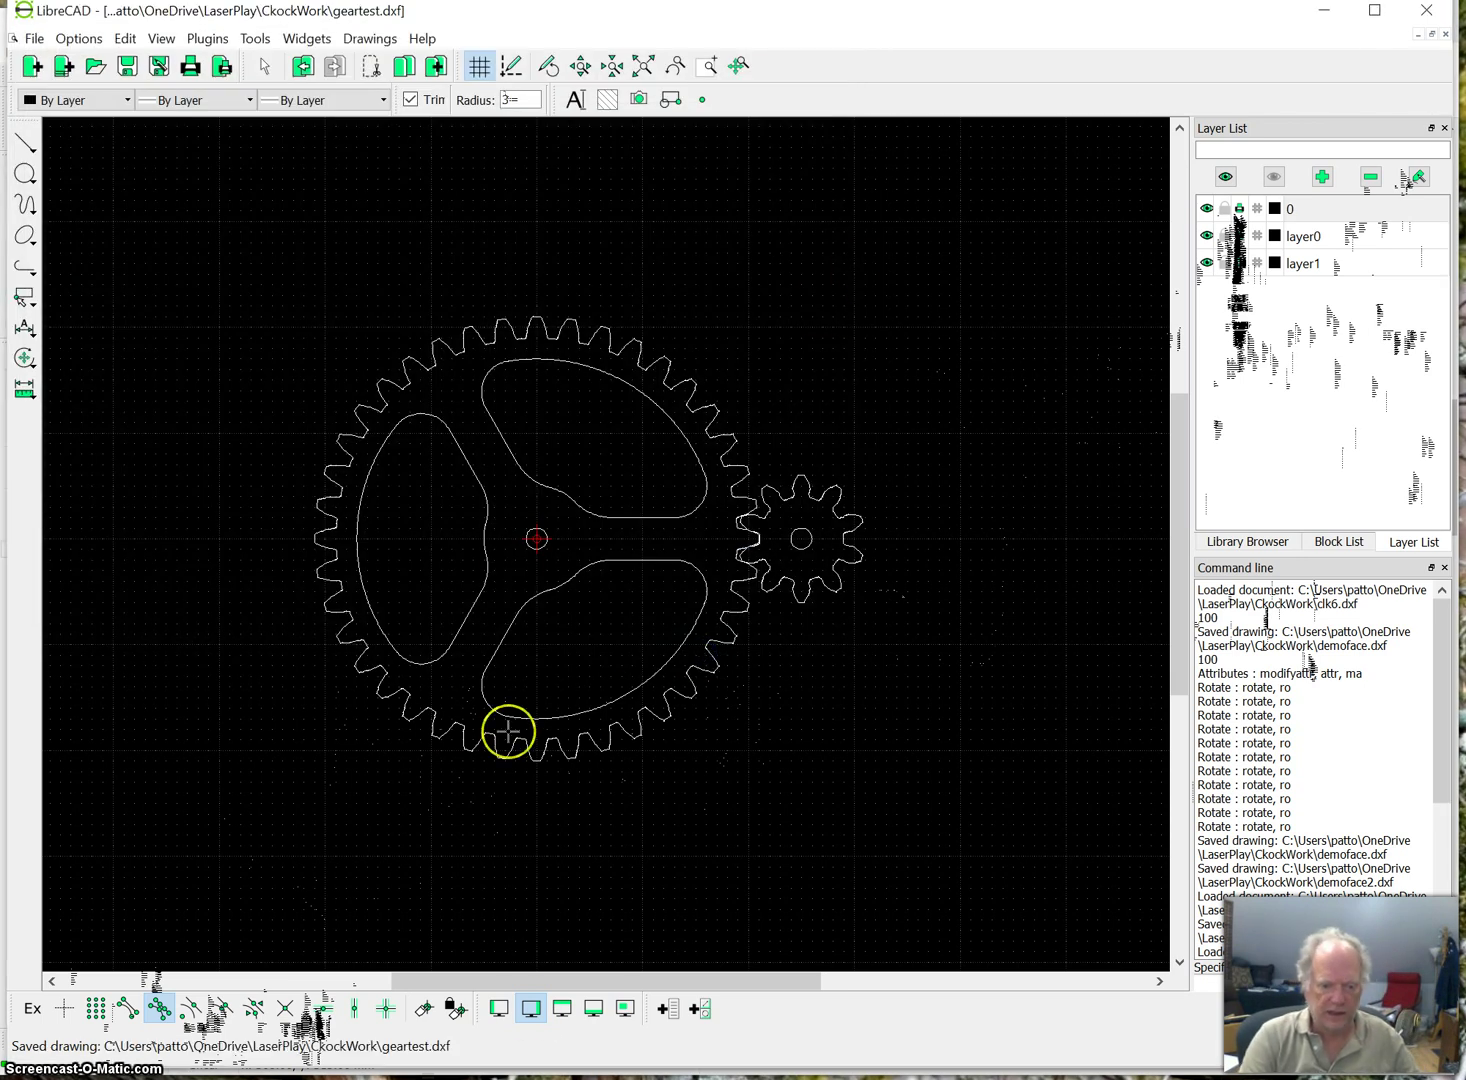
# Import geartest.dxf into LightBurn and zoom in on the gear.
pyautogui.hotkey('alt', 'Tab')
pyautogui.click(15, 52)
pyautogui.click(48, 150)
pyautogui.click(232, 420)
pyautogui.click(700, 668)
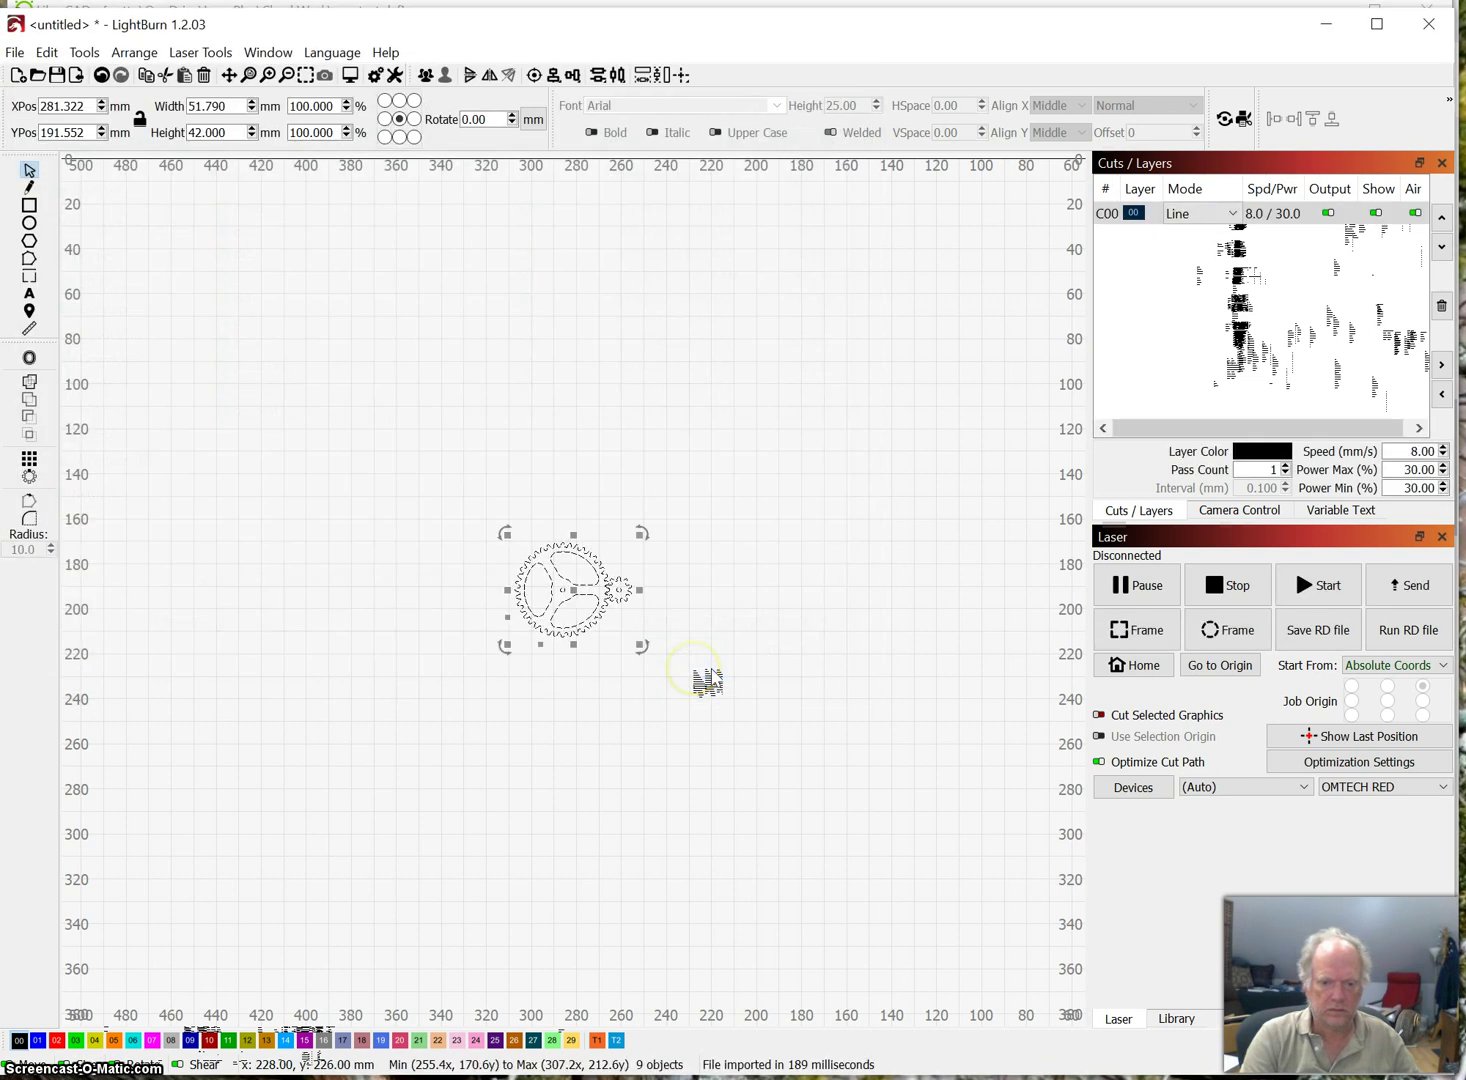
pyautogui.scroll(1, 650, 620)
pyautogui.scroll(3, 648, 606)
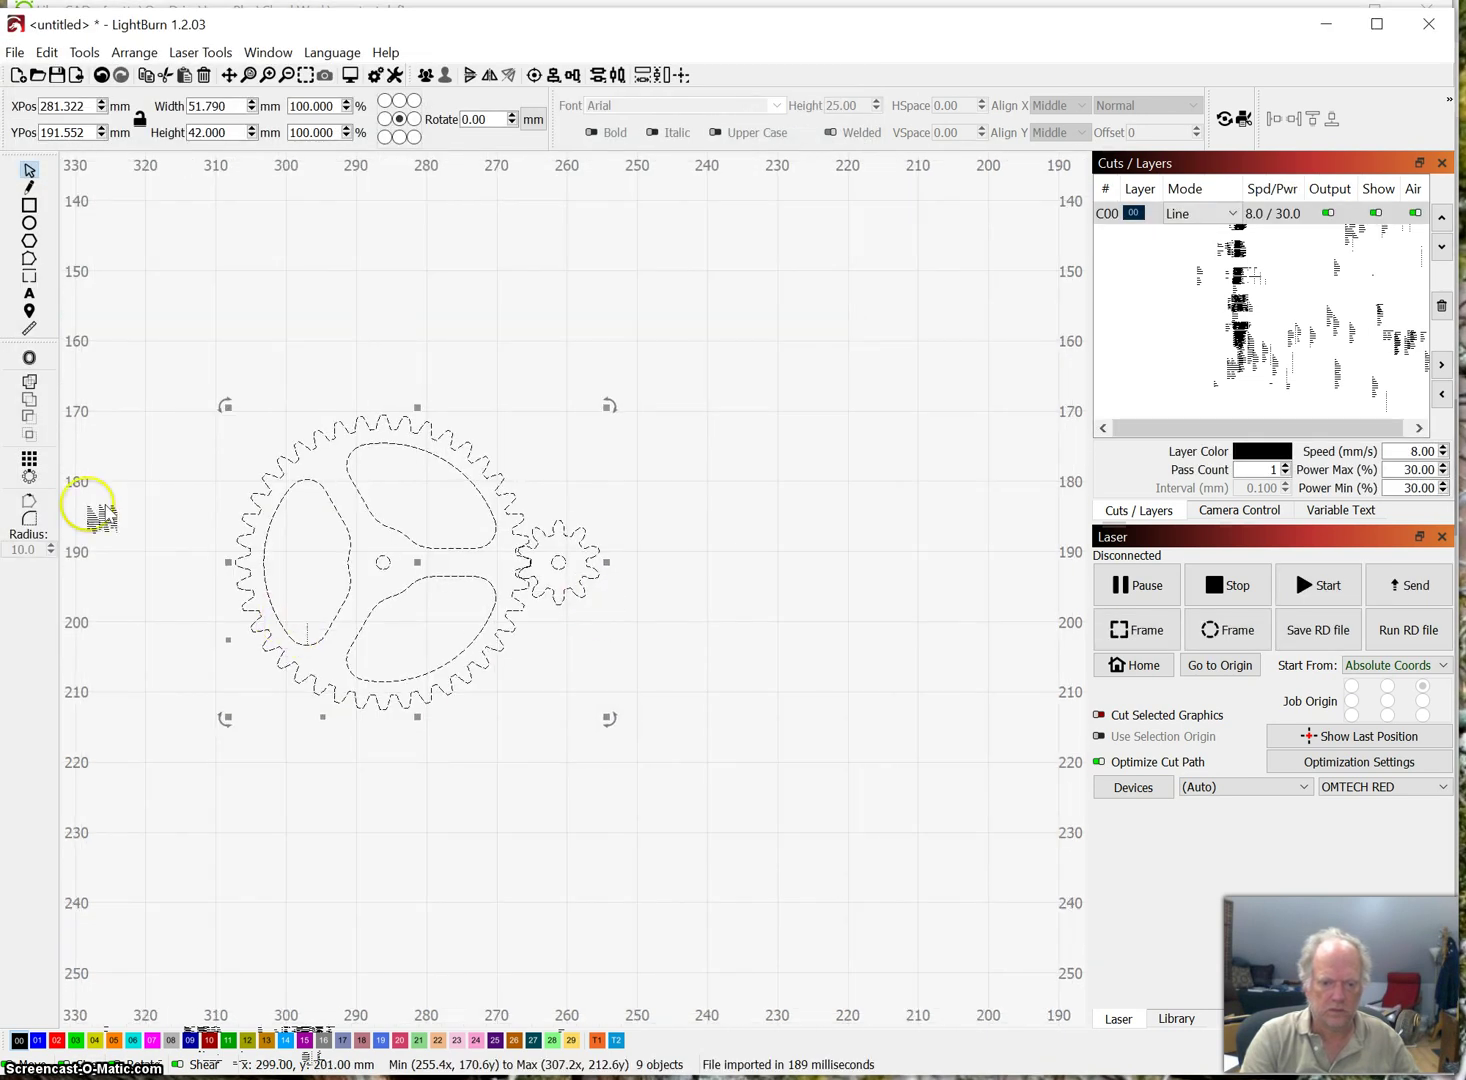